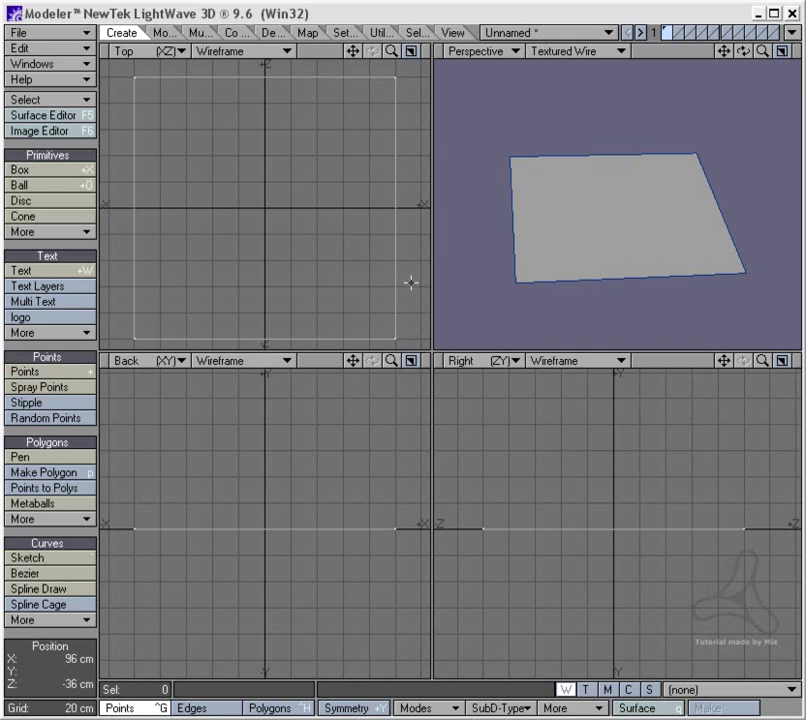
pyautogui.keyDown('alt'); pyautogui.moveTo(622, 230); pyautogui.dragTo(615, 270); pyautogui.keyUp('alt')
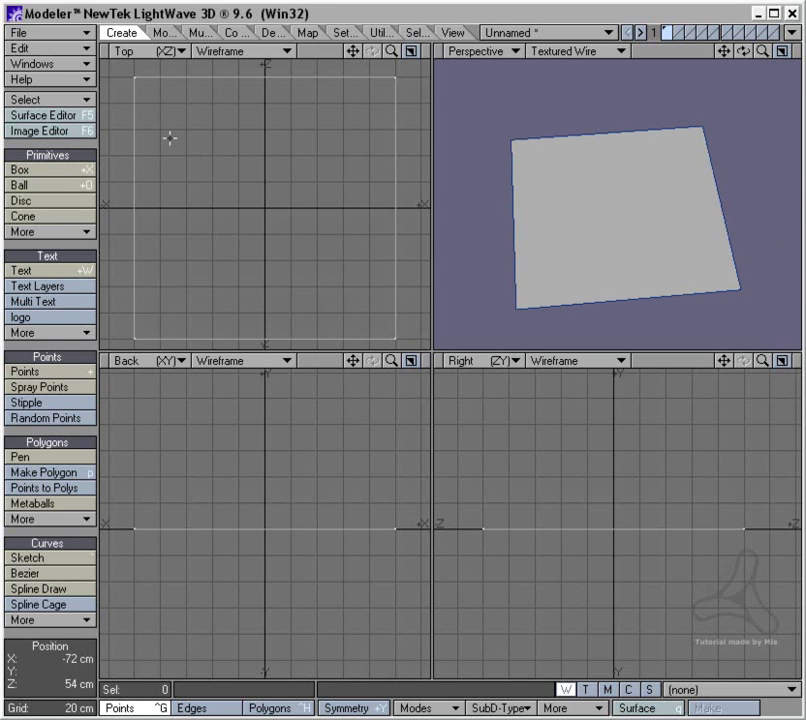
pyautogui.keyDown('alt'); pyautogui.moveTo(590, 239); pyautogui.dragTo(610, 225); pyautogui.keyUp('alt')
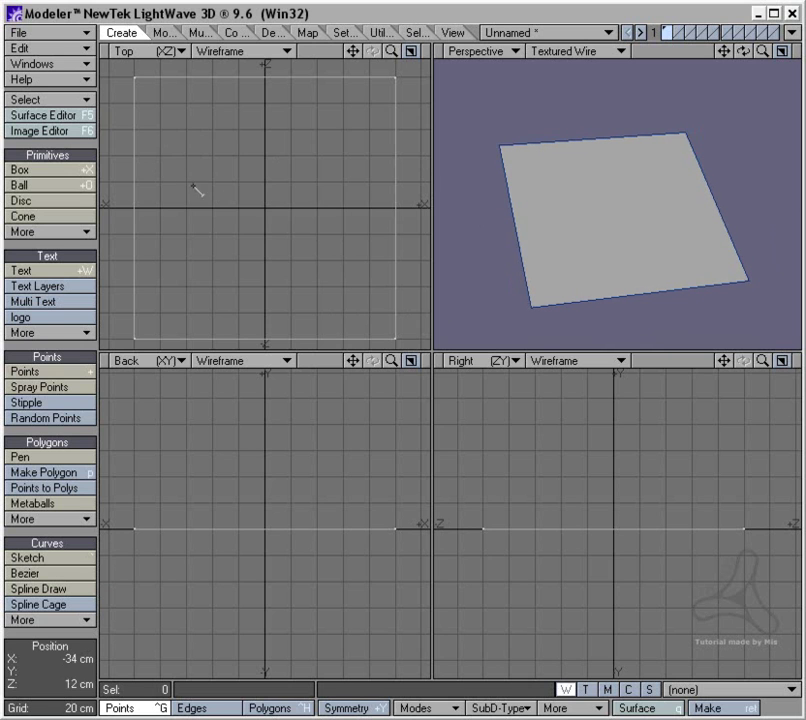
pyautogui.moveTo(134, 172); pyautogui.dragTo(397, 172)
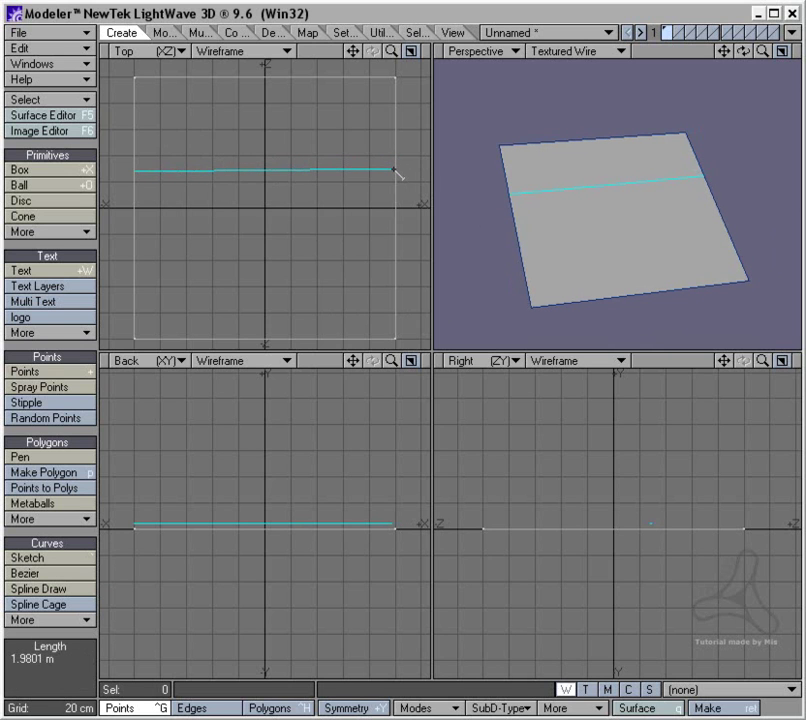
pyautogui.press('space')
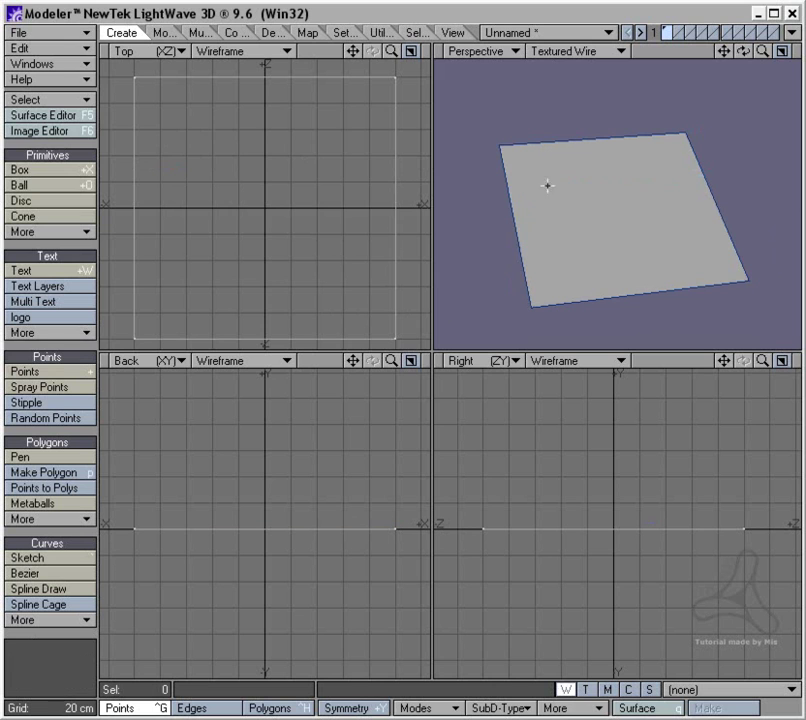
# Save the flat plane object as "bump plane test.lwo" in the Bump Tutorial folder, overwriting the existing file
pyautogui.click(88, 32)
pyautogui.click(88, 106)
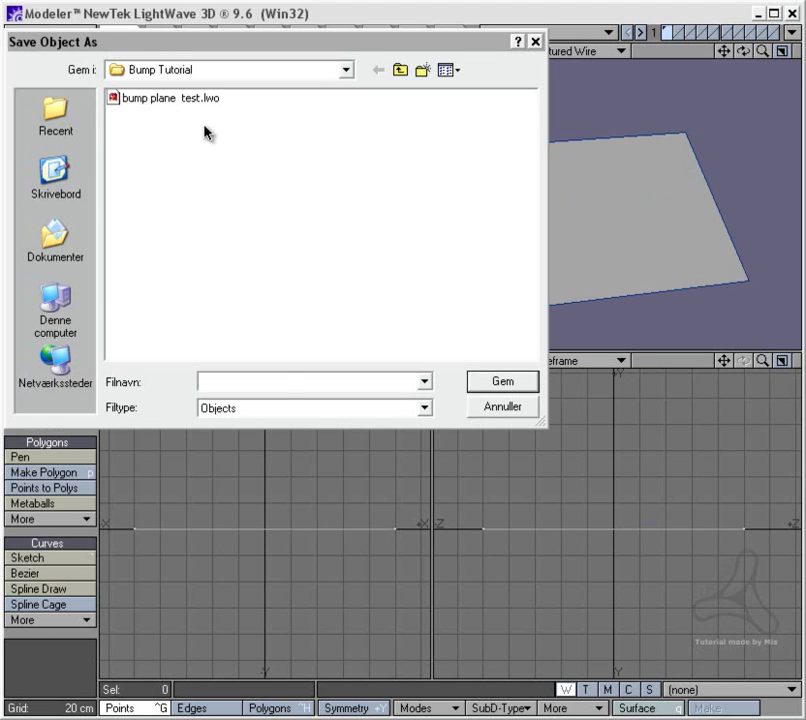
pyautogui.click(190, 98)
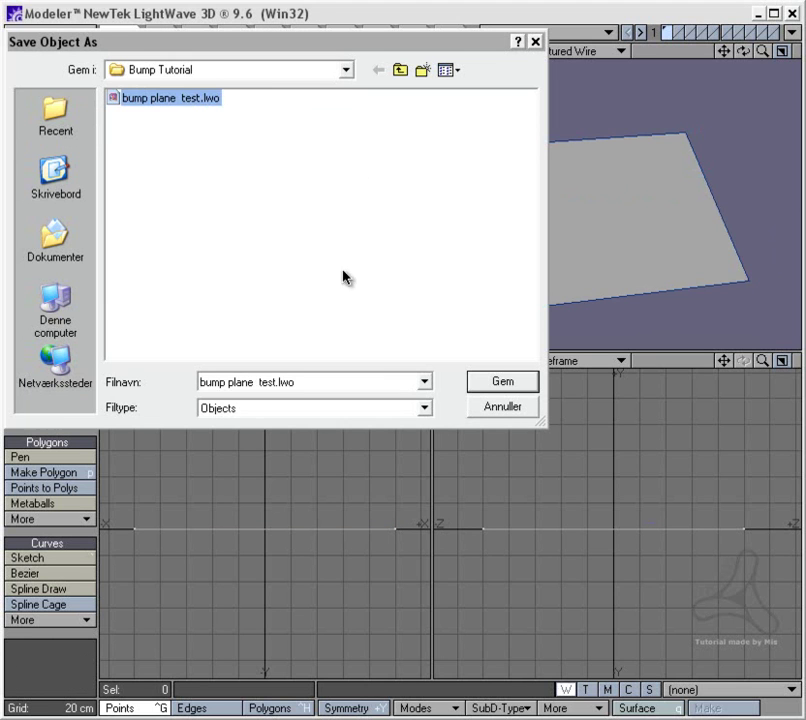
pyautogui.click(495, 383)
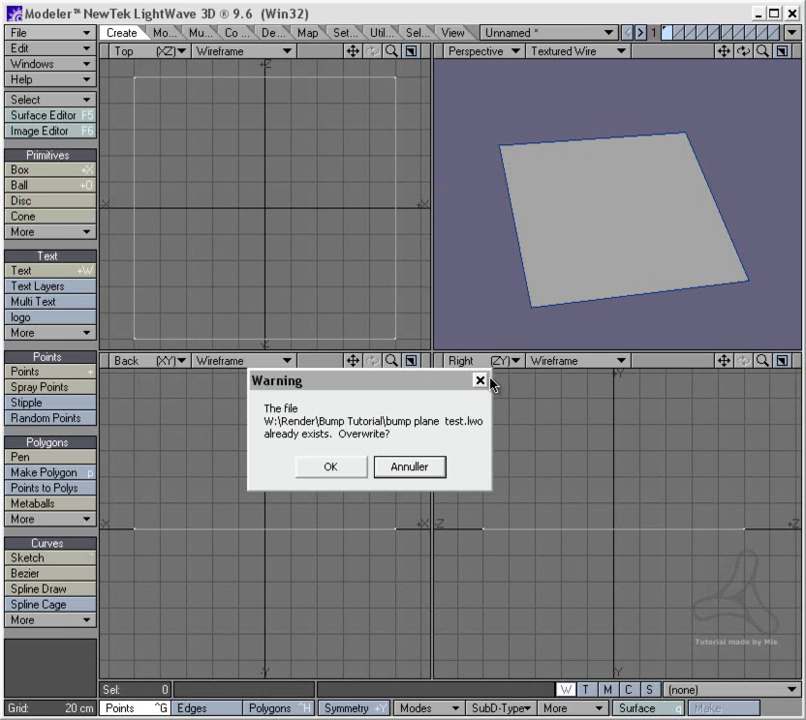
pyautogui.click(354, 469)
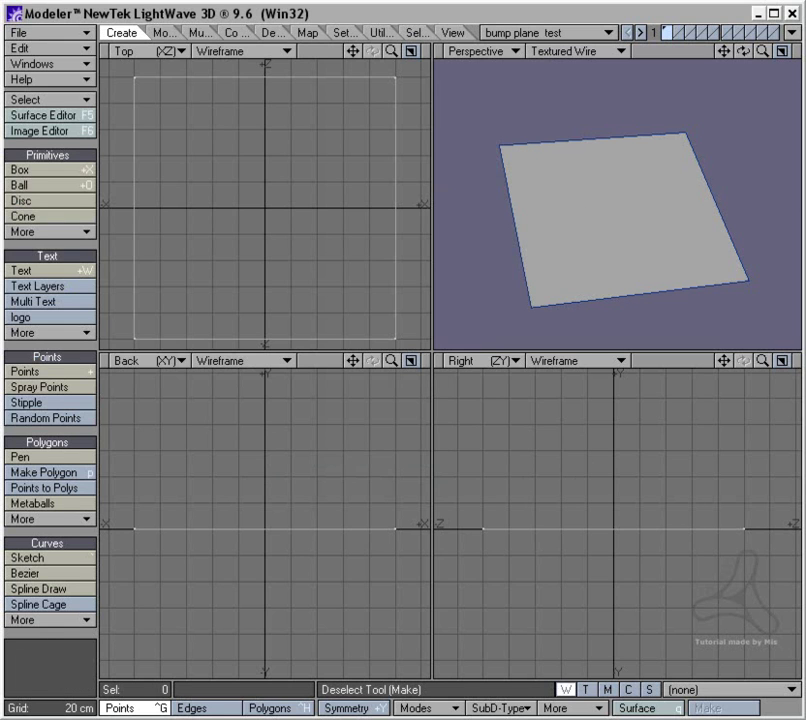
# Switch to Photoshop, close the open image and create a new 600 × 600 pixel RGB document with a white background
pyautogui.hotkey('alt', 'Tab')
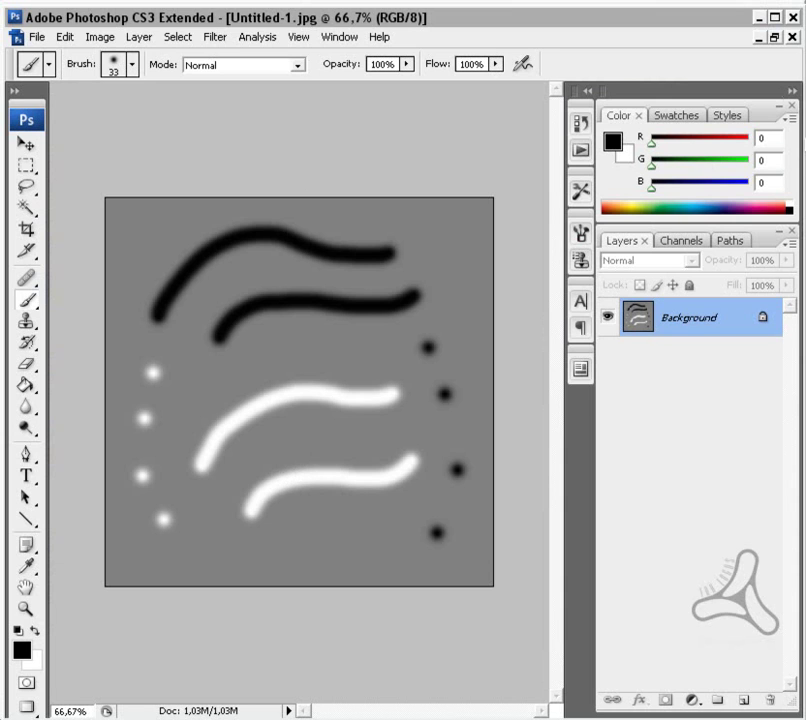
pyautogui.click(791, 38)
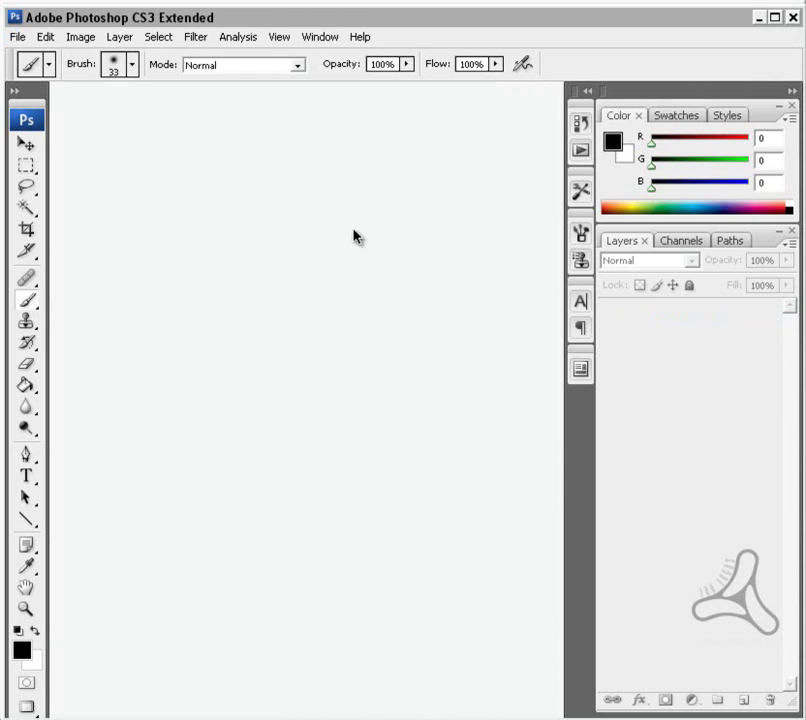
pyautogui.click(17, 36)
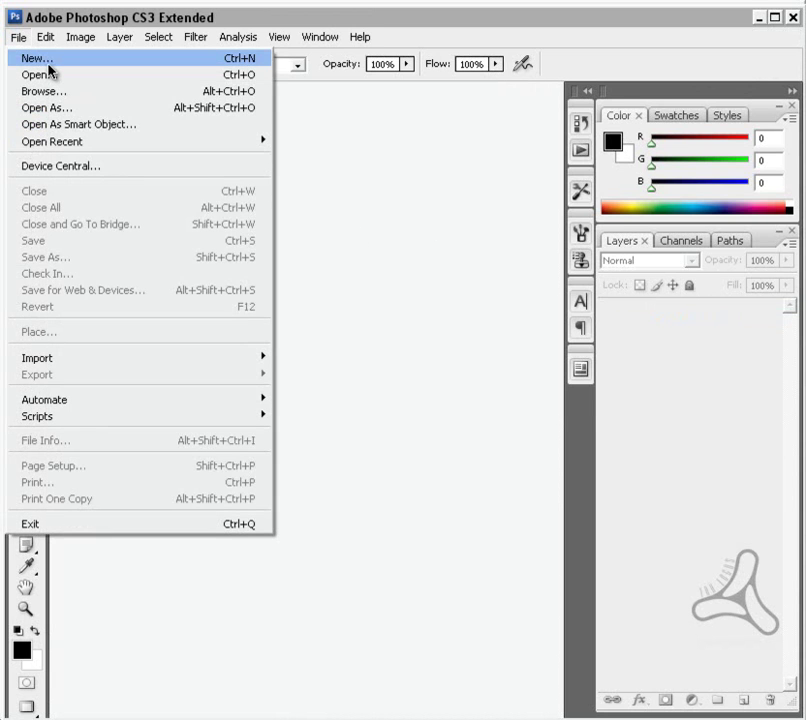
pyautogui.click(48, 64)
pyautogui.moveTo(381, 120); pyautogui.dragTo(372, 182)
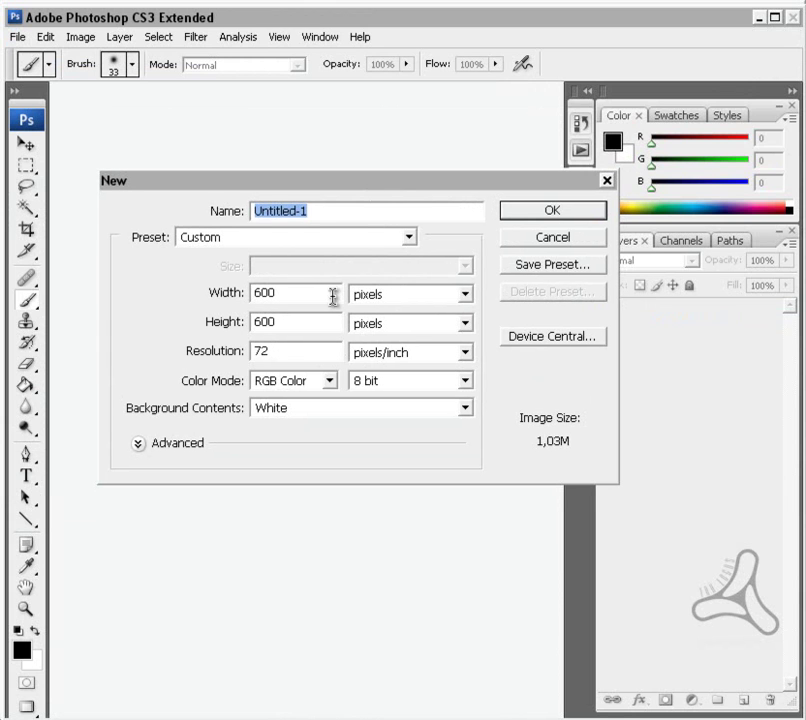
pyautogui.moveTo(355, 190); pyautogui.dragTo(367, 185)
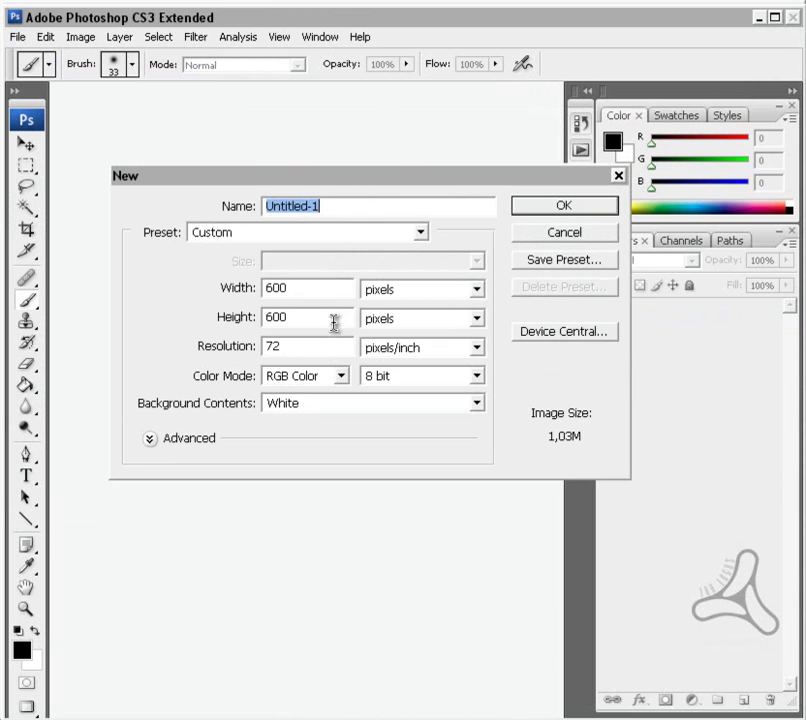
pyautogui.moveTo(349, 317); pyautogui.dragTo(244, 317)
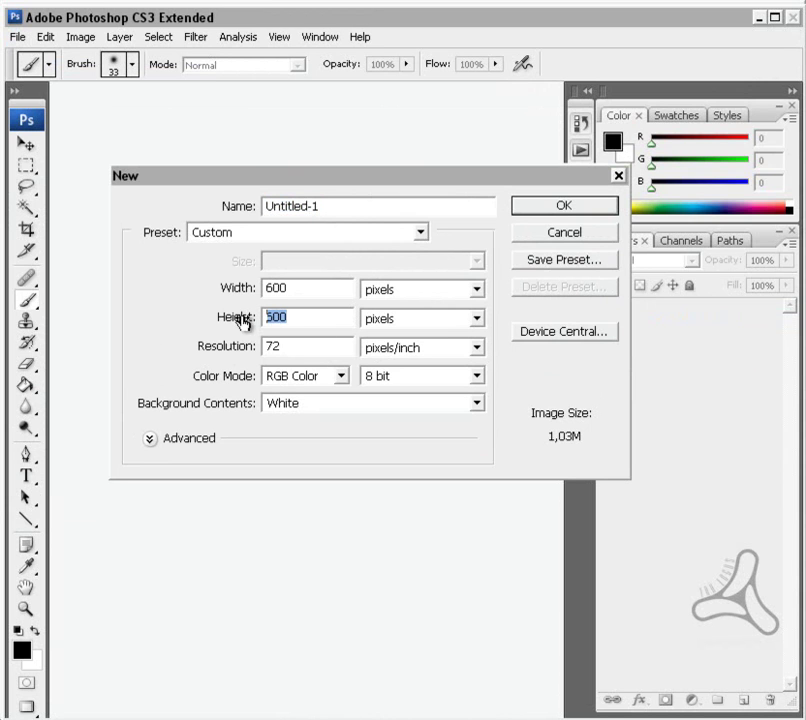
pyautogui.click(560, 209)
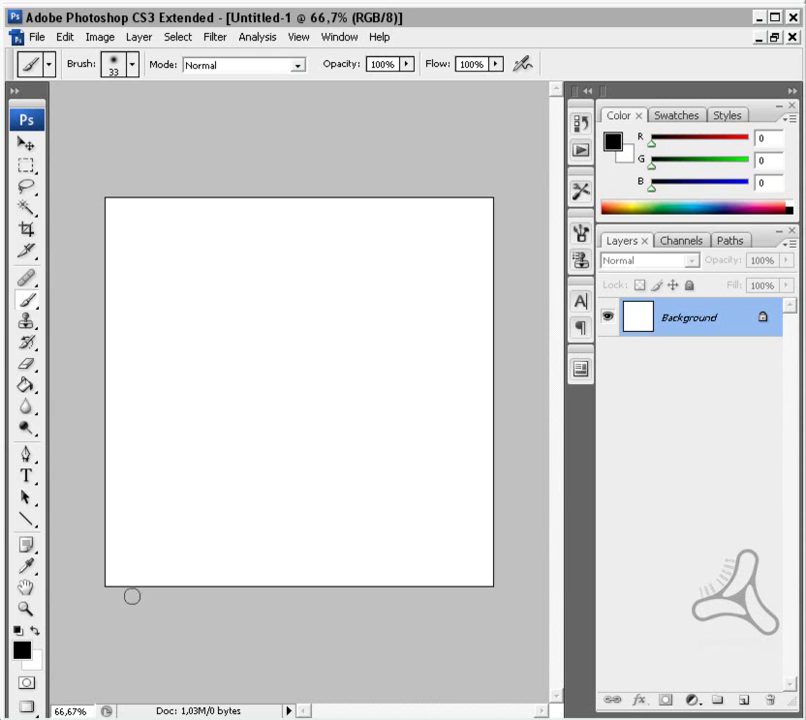
# Set the foreground colour to mid grey with RGB values 128, 128, 128
pyautogui.click(24, 657)
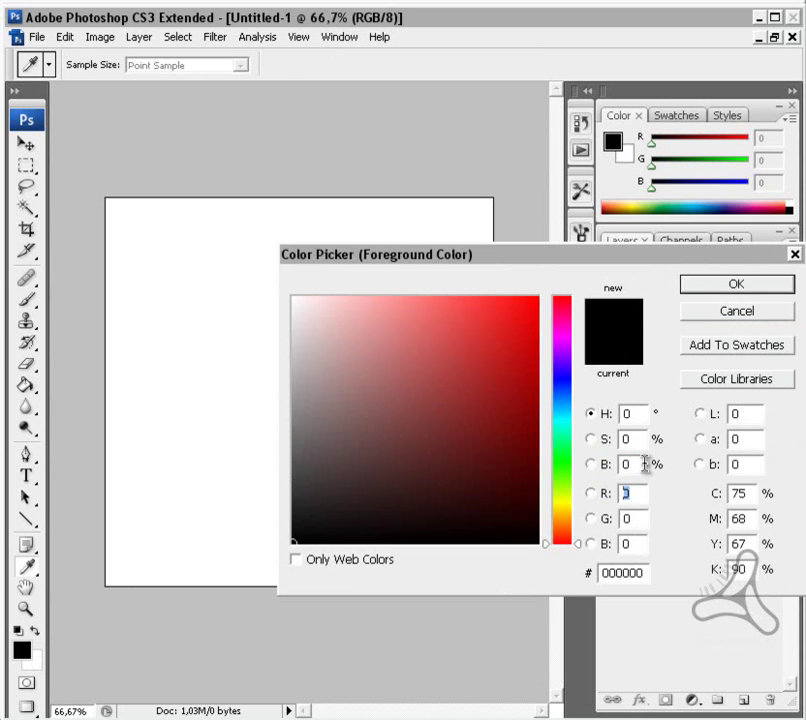
pyautogui.write('128')
pyautogui.press('Tab')
pyautogui.write('128')
pyautogui.press('Tab')
pyautogui.write('128')
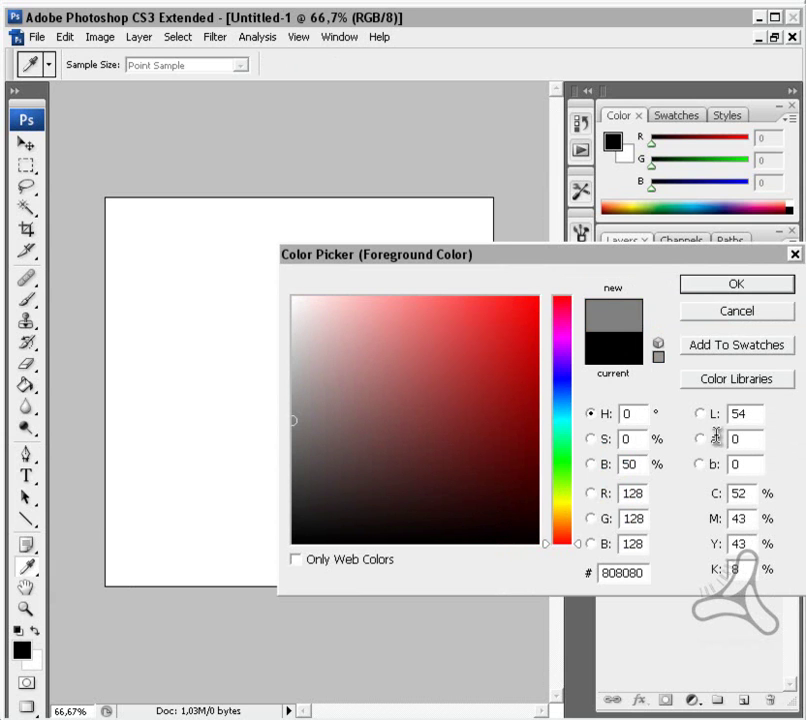
pyautogui.click(698, 290)
pyautogui.press('b')
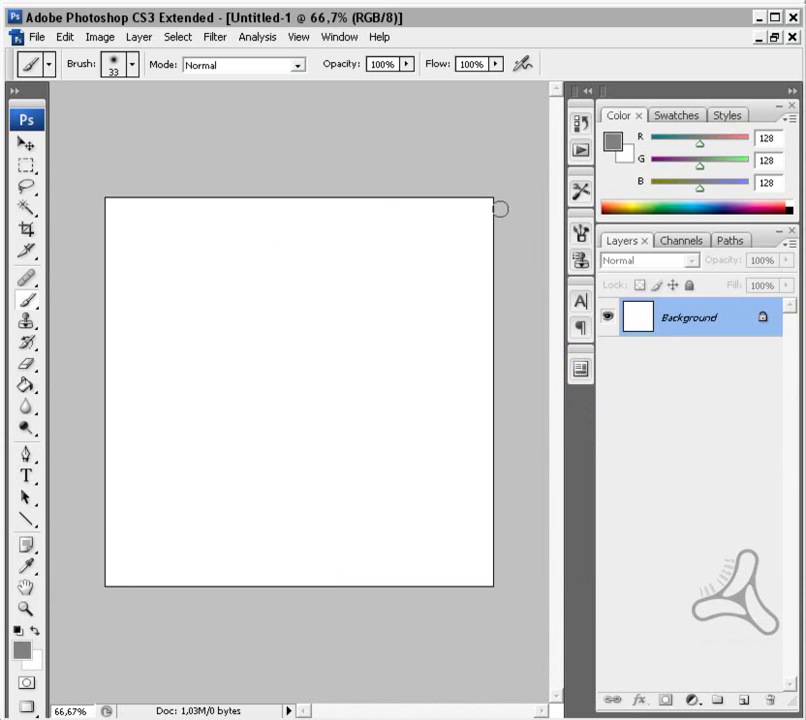
# Fill the whole Background layer with the foreground colour in Normal mode at 100% opacity
pyautogui.press('i')
pyautogui.hotkey('shift', 'BackSpace')
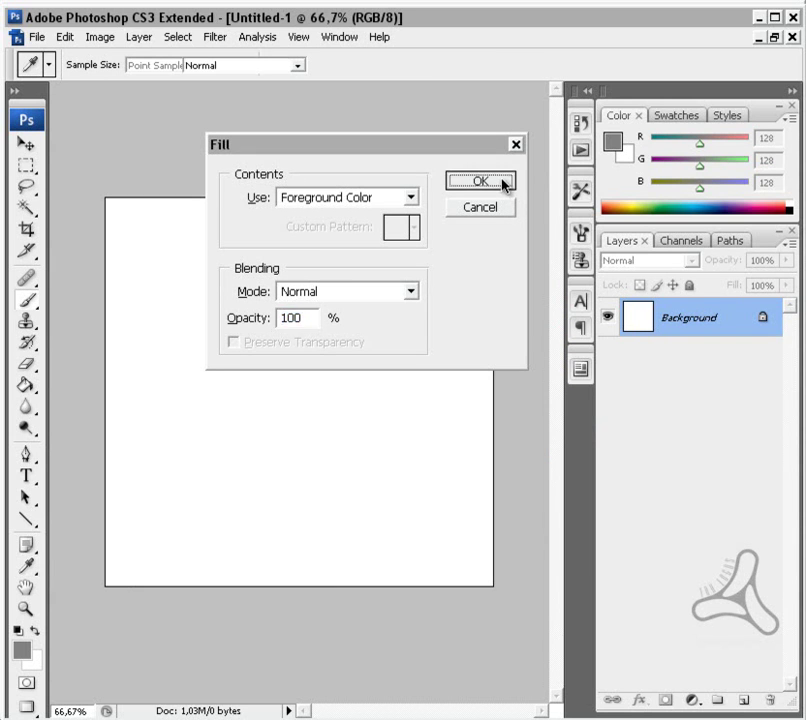
pyautogui.click(505, 185)
# Reset the colours to default black and paint five soft black strokes across the upper half of the grey canvas with the 33 px brush
pyautogui.press('b')
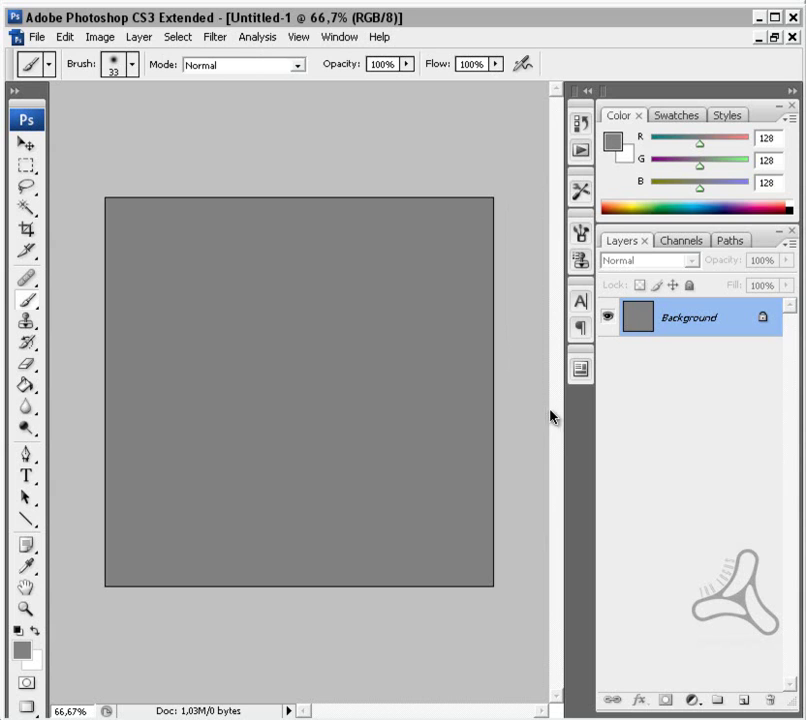
pyautogui.click(18, 631)
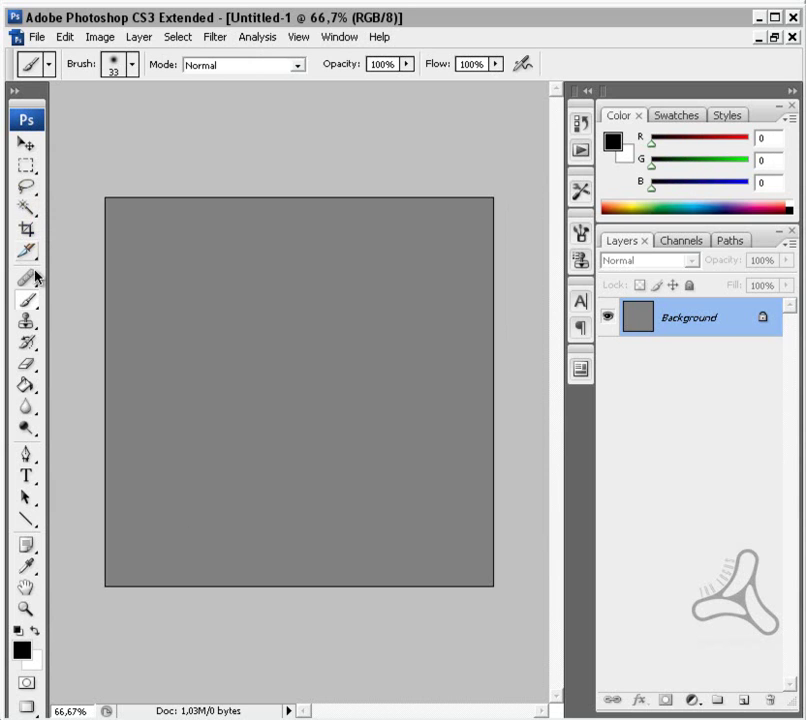
pyautogui.moveTo(176, 329)
pyautogui.mouseDown()
pyautogui.moveTo(241, 275)
pyautogui.moveTo(280, 285)
pyautogui.moveTo(394, 249)
pyautogui.mouseUp()
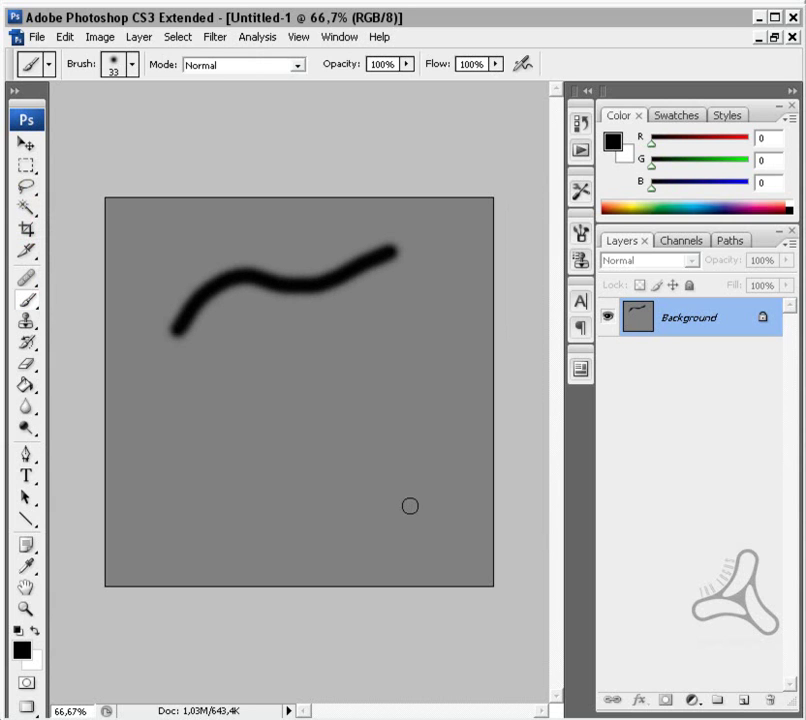
pyautogui.moveTo(273, 348); pyautogui.dragTo(358, 312)
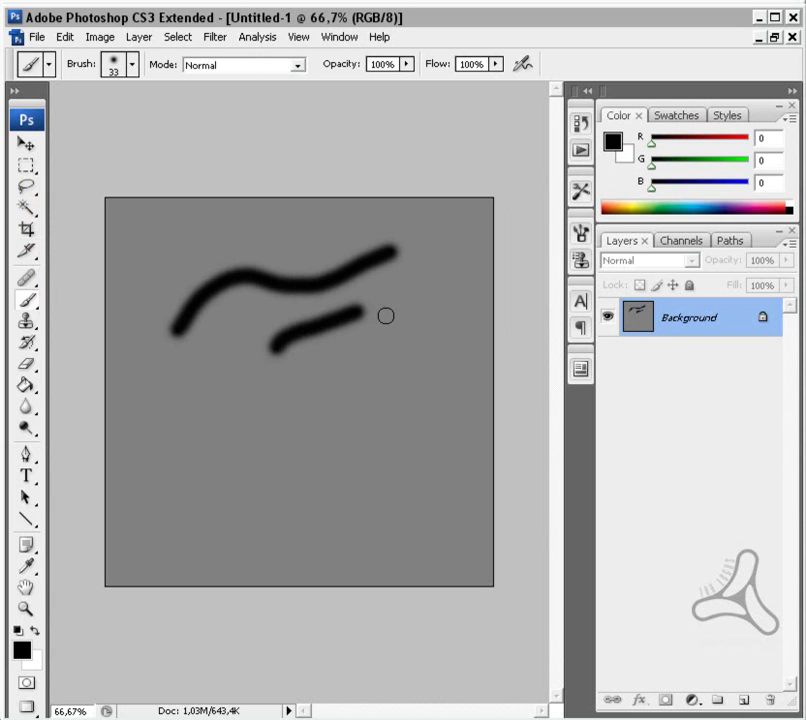
pyautogui.moveTo(400, 337); pyautogui.dragTo(433, 298)
pyautogui.moveTo(388, 383); pyautogui.dragTo(344, 376)
pyautogui.moveTo(238, 370); pyautogui.dragTo(203, 351)
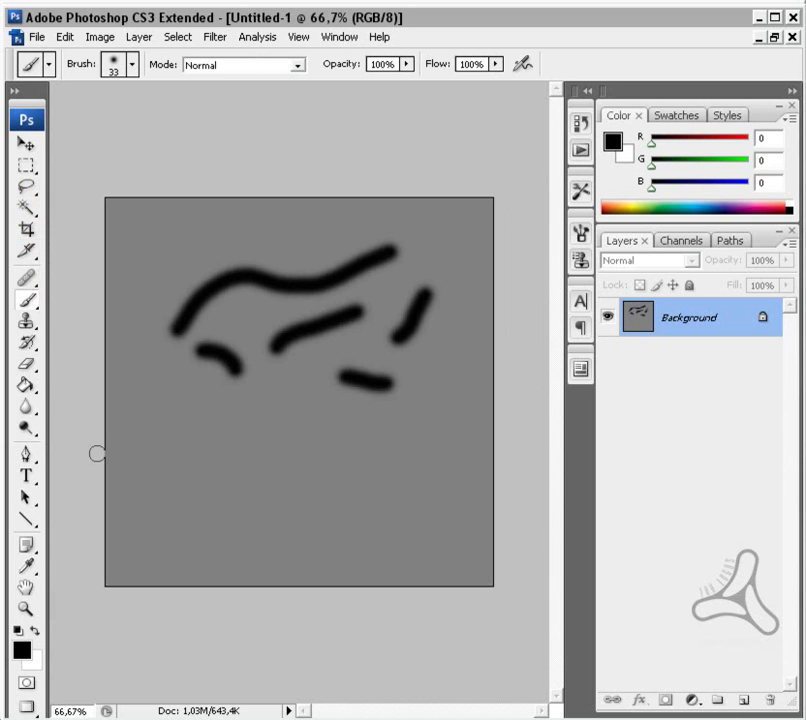
# Swap the foreground colour to white and paint seven soft white strokes across the lower half of the canvas
pyautogui.click(37, 631)
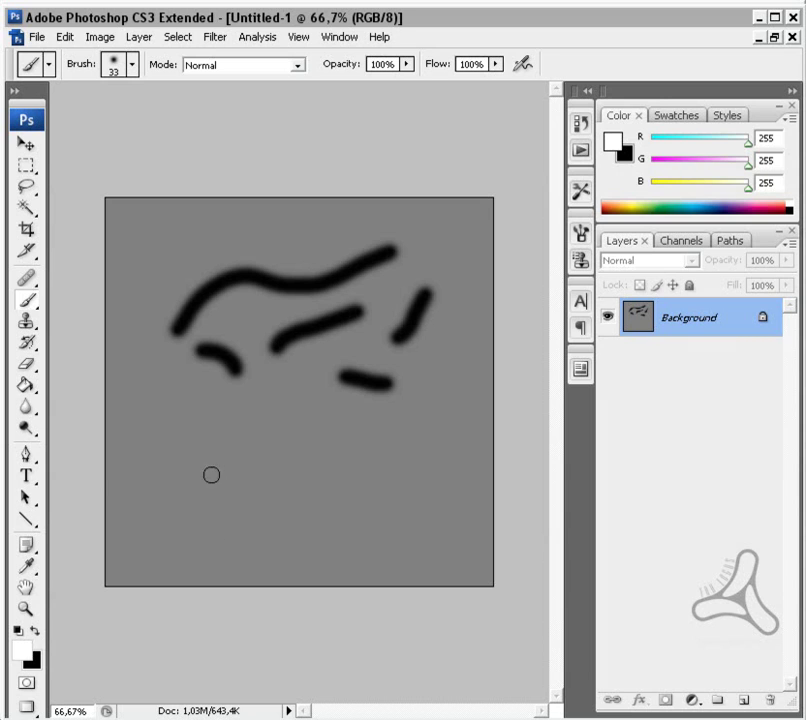
pyautogui.moveTo(203, 444); pyautogui.dragTo(312, 460)
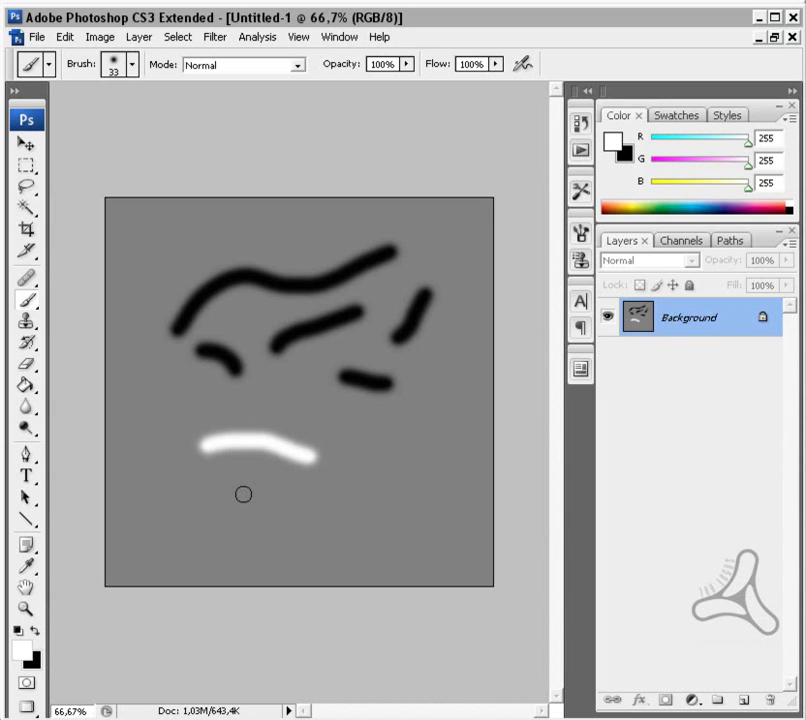
pyautogui.moveTo(217, 493)
pyautogui.mouseDown()
pyautogui.moveTo(266, 488)
pyautogui.moveTo(320, 495)
pyautogui.mouseUp()
pyautogui.moveTo(373, 503); pyautogui.dragTo(397, 466)
pyautogui.moveTo(432, 506); pyautogui.dragTo(437, 455)
pyautogui.moveTo(430, 425); pyautogui.dragTo(370, 407)
pyautogui.moveTo(325, 421); pyautogui.dragTo(290, 406)
pyautogui.moveTo(266, 413); pyautogui.dragTo(210, 411)
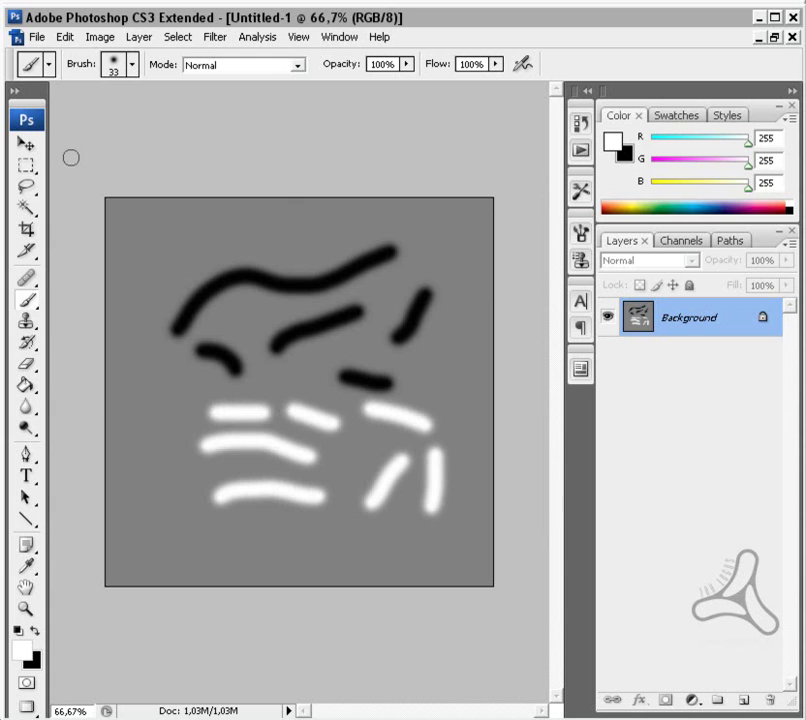
# Save the image as the JPEG "Untitled-1.jpg" in the Bump Tutorial folder at quality 8, replacing the existing file
pyautogui.click(36, 37)
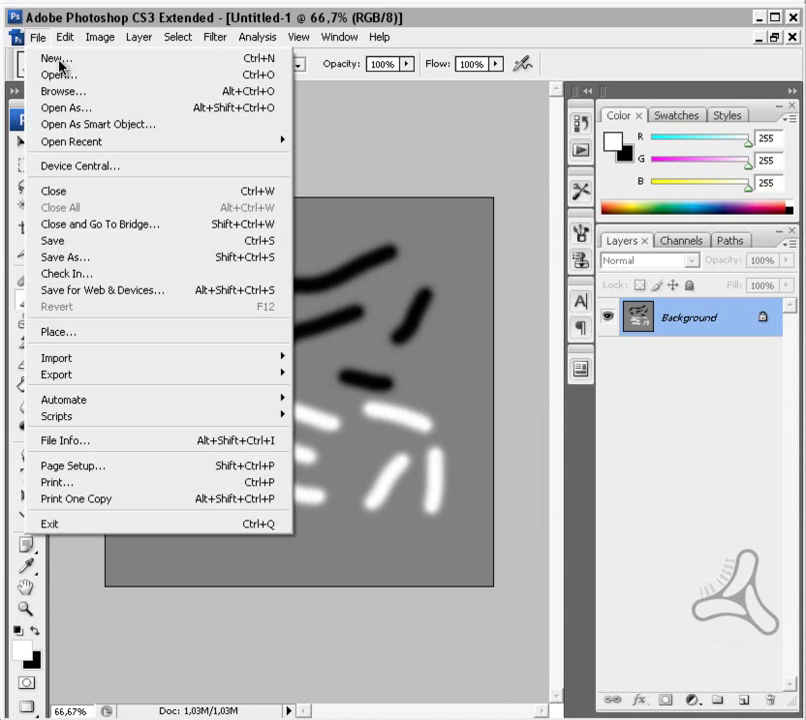
pyautogui.click(182, 257)
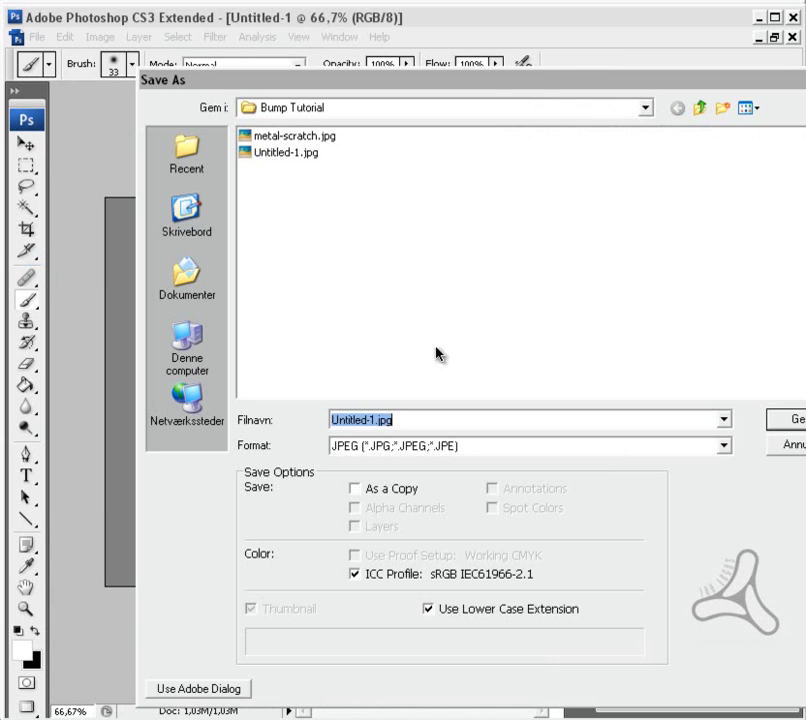
pyautogui.click(290, 154)
pyautogui.click(788, 421)
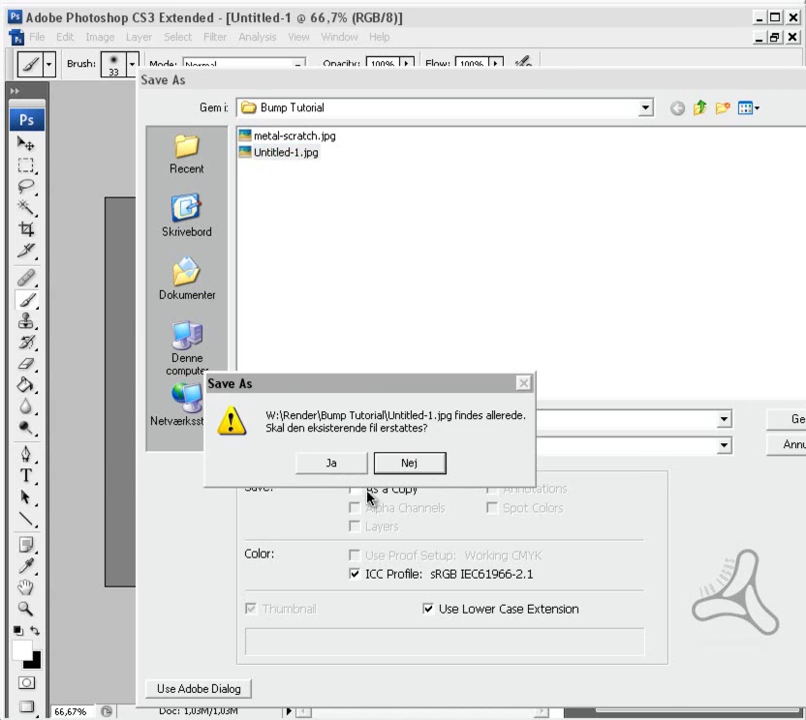
pyautogui.click(336, 463)
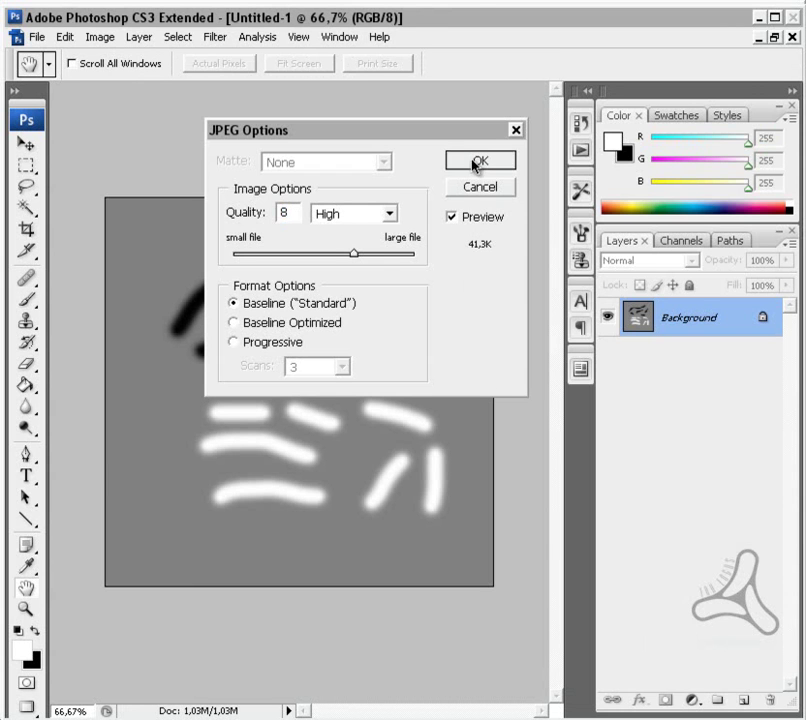
pyautogui.click(476, 161)
# Return to LightWave Modeler and send the plane object to Layout
pyautogui.click(759, 17)
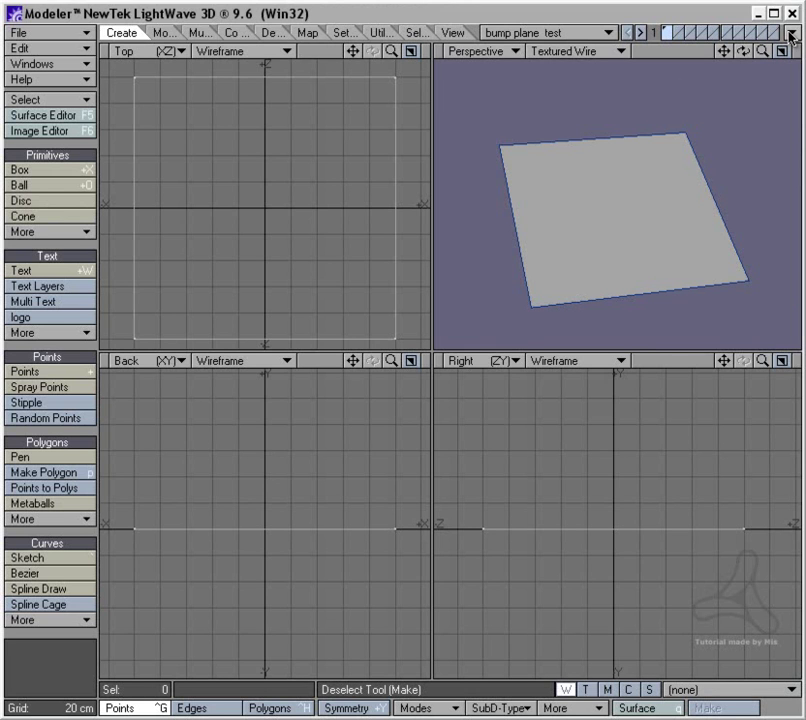
pyautogui.click(791, 34)
pyautogui.click(768, 62)
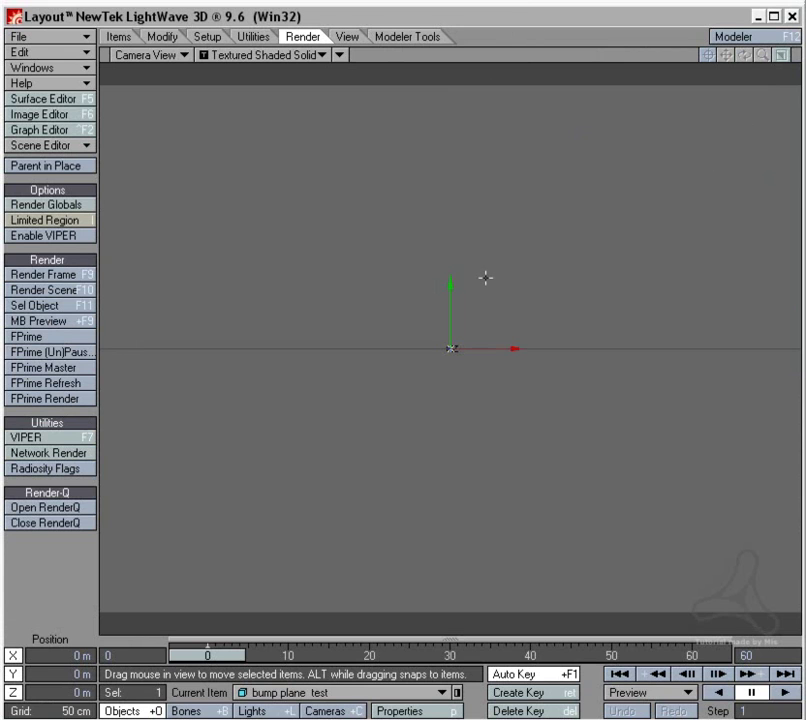
# Move and rotate the camera to look down obliquely at the plane from about X -62 cm, Y 1 m, Z -2.09 m
pyautogui.click(347, 711)
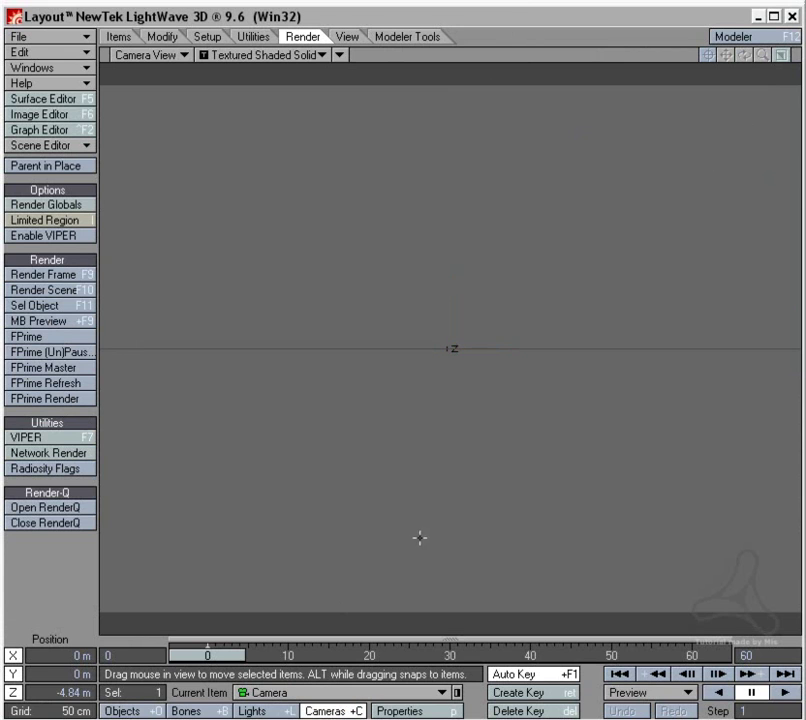
pyautogui.moveTo(395, 447); pyautogui.dragTo(395, 385, button='right')
pyautogui.moveTo(395, 385); pyautogui.dragTo(403, 493)
pyautogui.moveTo(403, 493); pyautogui.dragTo(403, 460, button='right')
pyautogui.press('y')
pyautogui.moveTo(403, 460); pyautogui.dragTo(418, 540)
pyautogui.press('t')
pyautogui.moveTo(418, 540); pyautogui.dragTo(418, 515, button='right')
pyautogui.moveTo(418, 515); pyautogui.dragTo(414, 505)
pyautogui.moveTo(414, 505); pyautogui.dragTo(408, 450, button='right')
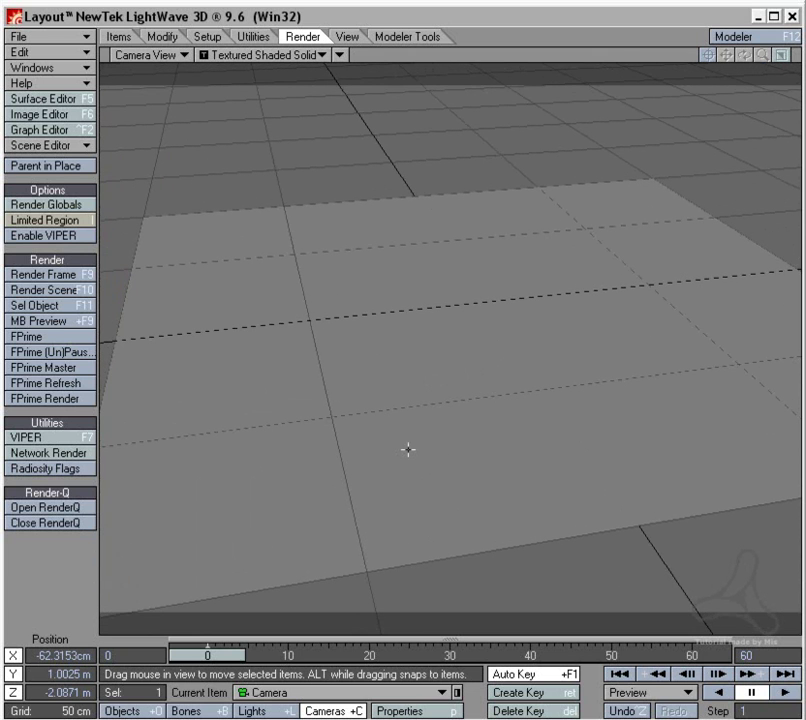
# Select the scene's light and change its light type to Area
pyautogui.press('3')
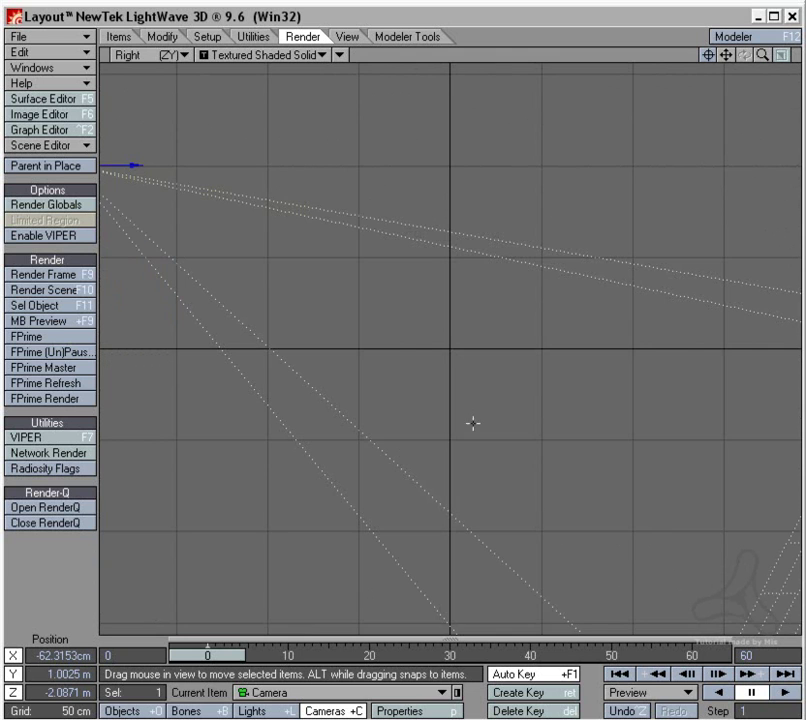
pyautogui.press(',')
pyautogui.press(',')
pyautogui.press(',')
pyautogui.press(',')
pyautogui.press(',')
pyautogui.press(',')
pyautogui.press('.')
pyautogui.press('.')
pyautogui.press('.')
pyautogui.press('.')
pyautogui.press('.')
pyautogui.press('.')
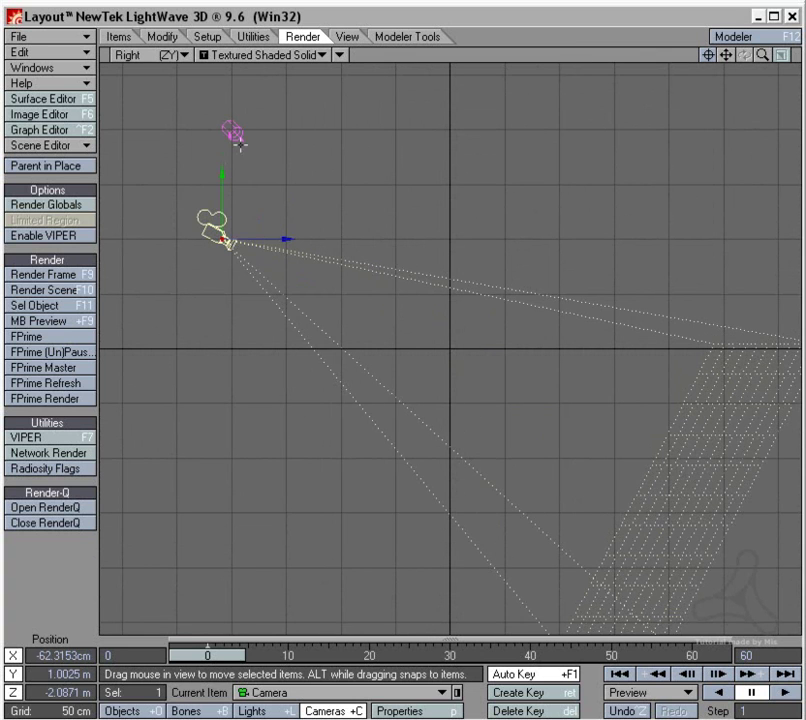
pyautogui.click(233, 132)
pyautogui.press('p')
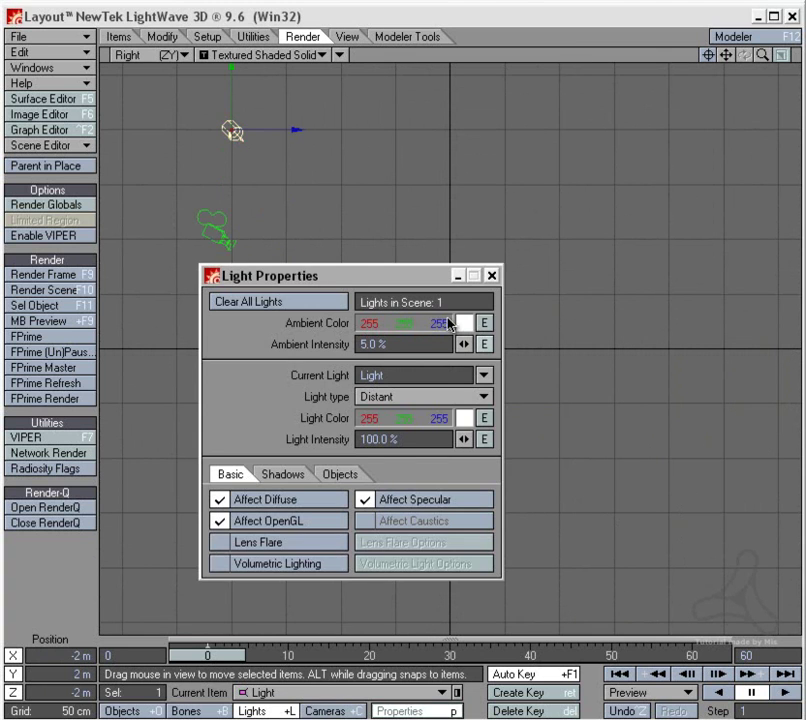
pyautogui.click(464, 397)
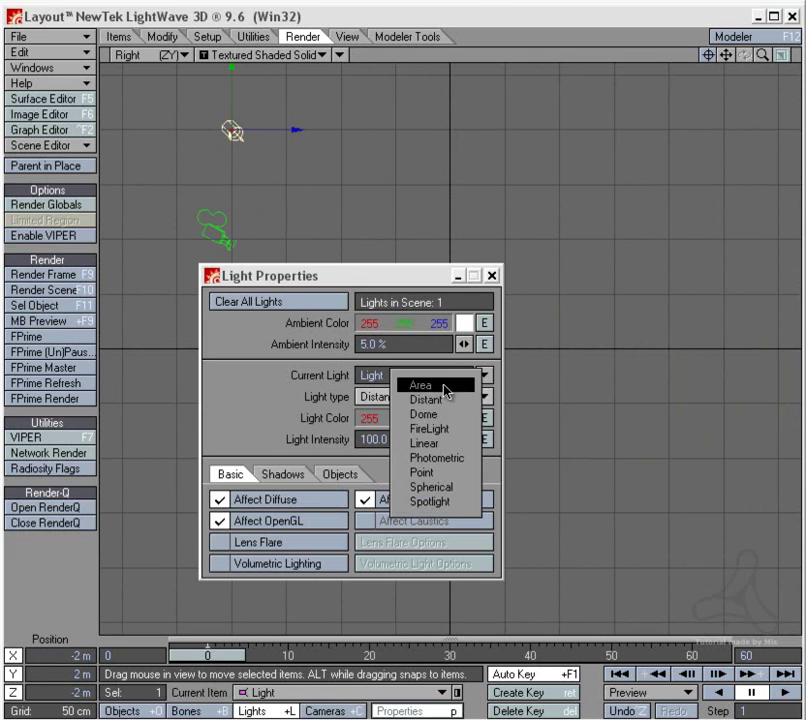
pyautogui.click(446, 390)
pyautogui.moveTo(437, 281); pyautogui.dragTo(700, 280)
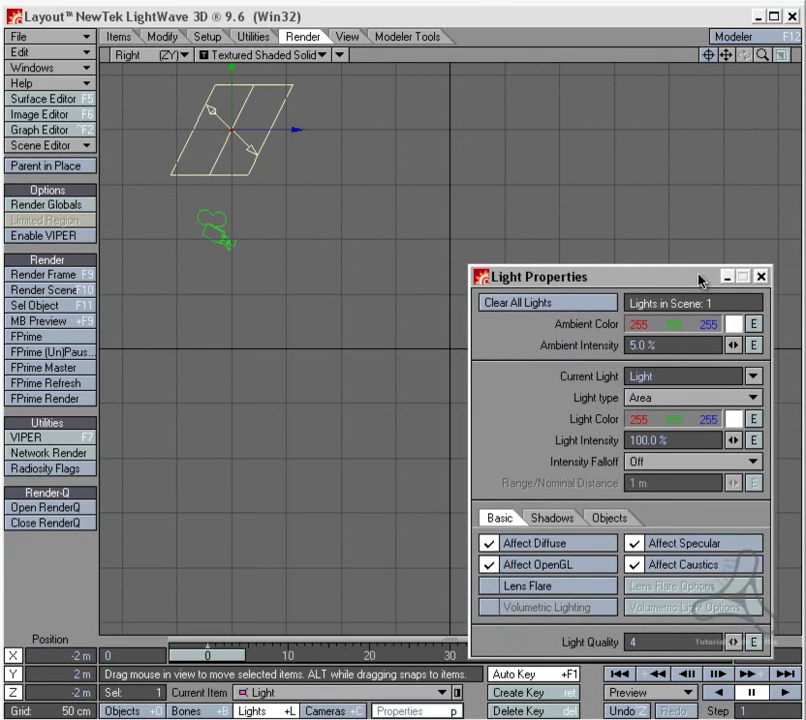
# Scale the area light down uniformly to about 0.682
pyautogui.press('5')
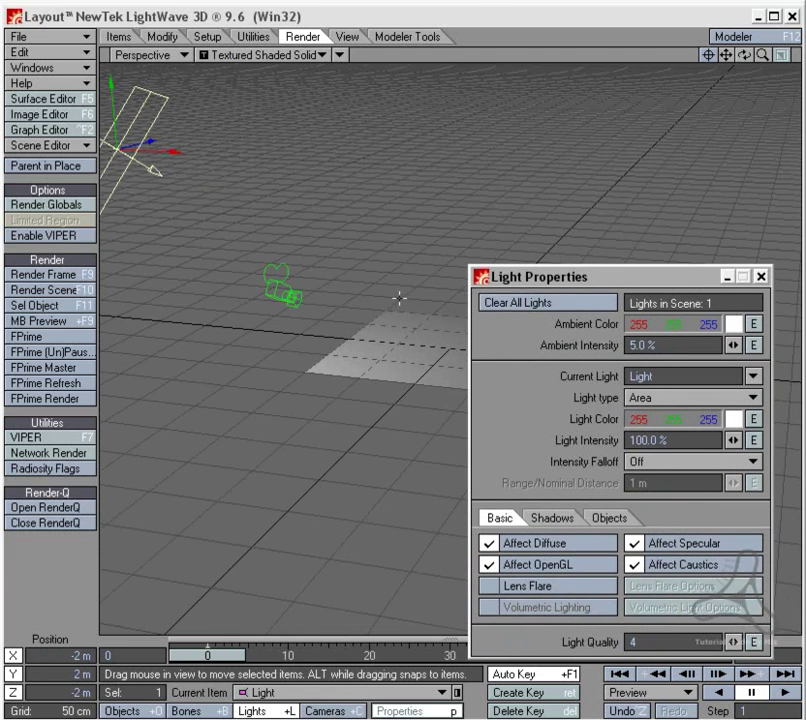
pyautogui.keyDown('alt'); pyautogui.moveTo(398, 298); pyautogui.dragTo(728, 62); pyautogui.keyUp('alt')
pyautogui.hotkey('shift', 'h')
pyautogui.moveTo(388, 289); pyautogui.dragTo(496, 264)
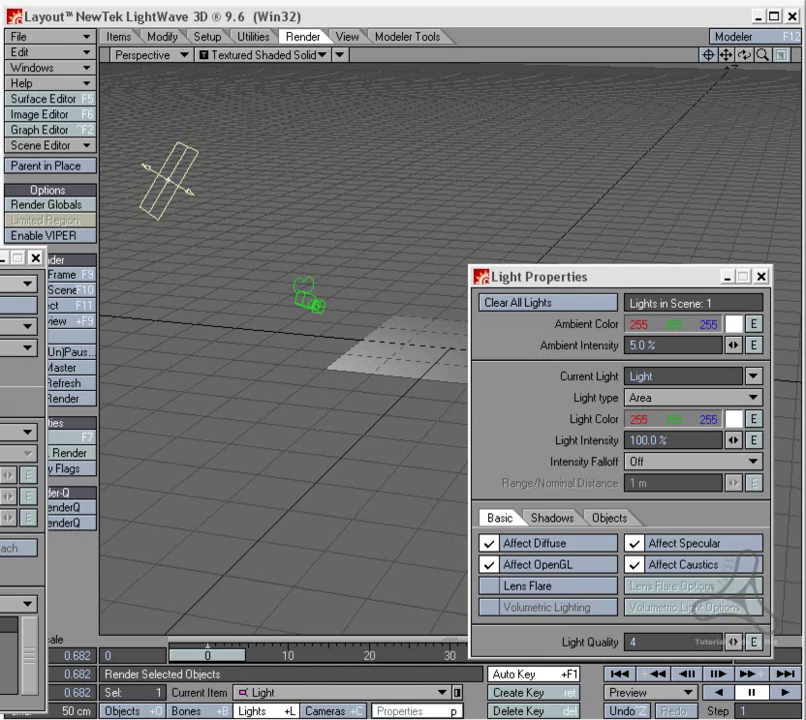
# Set the light's target item to the bump plane test object and close the light's settings
pyautogui.press('m')
pyautogui.moveTo(552, 196); pyautogui.dragTo(605, 171)
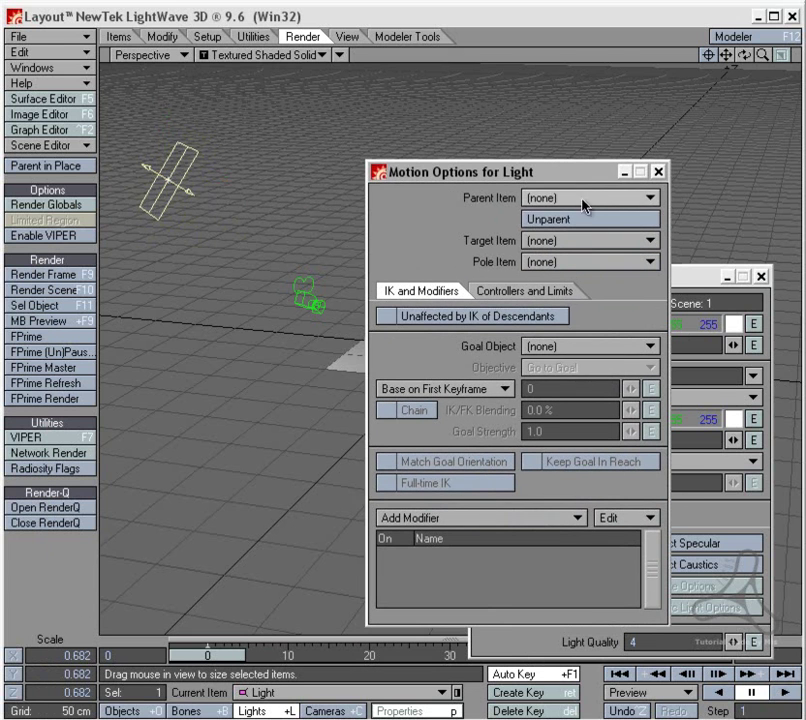
pyautogui.moveTo(536, 166); pyautogui.dragTo(607, 135)
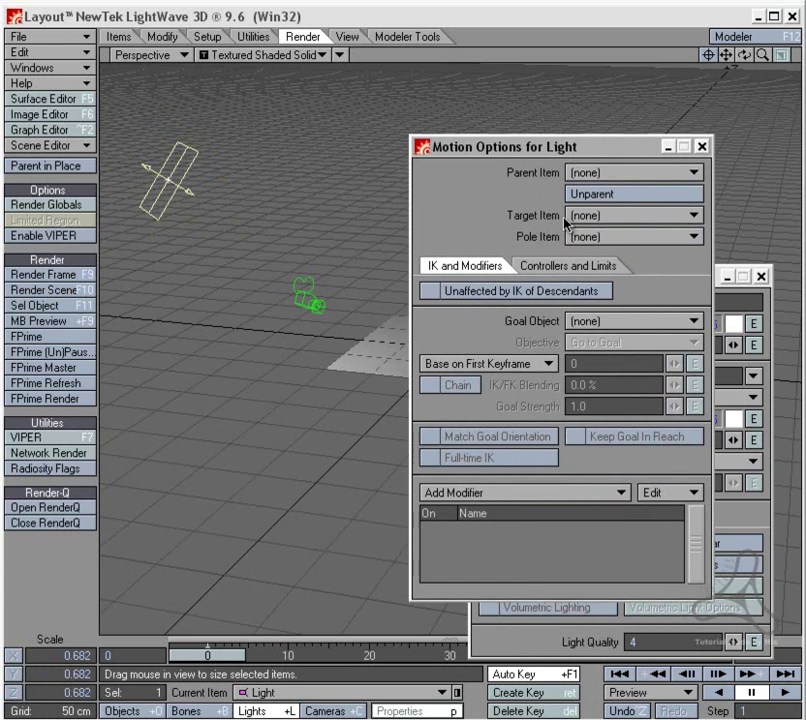
pyautogui.click(600, 216)
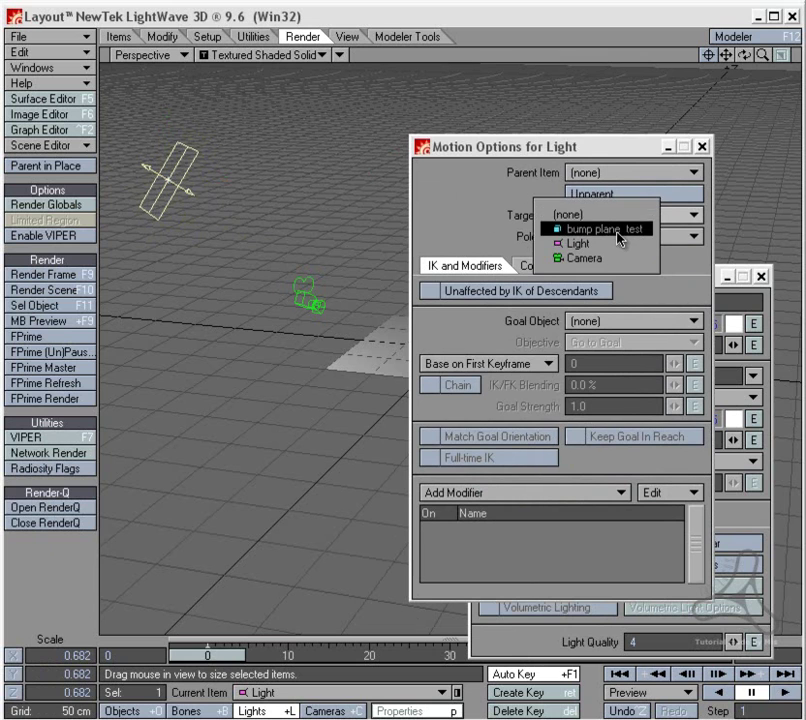
pyautogui.click(618, 230)
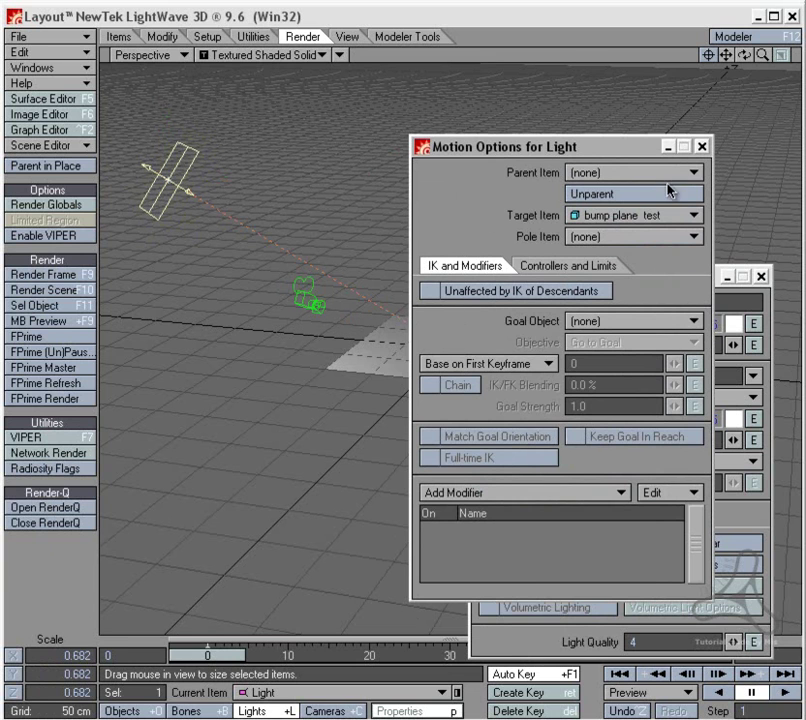
pyautogui.click(702, 148)
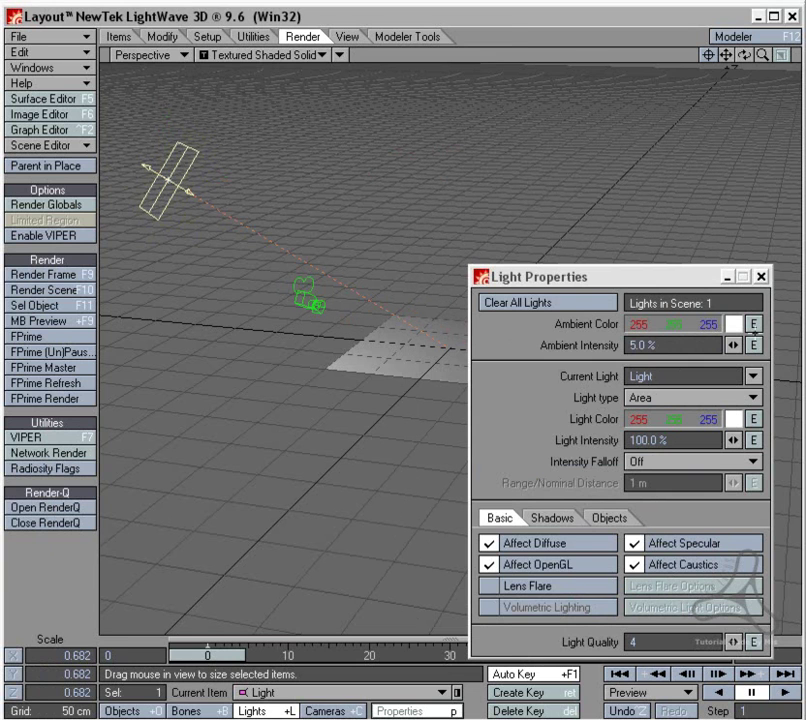
pyautogui.click(760, 277)
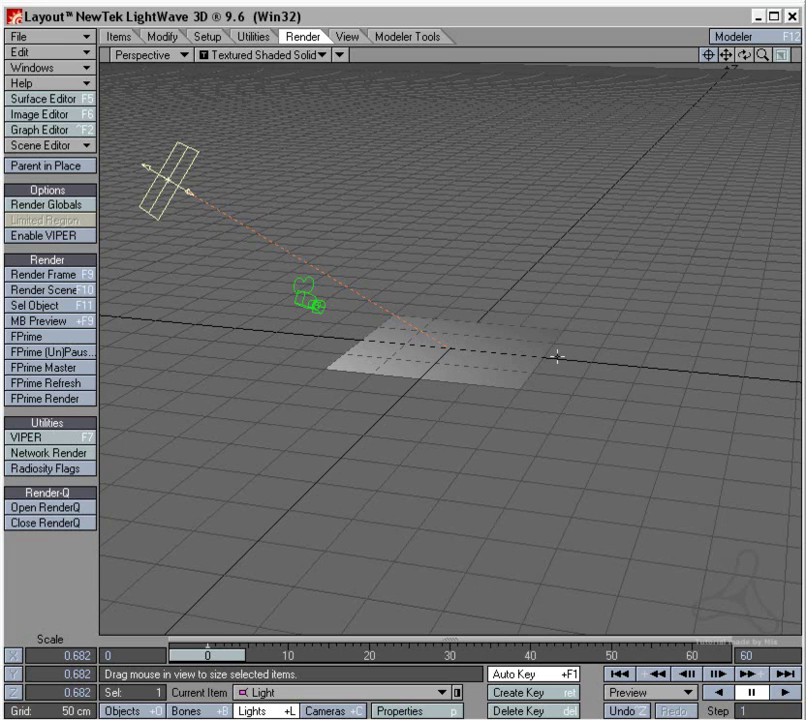
# Start an FPrime preview render from the camera and keep it open beside a perspective view of the scene
pyautogui.press('6')
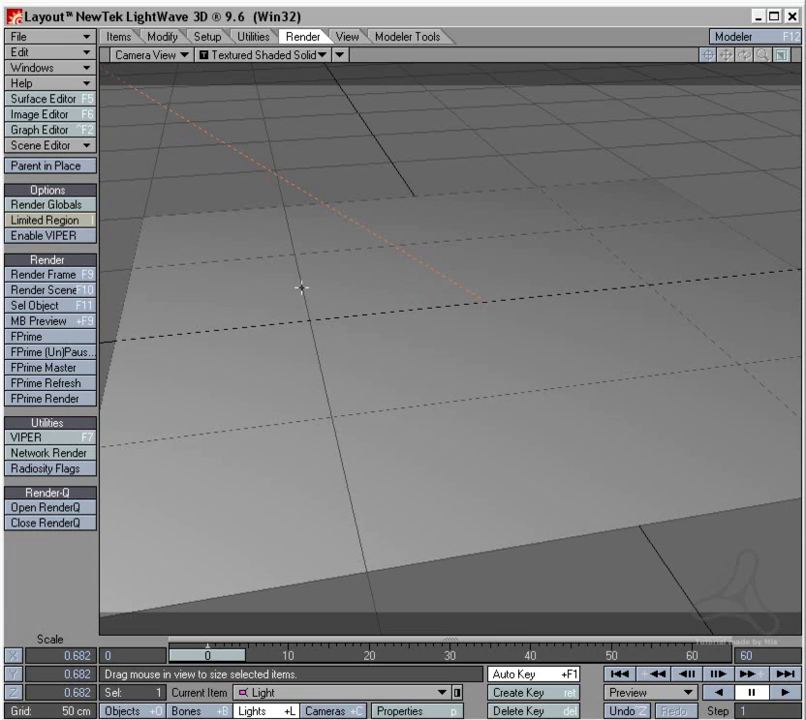
pyautogui.click(79, 337)
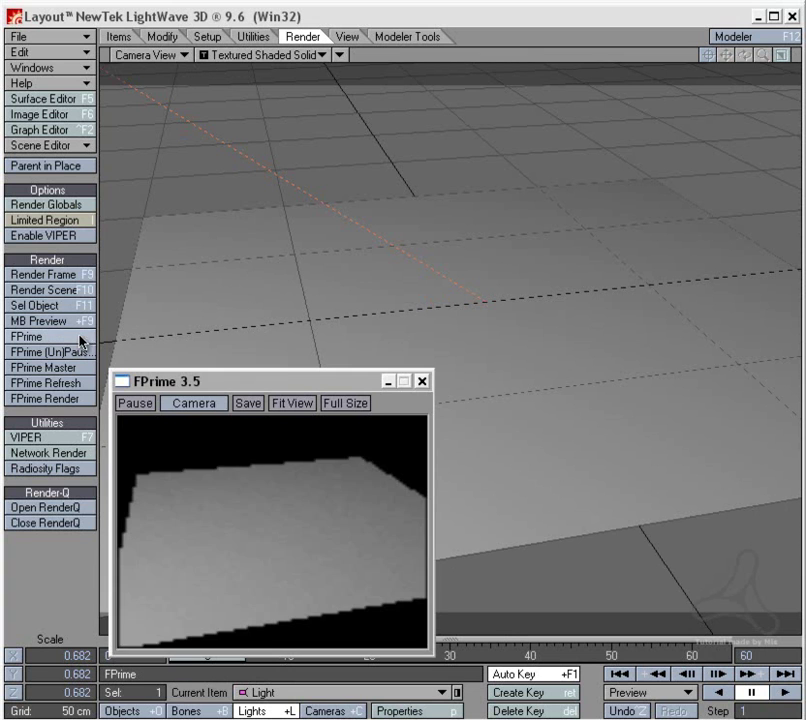
pyautogui.moveTo(284, 384); pyautogui.dragTo(649, 83)
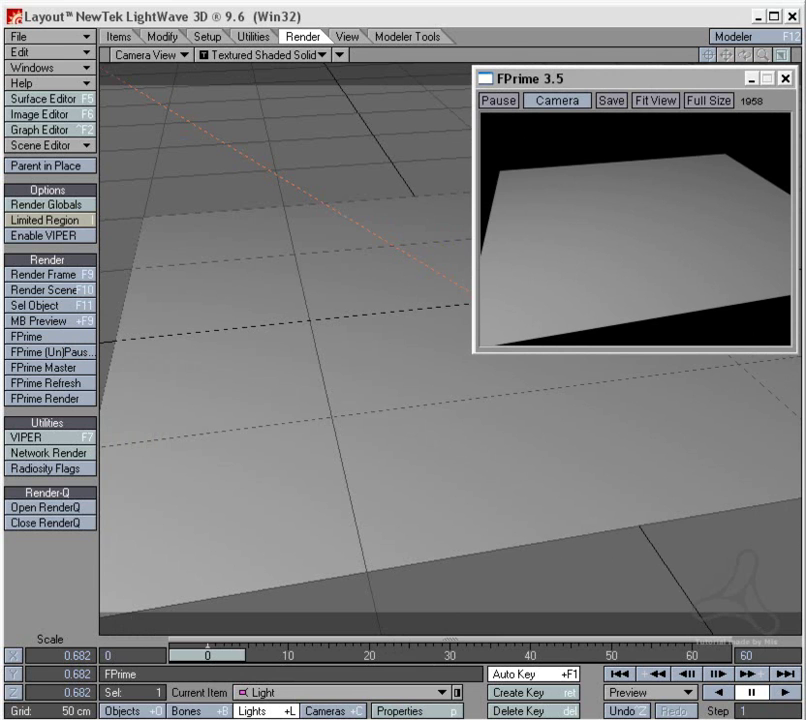
pyautogui.press('4')
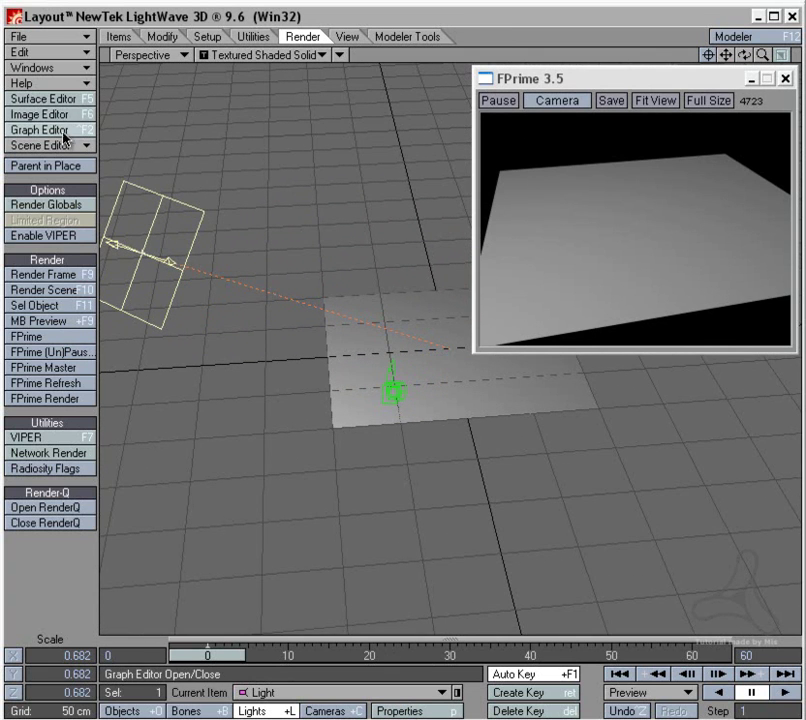
# Open the bump channel's texture settings for the bump plane test surface
pyautogui.click(66, 102)
pyautogui.moveTo(587, 297); pyautogui.dragTo(264, 90)
pyautogui.click(232, 192)
pyautogui.click(261, 207)
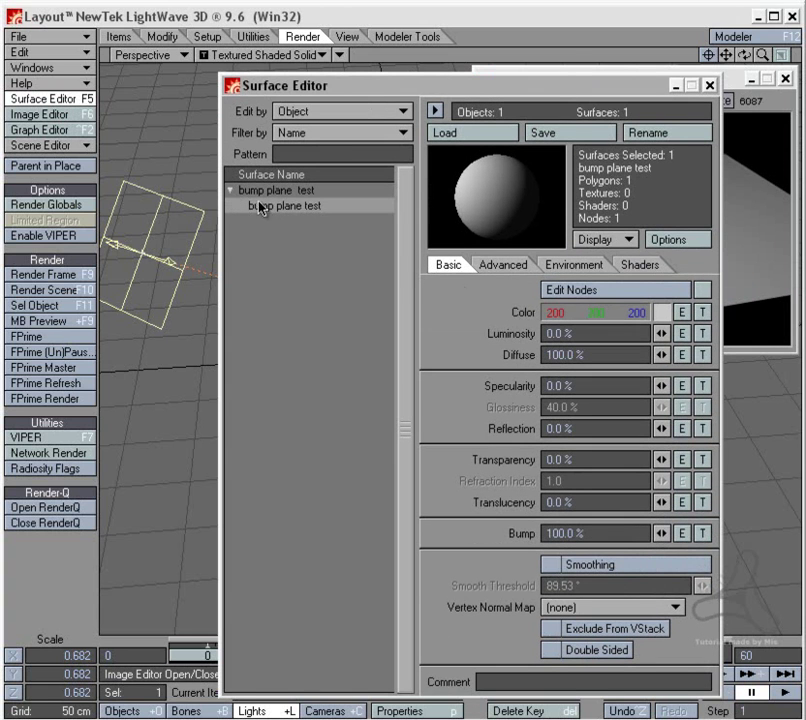
pyautogui.click(703, 533)
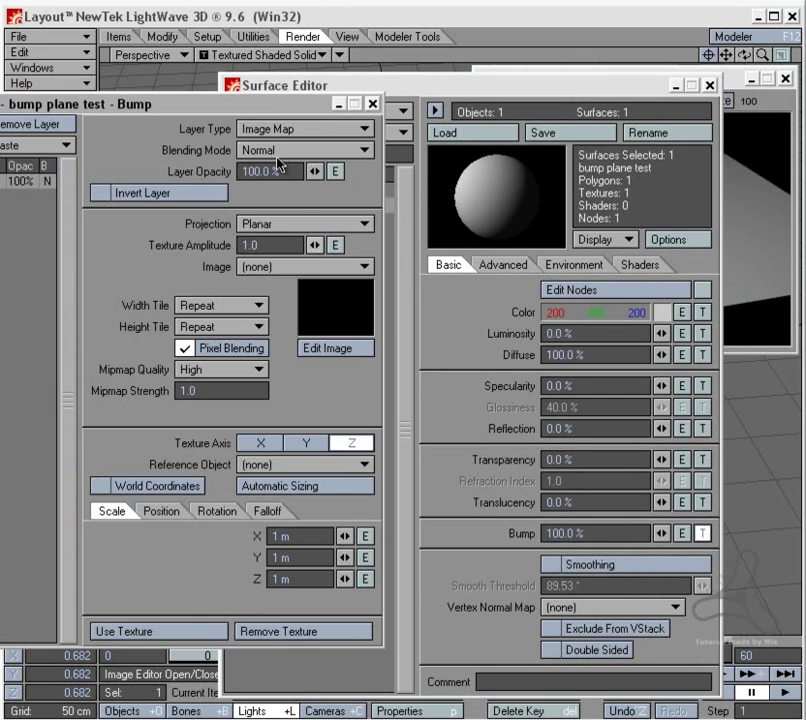
pyautogui.moveTo(254, 105); pyautogui.dragTo(498, 85)
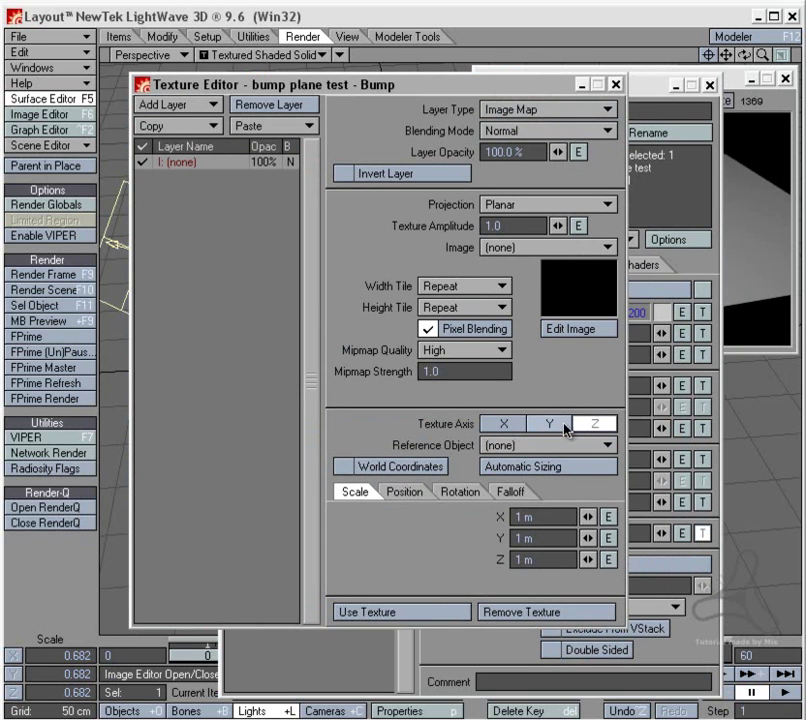
# Set the bump layer type to Image Map and load "Untitled-1.jpg" from the Bump Tutorial folder as its image
pyautogui.click(552, 111)
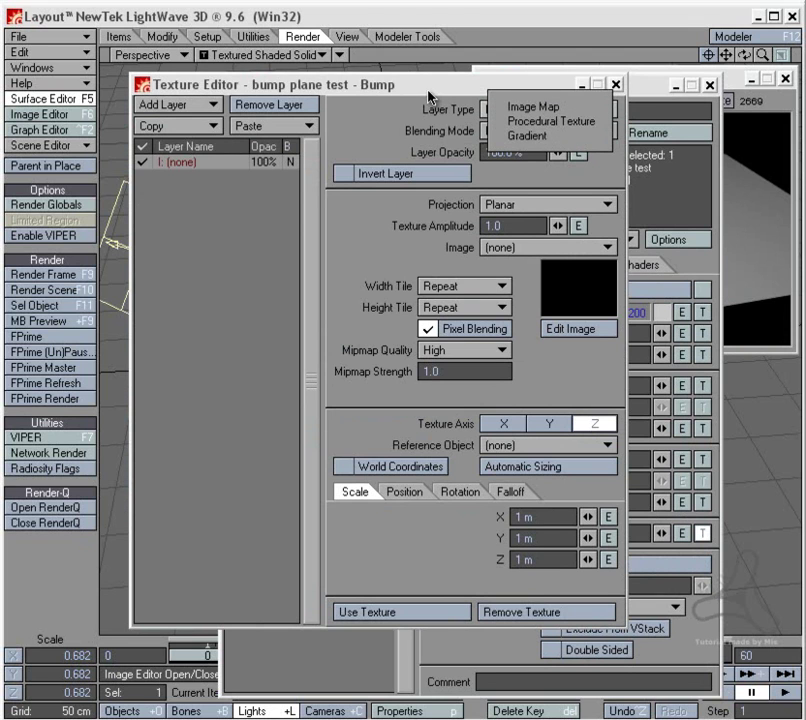
pyautogui.click(505, 107)
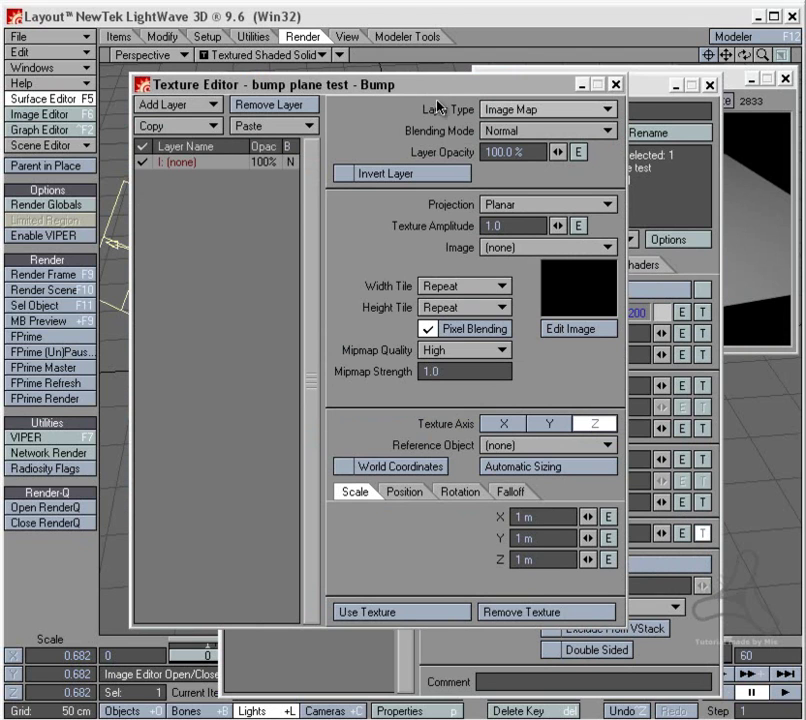
pyautogui.click(553, 249)
pyautogui.click(549, 263)
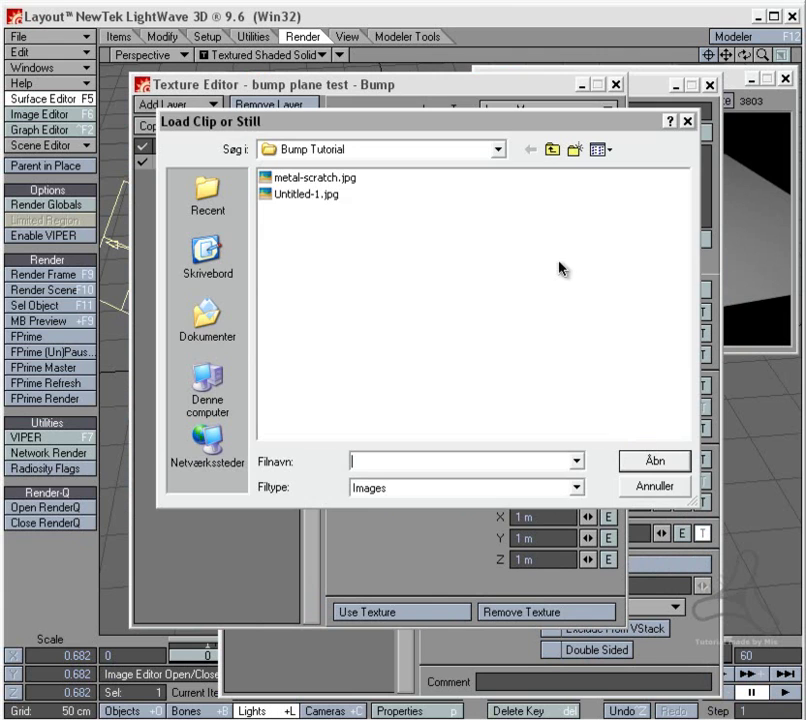
pyautogui.doubleClick(317, 197)
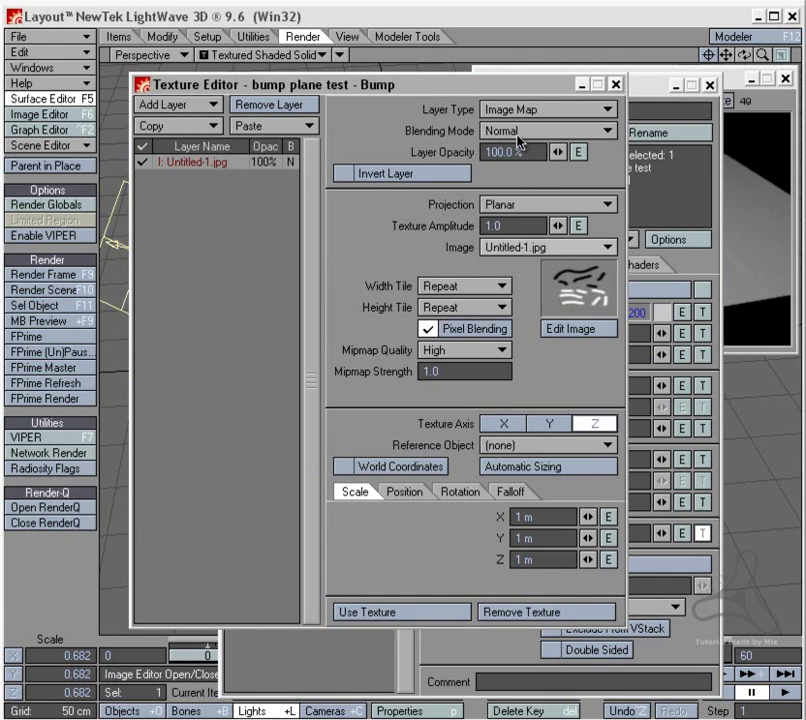
# Project the bump image along the Y axis with automatic sizing, and close the texture and surface settings
pyautogui.moveTo(513, 90); pyautogui.dragTo(437, 106)
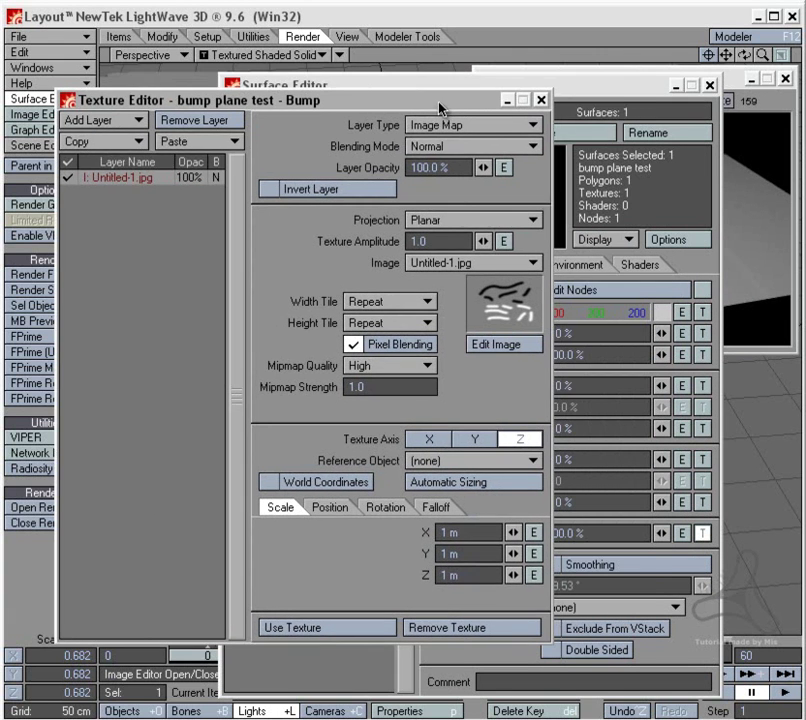
pyautogui.click(476, 438)
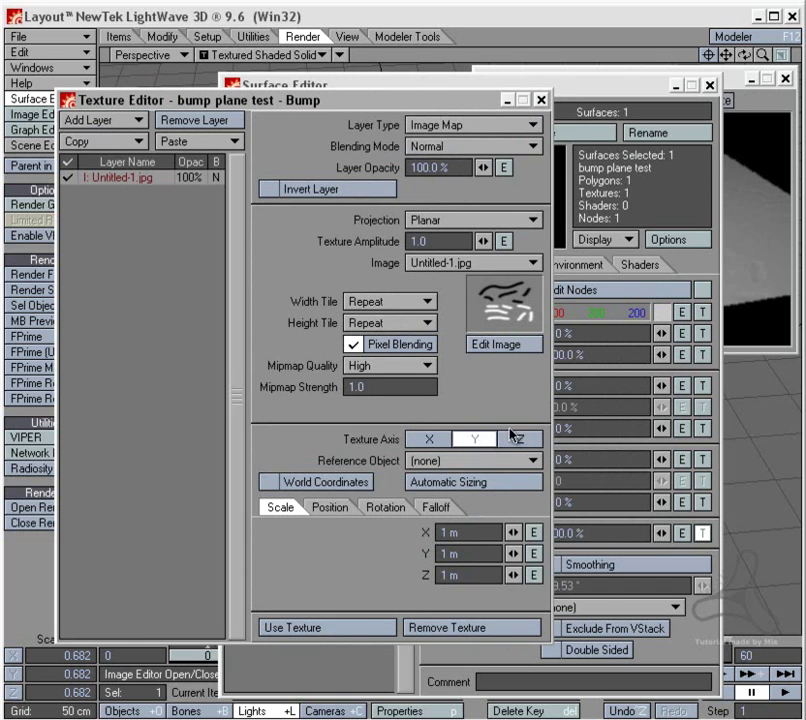
pyautogui.click(489, 483)
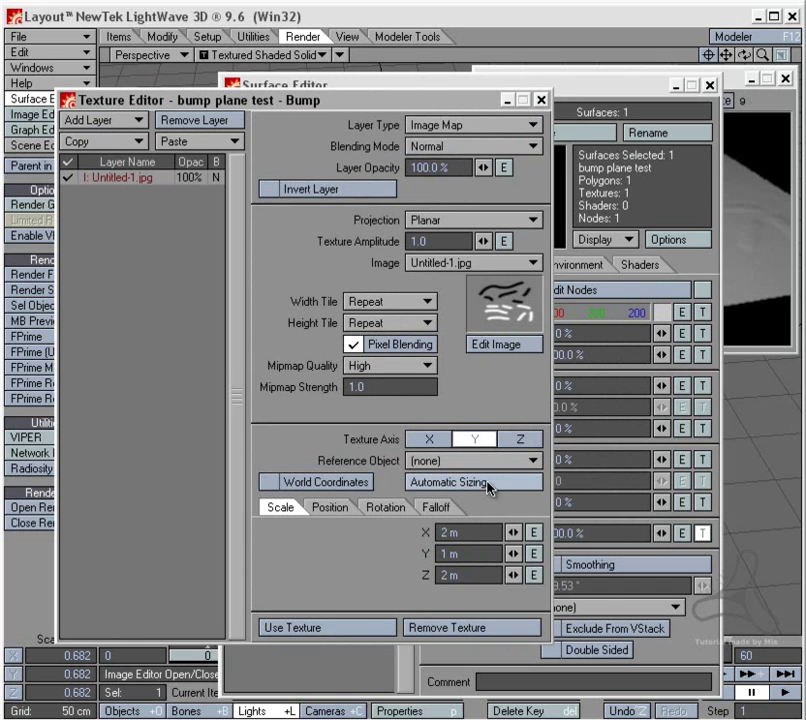
pyautogui.click(540, 101)
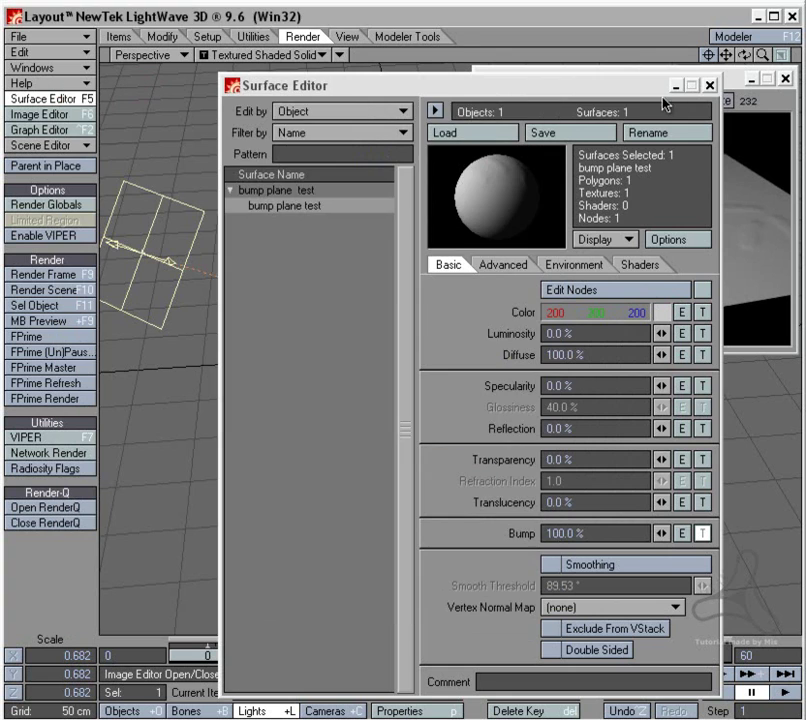
pyautogui.click(708, 87)
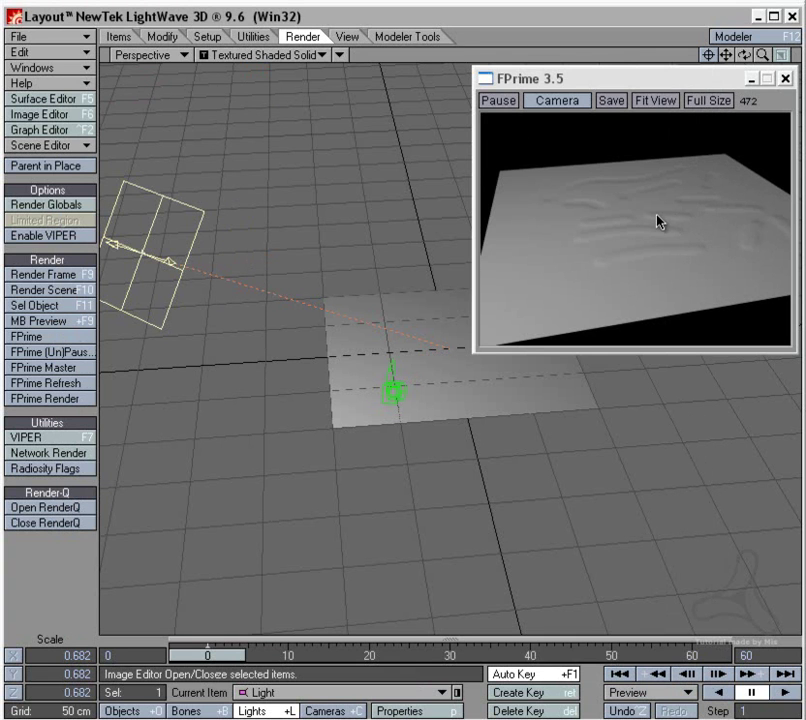
pyautogui.press('F5')
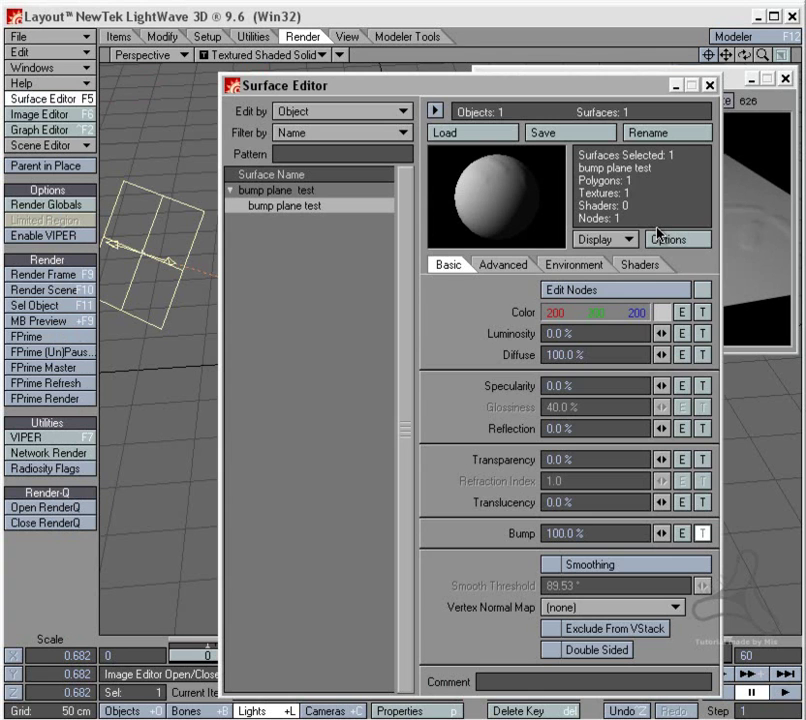
pyautogui.click(709, 87)
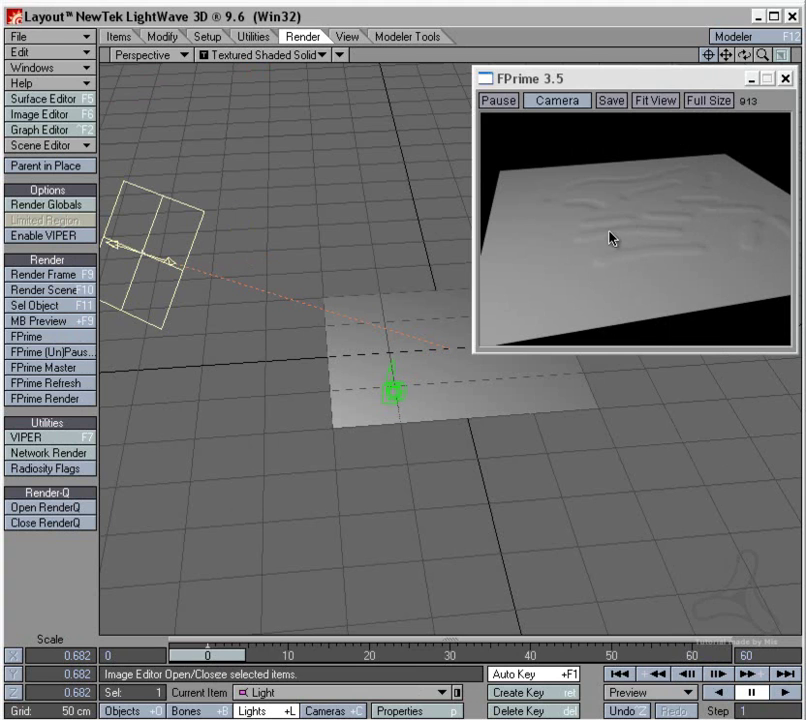
pyautogui.press('F5')
pyautogui.click(709, 87)
# Compare the dark and light strokes of Untitled-1.jpg in the Image Editor with the bumps in the FPrime preview
pyautogui.click(63, 115)
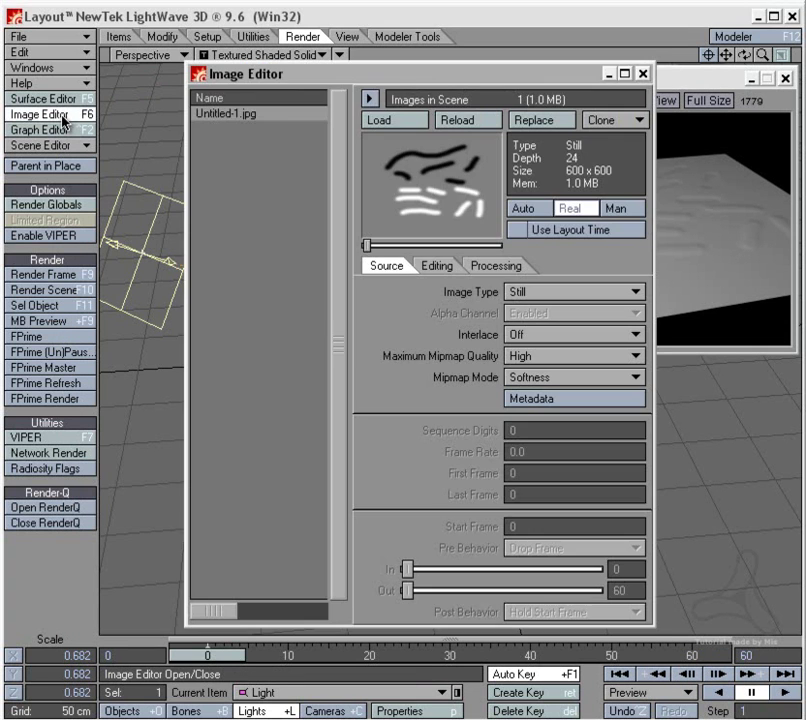
pyautogui.moveTo(450, 75); pyautogui.dragTo(303, 127)
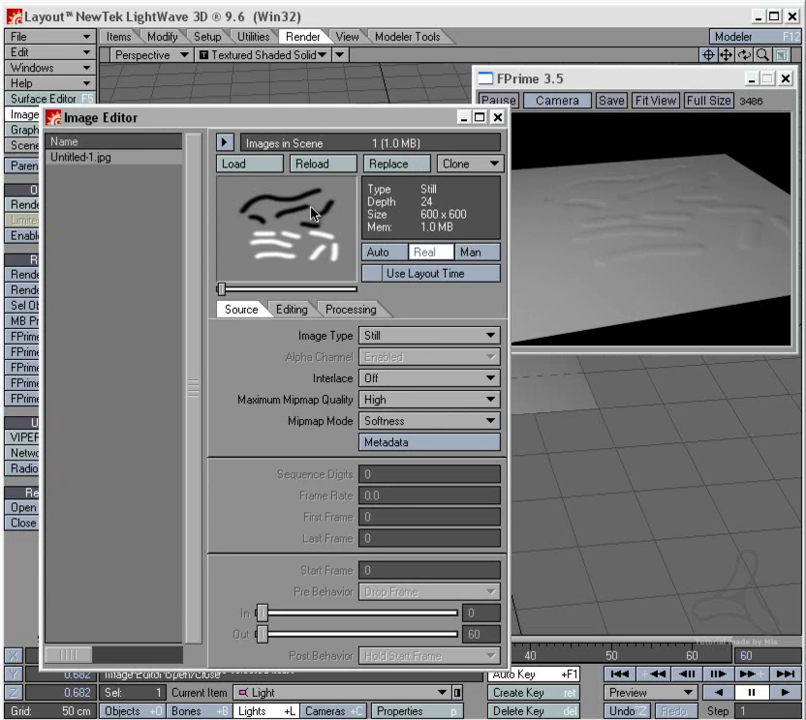
pyautogui.click(497, 117)
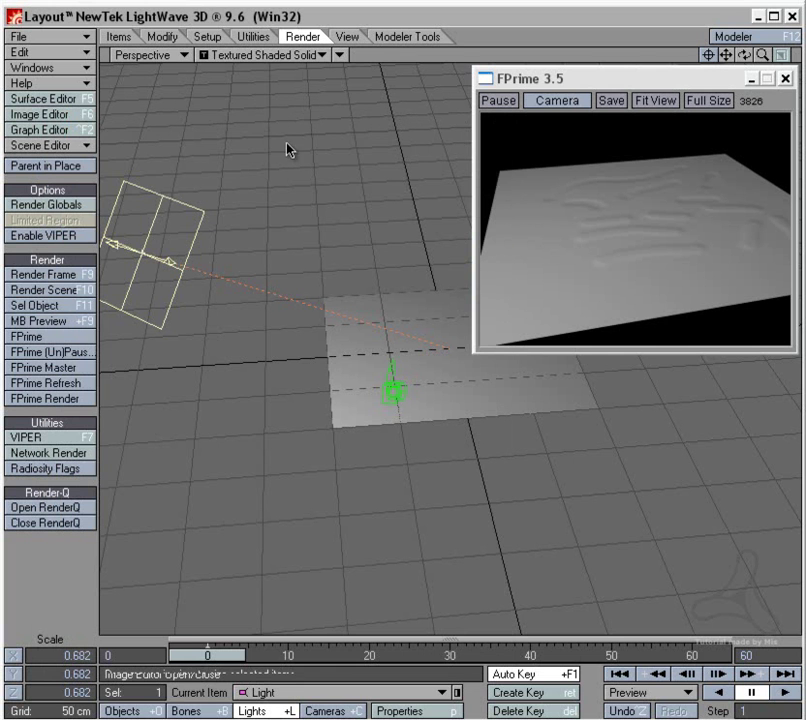
# Set the bump image's texture amplitude to 3.0 in the bump plane test surface and apply the texture
pyautogui.click(73, 100)
pyautogui.moveTo(416, 93); pyautogui.dragTo(220, 73)
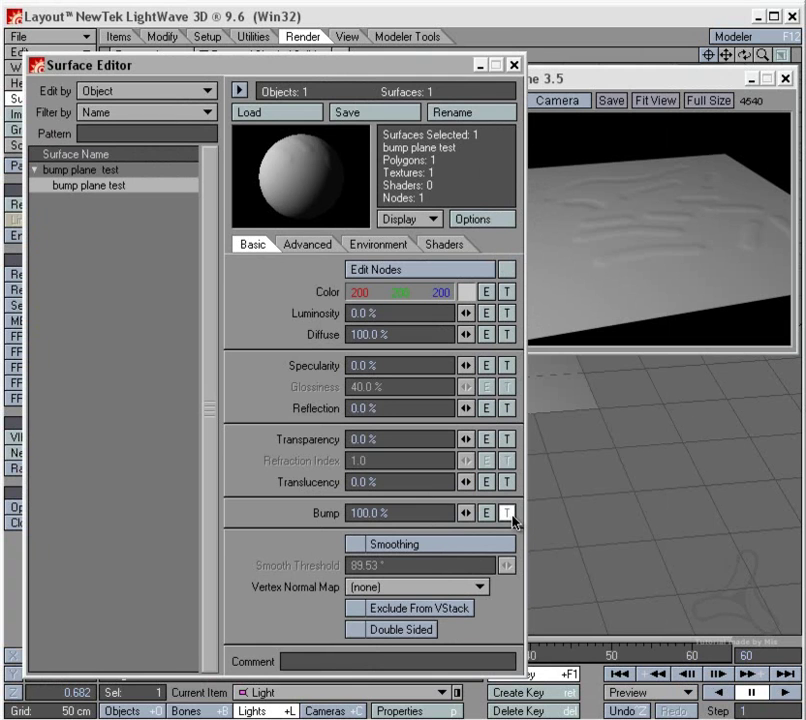
pyautogui.click(508, 513)
pyautogui.moveTo(419, 104); pyautogui.dragTo(405, 97)
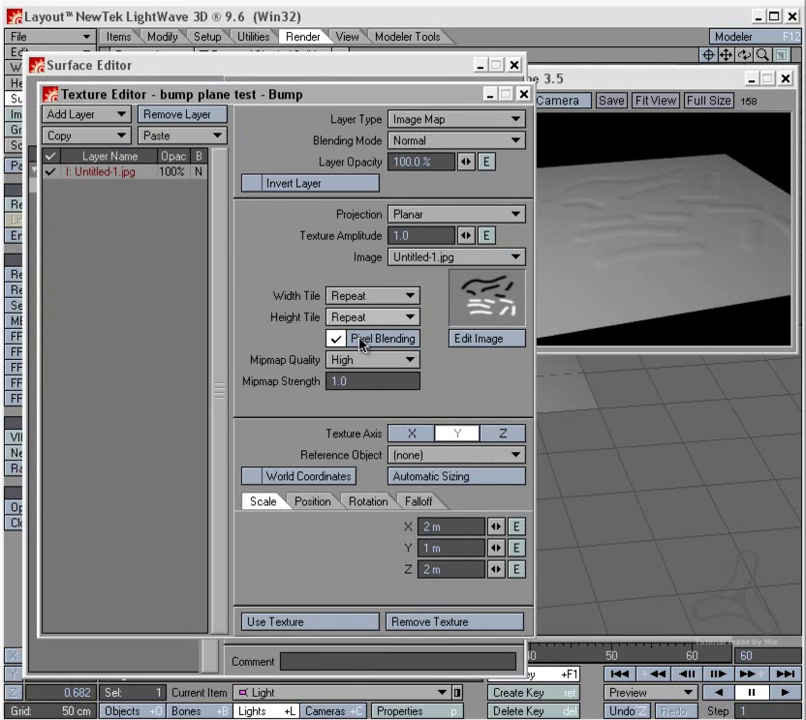
pyautogui.click(430, 235)
pyautogui.write('3')
pyautogui.press('Tab')
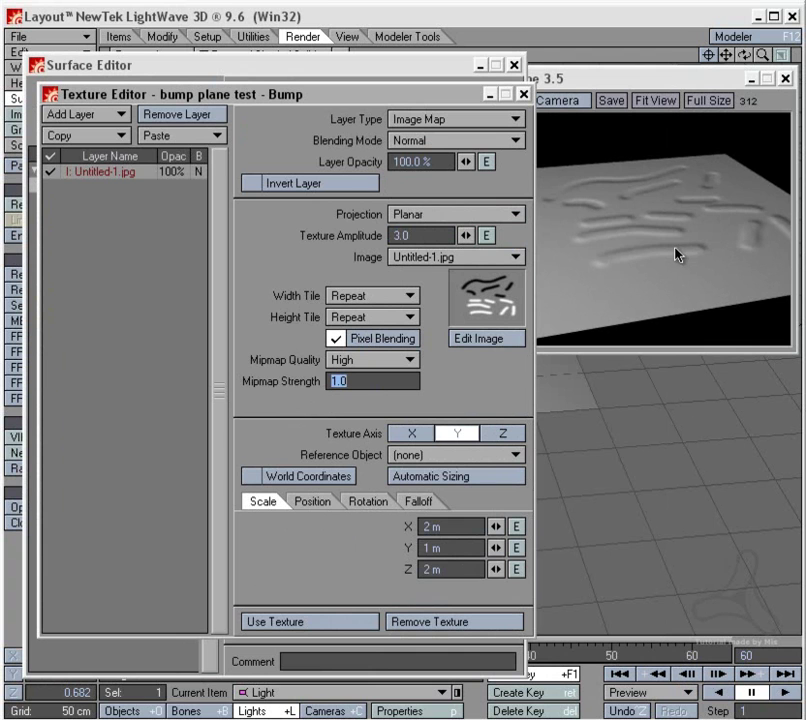
pyautogui.click(356, 626)
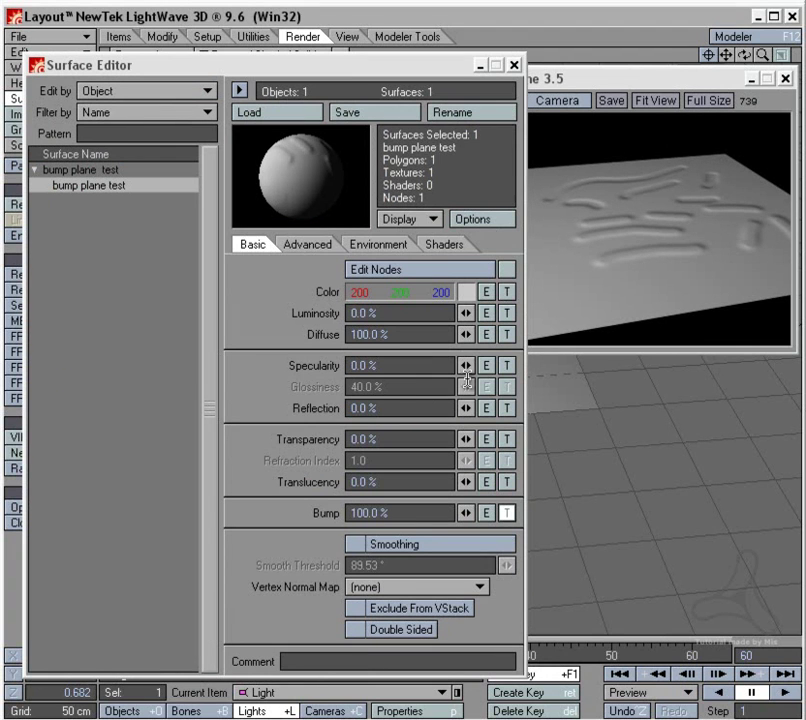
# Set the bump plane test surface's specularity to 77.5% and reflection to 26.5%, and close the surface settings
pyautogui.moveTo(466, 366); pyautogui.dragTo(448, 407)
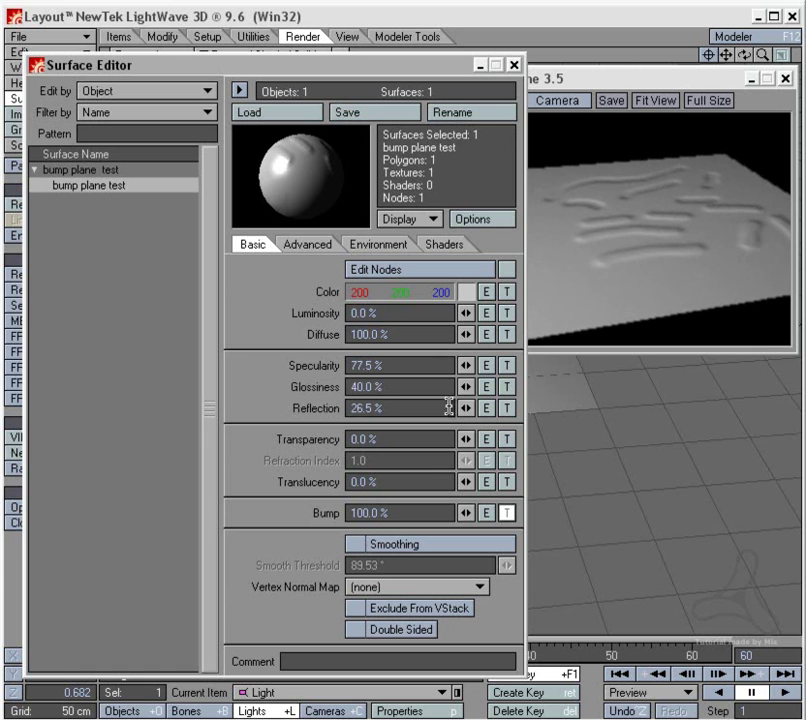
pyautogui.click(513, 65)
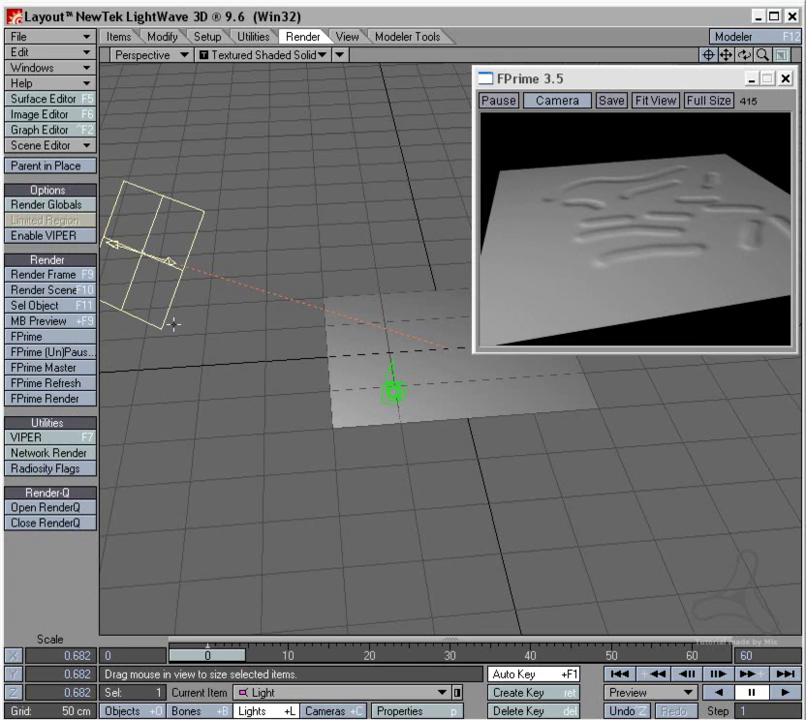
# Move the area light around the plane, leaving it above at about X 51 cm, Y 1.81 m, Z -23 cm
pyautogui.press('t')
pyautogui.moveTo(184, 364); pyautogui.dragTo(211, 361)
pyautogui.moveTo(211, 361); pyautogui.dragTo(211, 395, button='right')
pyautogui.moveTo(211, 395); pyautogui.dragTo(414, 190)
pyautogui.moveTo(414, 190)
pyautogui.mouseDown(button='right')
pyautogui.moveTo(414, 220)
pyautogui.moveTo(414, 165)
pyautogui.mouseUp(button='right')
pyautogui.keyDown('alt'); pyautogui.moveTo(211, 437); pyautogui.dragTo(152, 367); pyautogui.keyUp('alt')
pyautogui.moveTo(375, 160); pyautogui.dragTo(375, 125, button='right')
pyautogui.moveTo(375, 125); pyautogui.dragTo(190, 141)
pyautogui.moveTo(242, 271); pyautogui.dragTo(260, 318)
pyautogui.moveTo(349, 214); pyautogui.dragTo(805, 416)
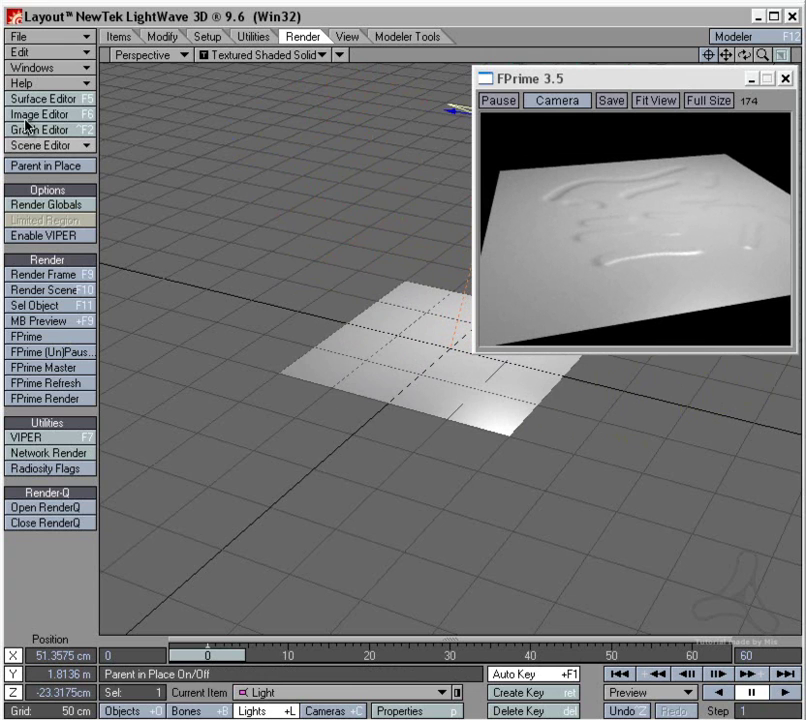
# Compare the surface without specularity, set its specularity to 37%, and close the surface settings
pyautogui.click(50, 99)
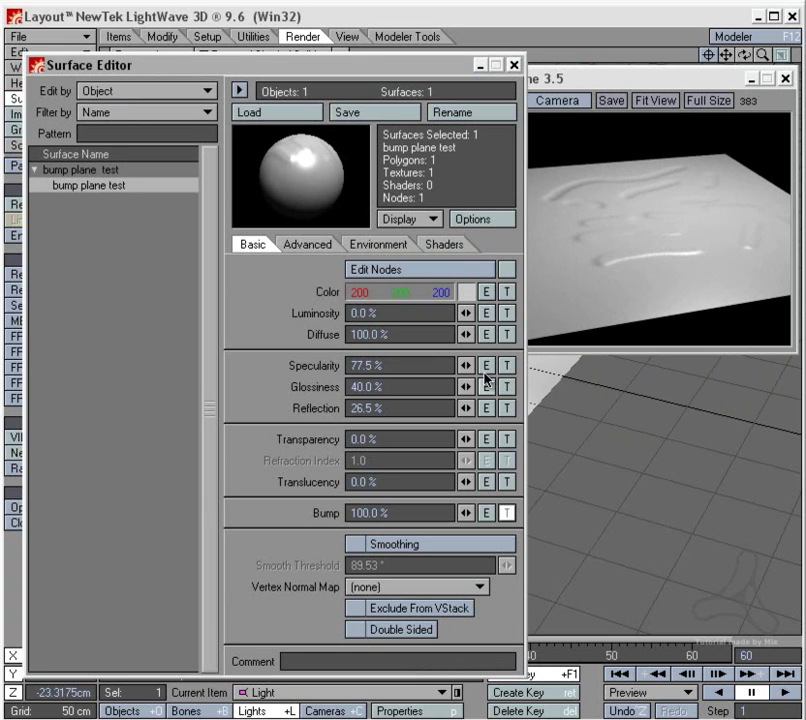
pyautogui.moveTo(466, 365); pyautogui.dragTo(440, 372)
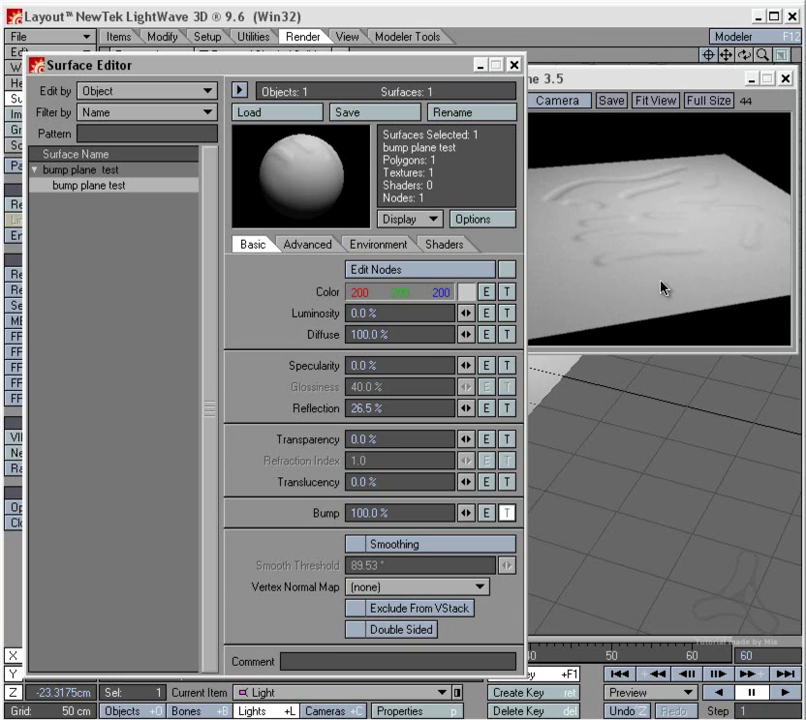
pyautogui.moveTo(467, 372); pyautogui.dragTo(493, 372)
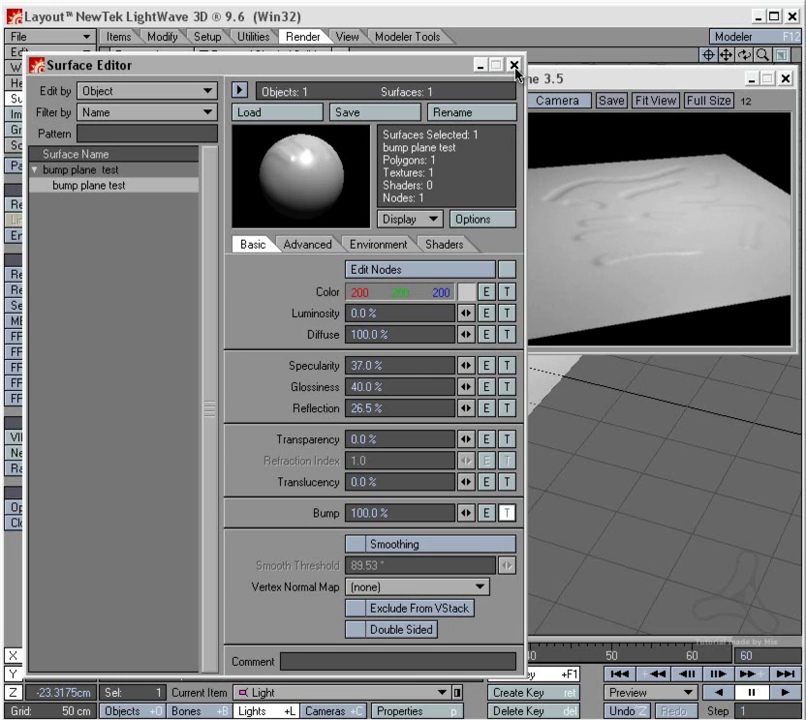
pyautogui.click(513, 65)
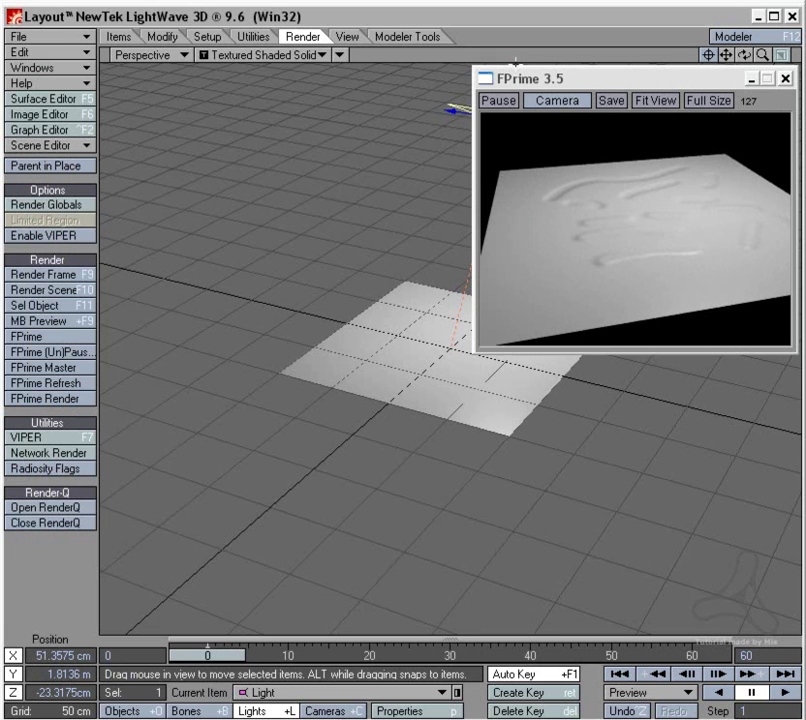
# Move the camera closer to the bump plane for a close-up in the preview, and select the plane
pyautogui.click(642, 239)
pyautogui.moveTo(642, 239)
pyautogui.mouseDown()
pyautogui.moveTo(625, 268)
pyautogui.moveTo(633, 297)
pyautogui.moveTo(617, 261)
pyautogui.moveTo(610, 282)
pyautogui.mouseUp()
pyautogui.keyDown('alt'); pyautogui.moveTo(521, 417); pyautogui.dragTo(356, 347); pyautogui.keyUp('alt')
pyautogui.click(288, 319)
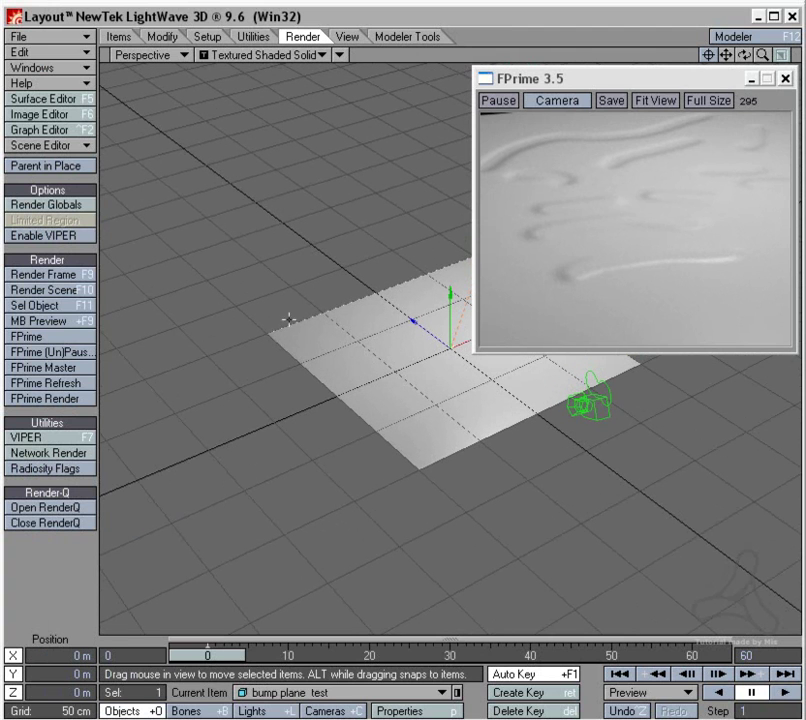
# Start replacing Untitled-1.jpg in the Image Editor and browse to the Tiles folder under IMAGES, Brushmaps in the newtek content
pyautogui.click(66, 121)
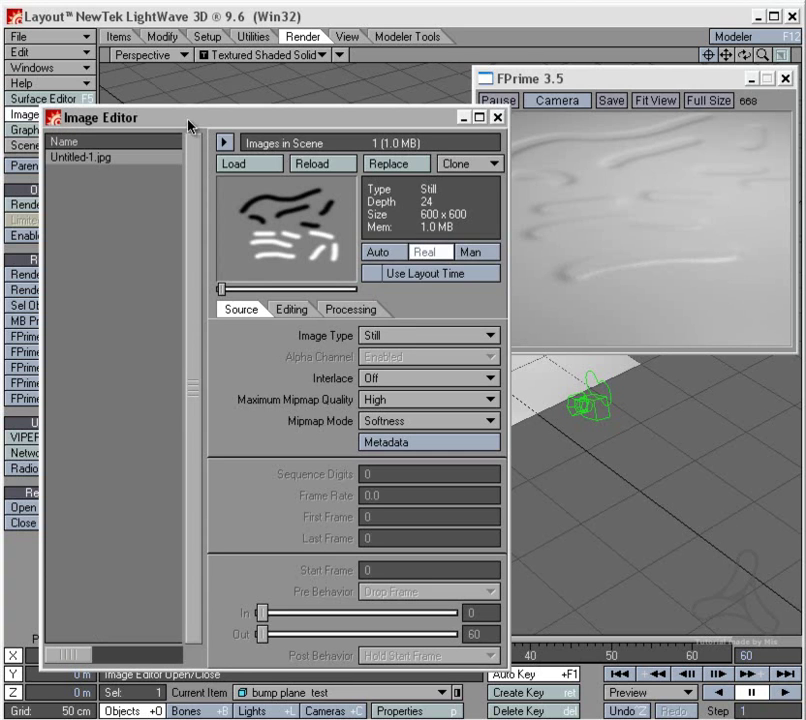
pyautogui.click(387, 164)
pyautogui.click(432, 158)
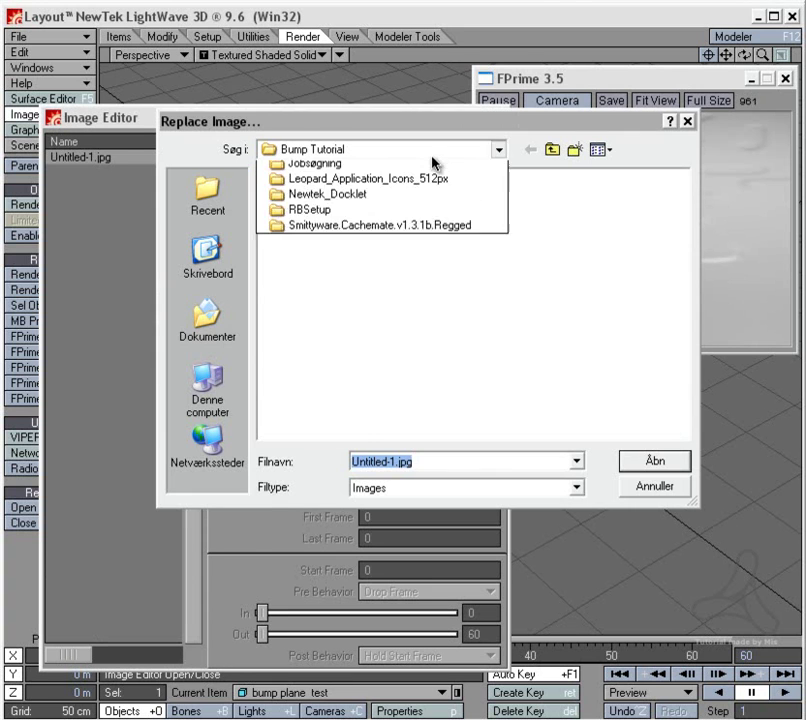
pyautogui.click(366, 251)
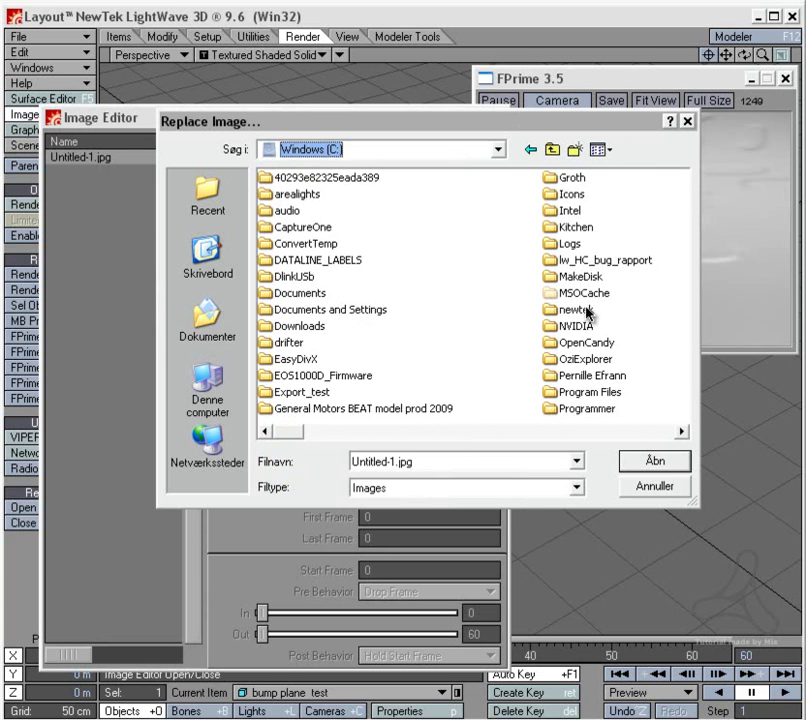
pyautogui.doubleClick(580, 309)
pyautogui.doubleClick(302, 242)
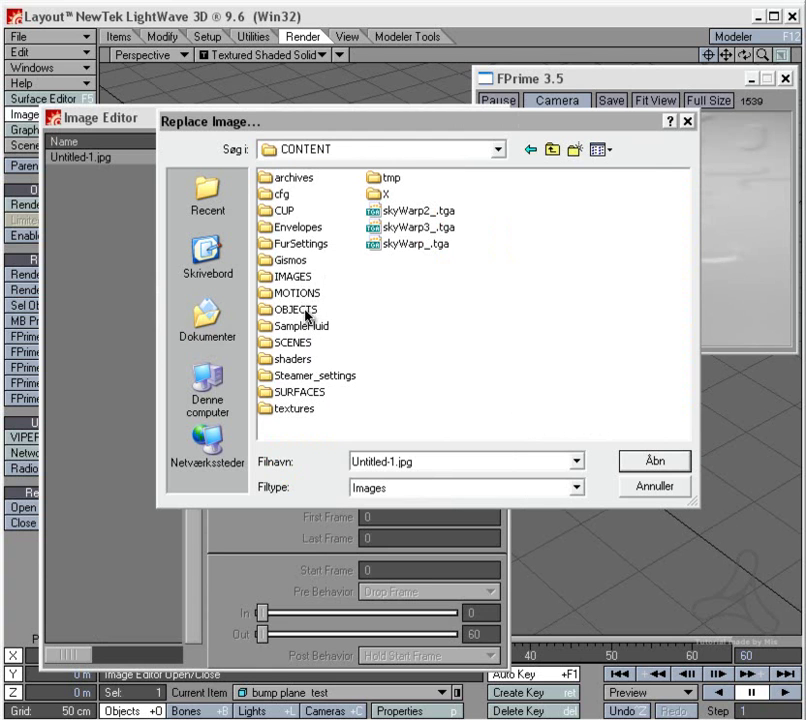
pyautogui.doubleClick(302, 277)
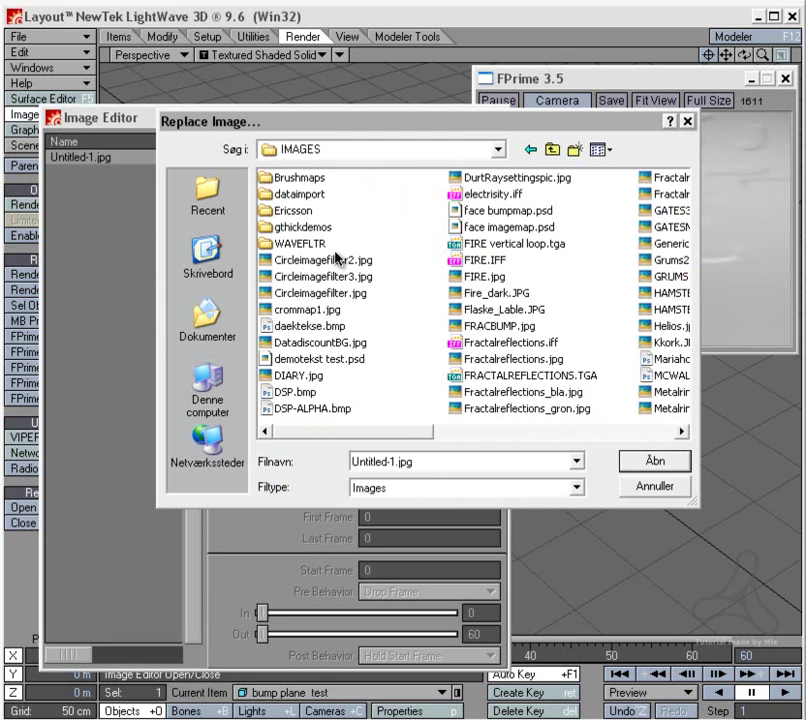
pyautogui.doubleClick(305, 179)
pyautogui.hscroll(2, 527, 316)
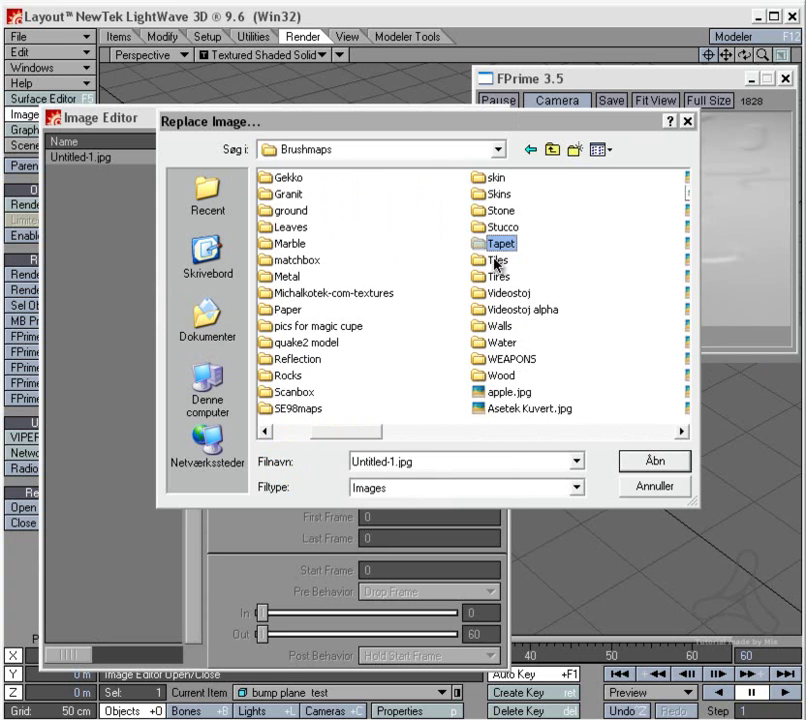
pyautogui.doubleClick(495, 258)
# Show the tile images as large thumbnails, choose "White tile.bmp" as the replacement, and close the Image Editor
pyautogui.click(604, 150)
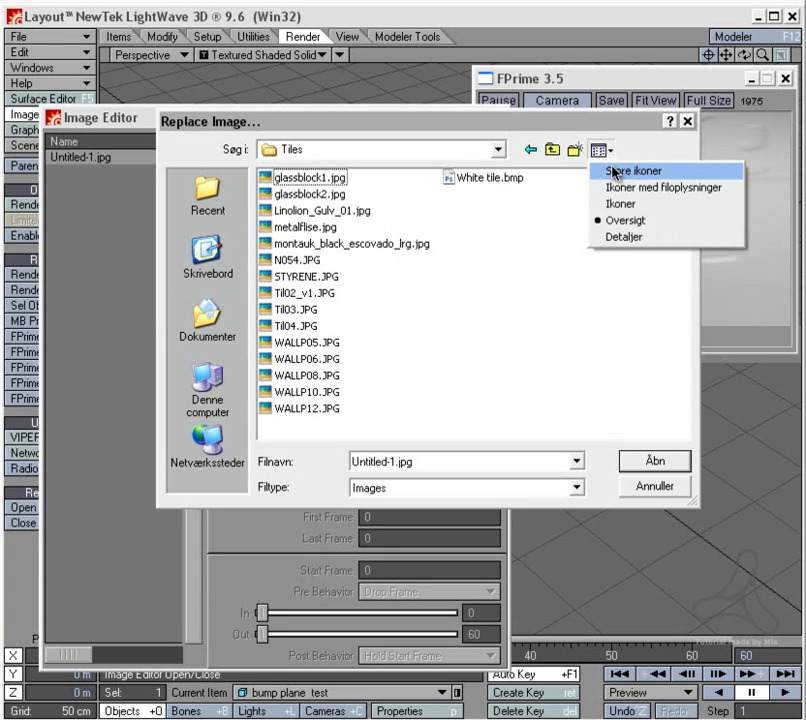
pyautogui.click(612, 171)
pyautogui.moveTo(688, 240); pyautogui.dragTo(688, 313)
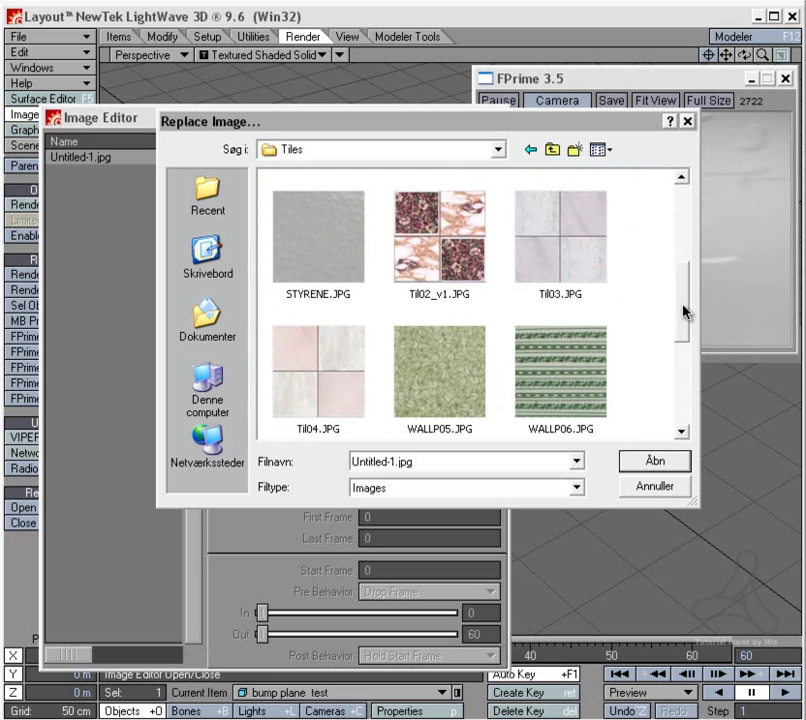
pyautogui.moveTo(686, 313); pyautogui.dragTo(686, 306)
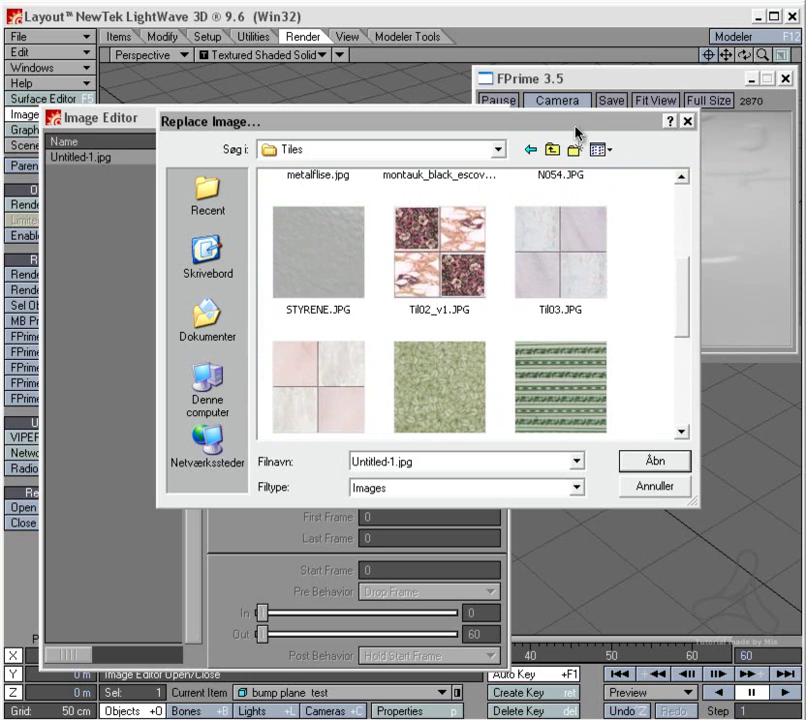
pyautogui.moveTo(553, 126); pyautogui.dragTo(469, 126)
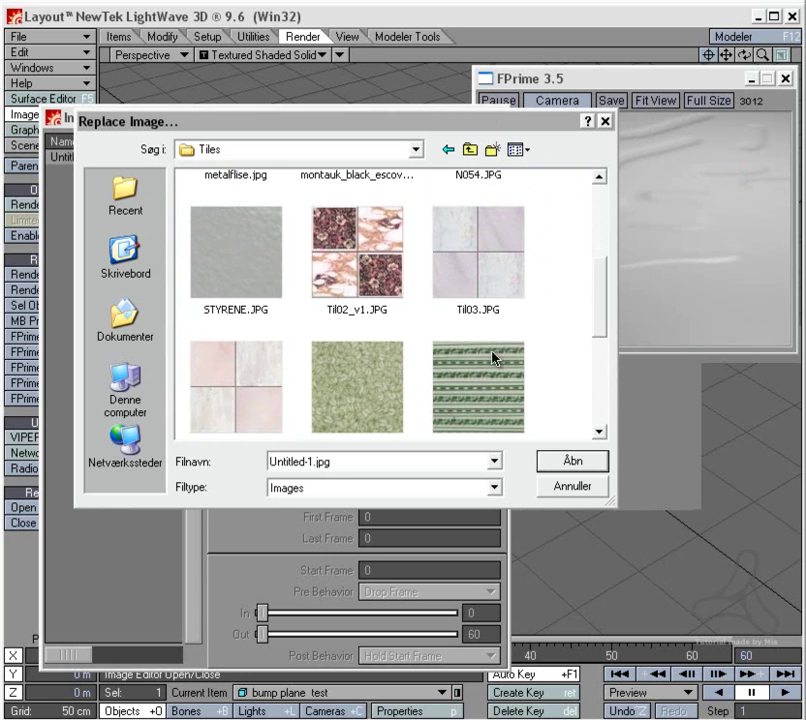
pyautogui.moveTo(604, 300); pyautogui.dragTo(603, 300)
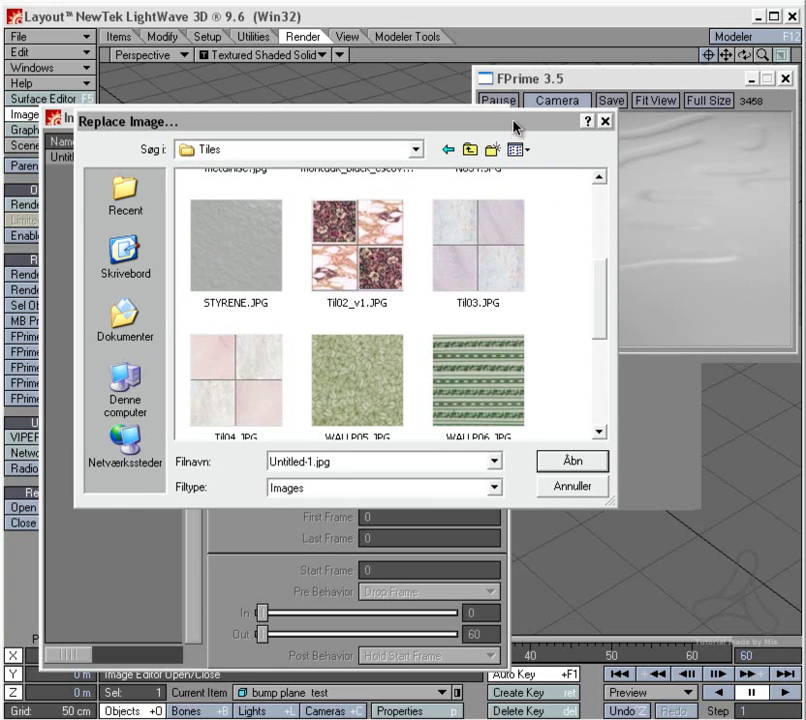
pyautogui.moveTo(513, 126); pyautogui.dragTo(520, 126)
pyautogui.moveTo(608, 275); pyautogui.dragTo(607, 384)
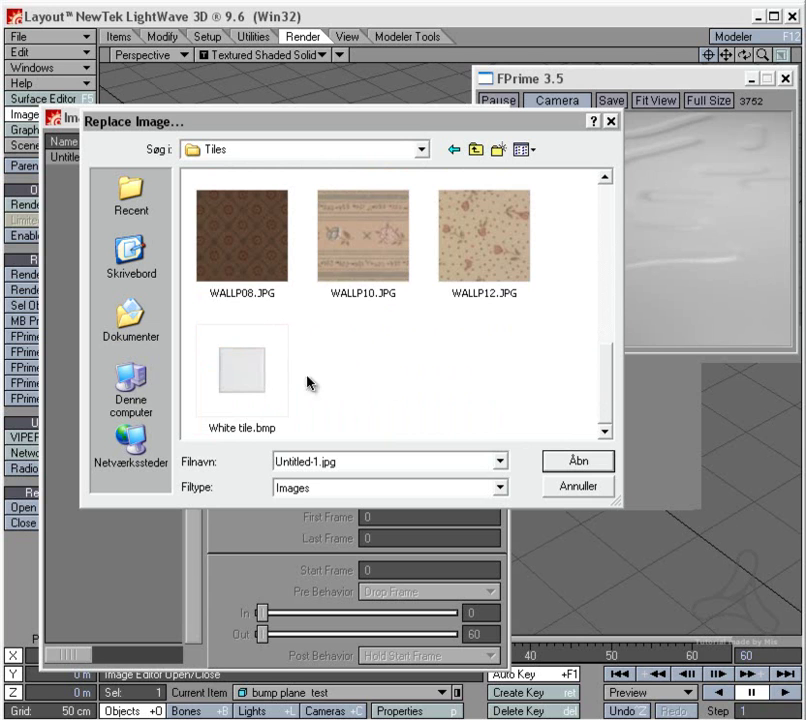
pyautogui.doubleClick(257, 372)
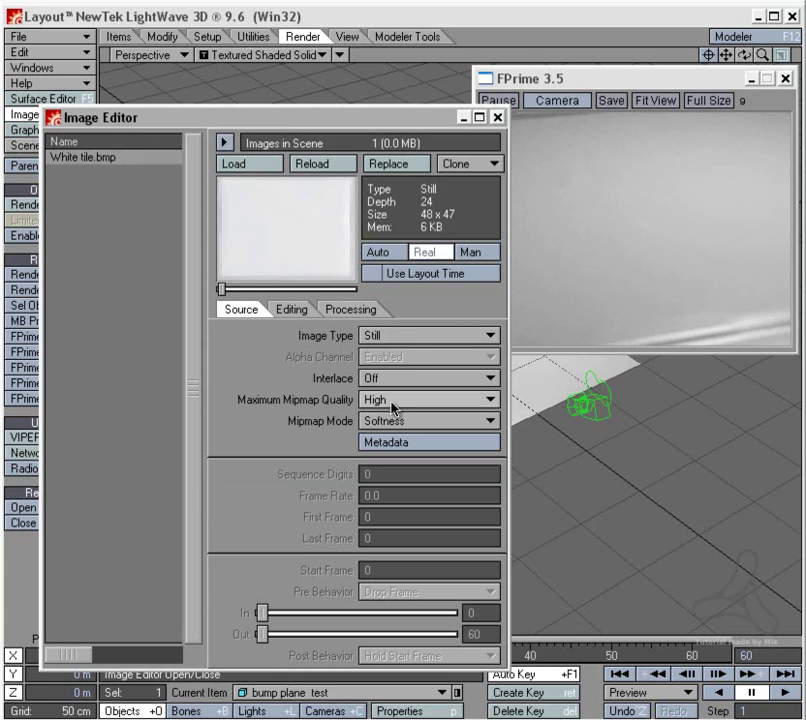
pyautogui.click(497, 118)
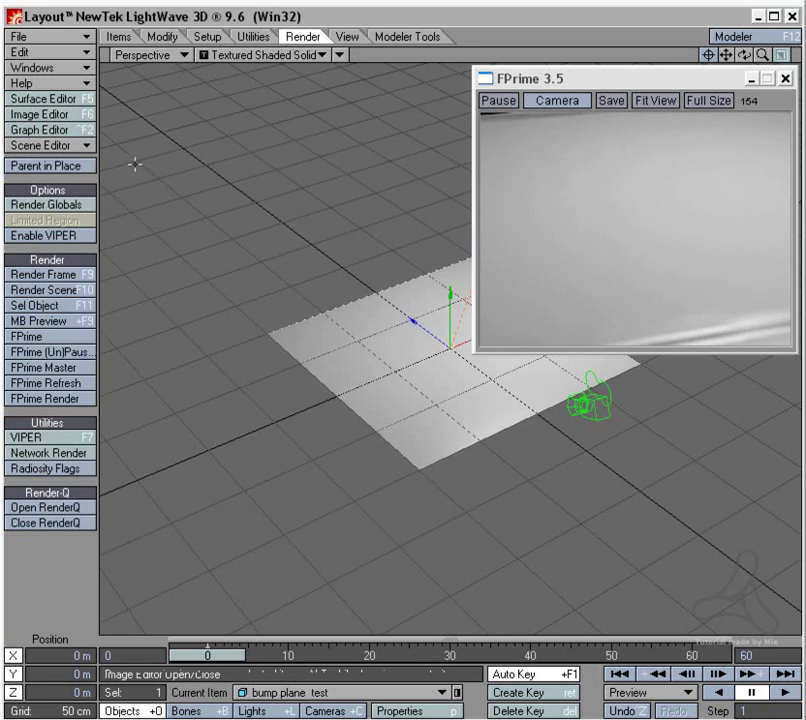
# Scale the White tile bump texture to 20 cm in X and Z, apply it, and close the surface settings
pyautogui.click(42, 98)
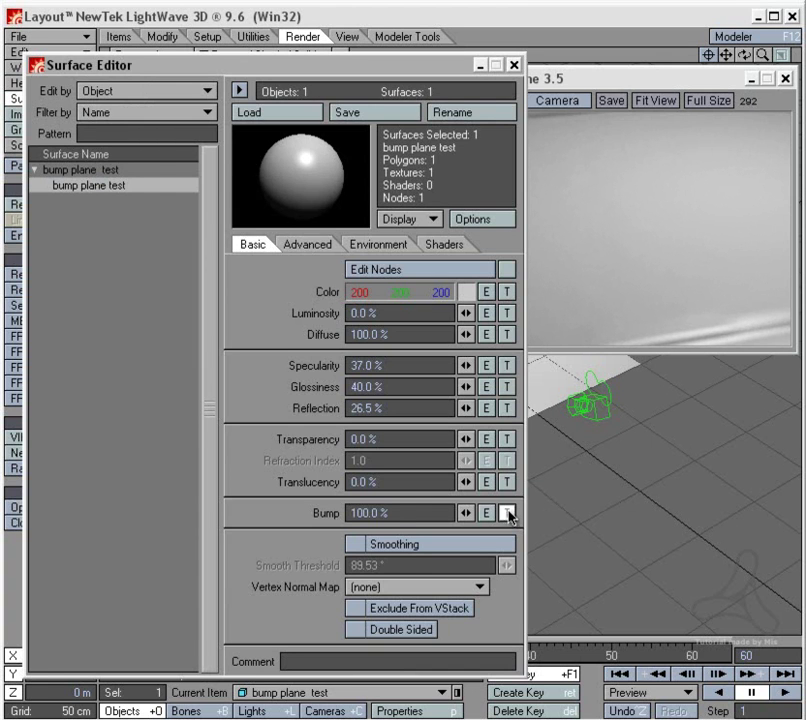
pyautogui.click(507, 512)
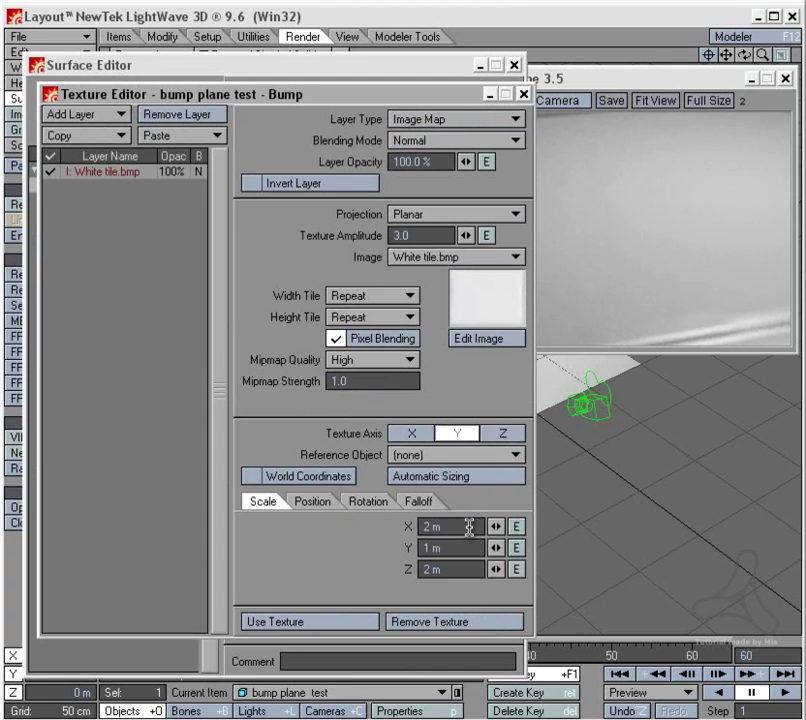
pyautogui.click(469, 527)
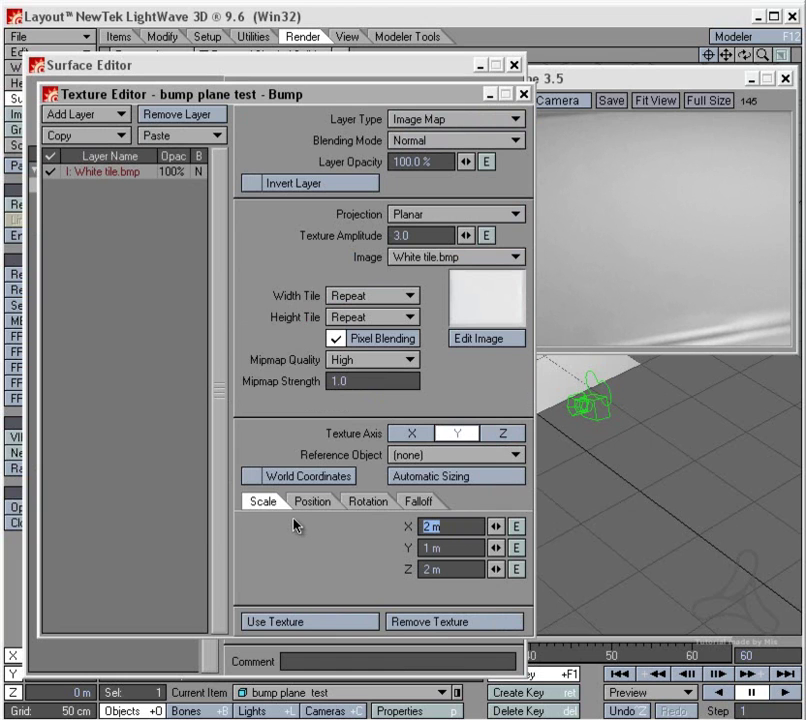
pyautogui.write('20 cm')
pyautogui.press('Tab')
pyautogui.press('Tab')
pyautogui.write('29')
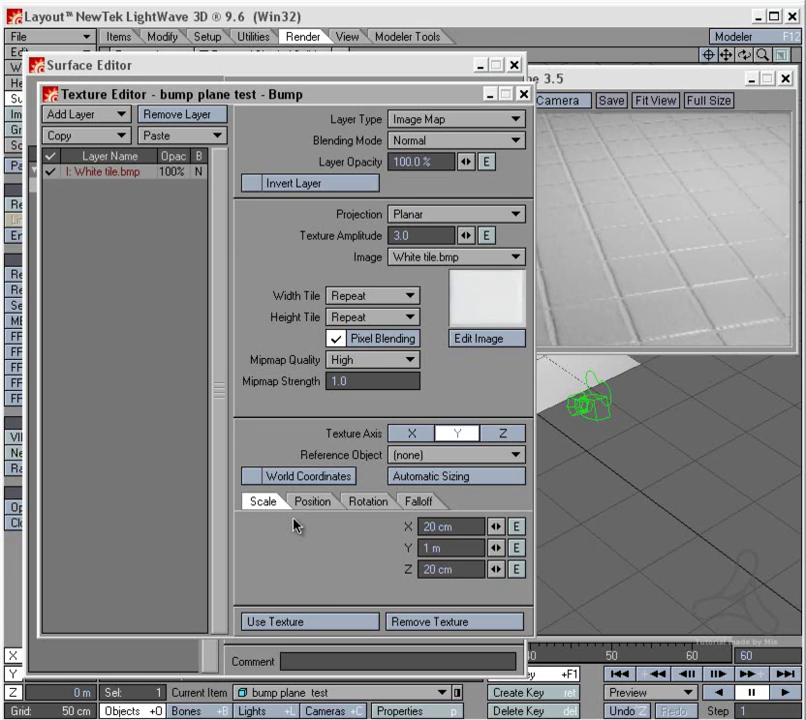
pyautogui.click(364, 622)
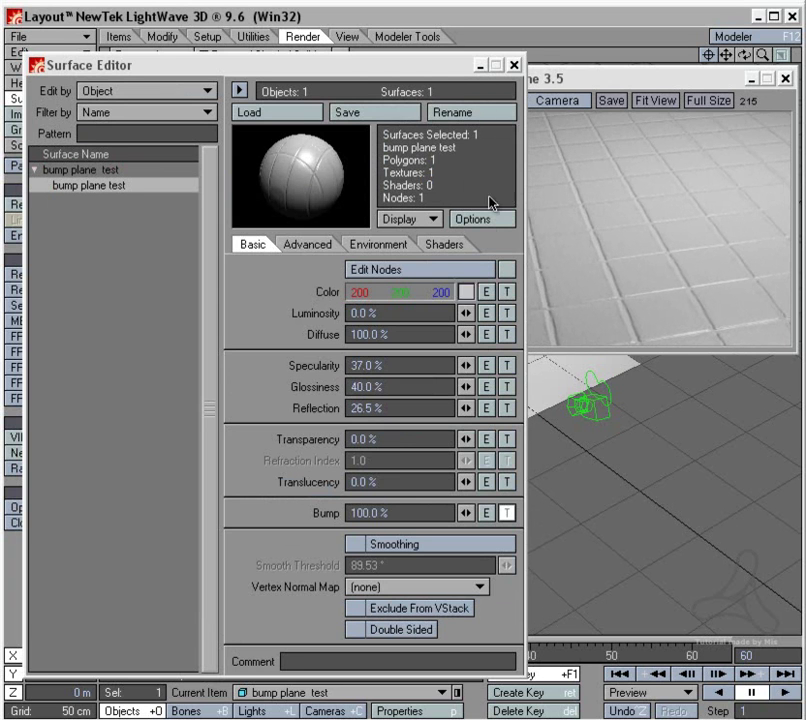
pyautogui.click(515, 65)
# Clear the preview off the area light and move the light low over the tiles, to about X 56 cm, Y 70 cm, Z 69 cm
pyautogui.moveTo(574, 85); pyautogui.dragTo(526, 254)
pyautogui.click(582, 143)
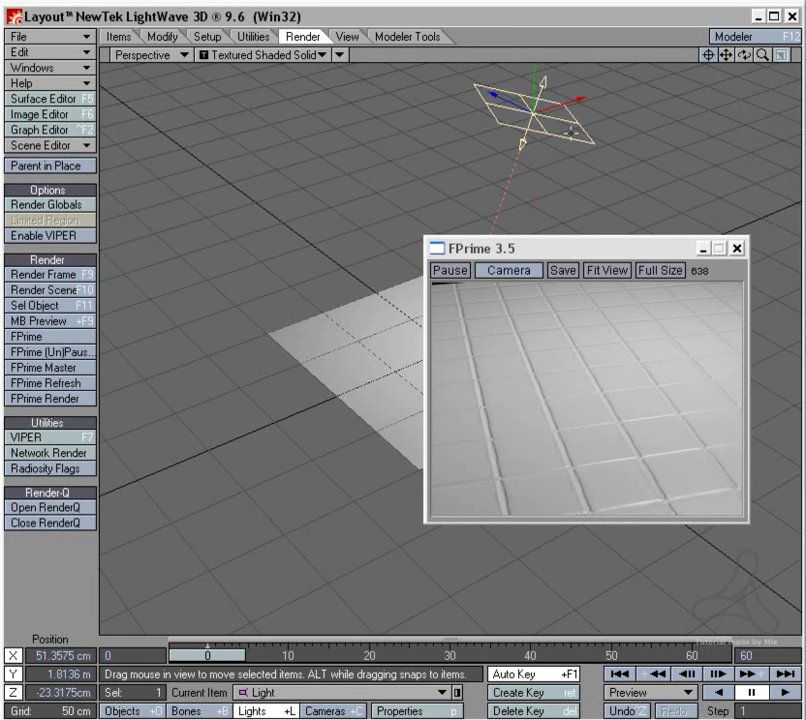
pyautogui.moveTo(630, 131); pyautogui.dragTo(208, 208)
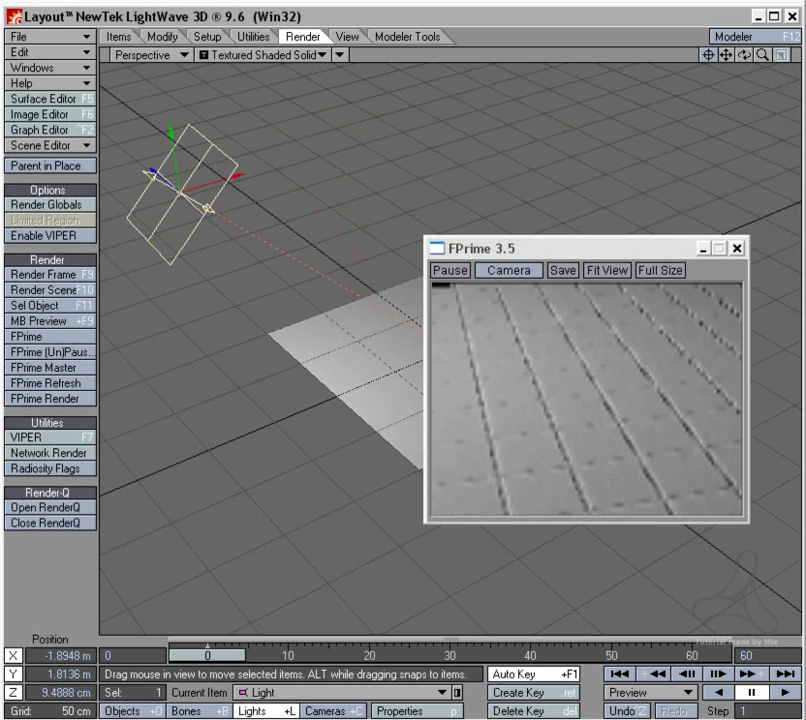
pyautogui.moveTo(432, 182); pyautogui.dragTo(327, 219, button='right')
pyautogui.moveTo(234, 426); pyautogui.dragTo(291, 314)
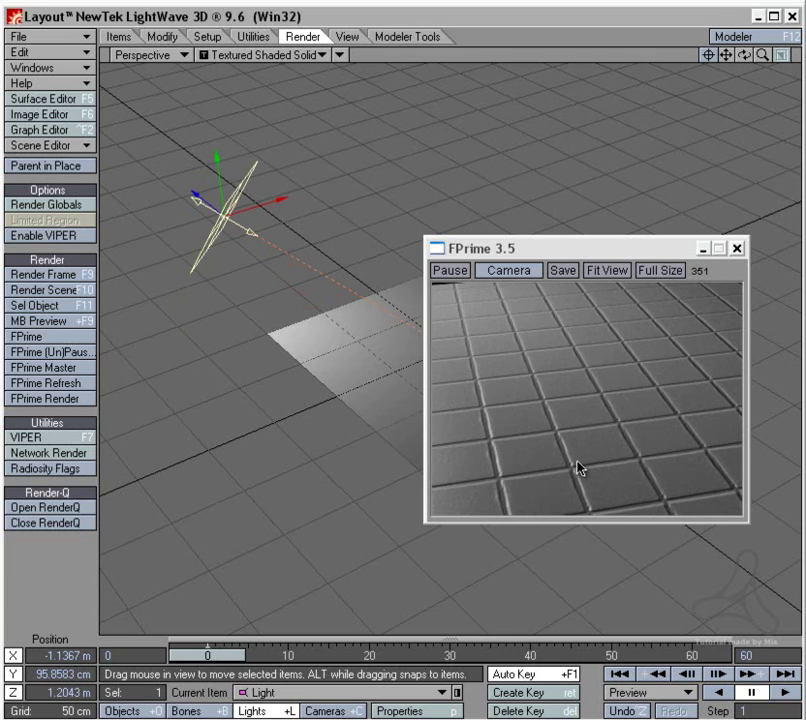
pyautogui.moveTo(180, 220)
pyautogui.mouseDown(button='right')
pyautogui.moveTo(180, 195)
pyautogui.moveTo(180, 255)
pyautogui.moveTo(180, 237)
pyautogui.mouseUp(button='right')
pyautogui.moveTo(180, 237); pyautogui.dragTo(445, 196)
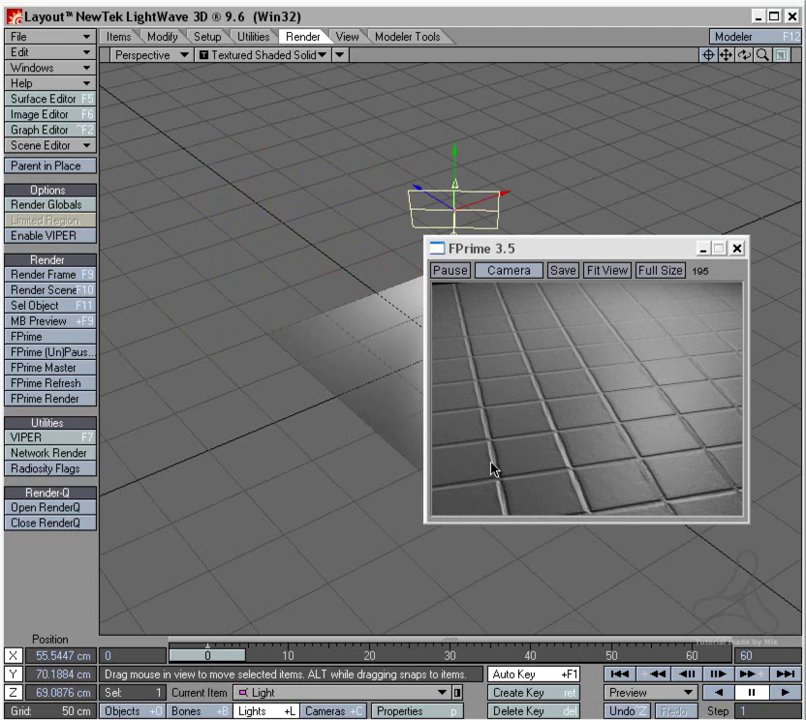
# Move the area light to the far side of the plane, about X -1.6 m, Y 1.0 m, Z -1.0 m
pyautogui.moveTo(398, 152)
pyautogui.mouseDown()
pyautogui.moveTo(553, 137)
pyautogui.moveTo(588, 161)
pyautogui.moveTo(591, 198)
pyautogui.moveTo(558, 218)
pyautogui.moveTo(492, 204)
pyautogui.moveTo(460, 262)
pyautogui.moveTo(460, 293)
pyautogui.moveTo(417, 264)
pyautogui.moveTo(420, 200)
pyautogui.moveTo(398, 155)
pyautogui.mouseUp()
pyautogui.moveTo(263, 126); pyautogui.dragTo(263, 85, button='right')
pyautogui.moveTo(263, 85); pyautogui.dragTo(305, 125)
pyautogui.moveTo(322, 330); pyautogui.dragTo(300, 336)
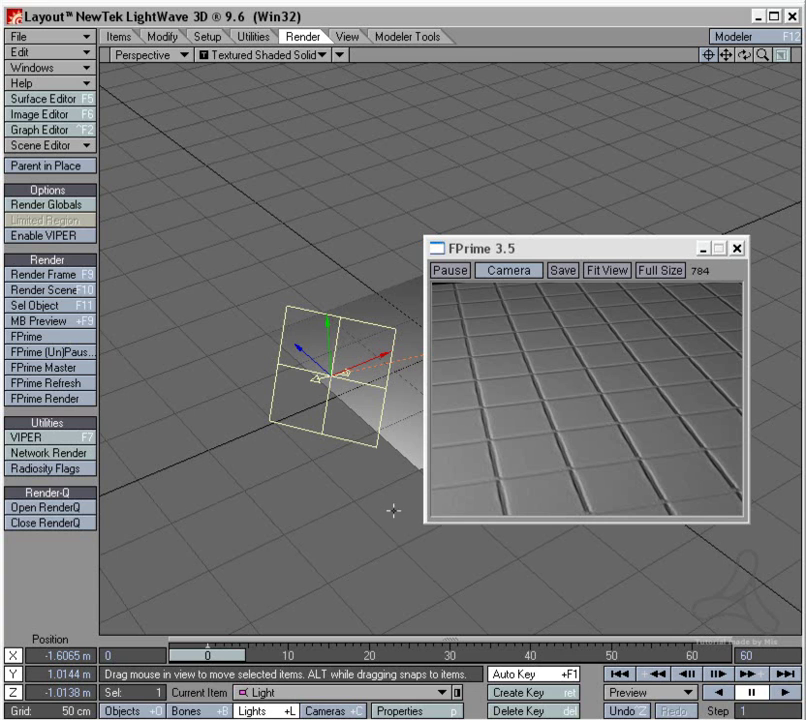
# Reduce the area light's intensity to 0% in its properties and close them
pyautogui.click(405, 711)
pyautogui.moveTo(598, 283); pyautogui.dragTo(600, 155)
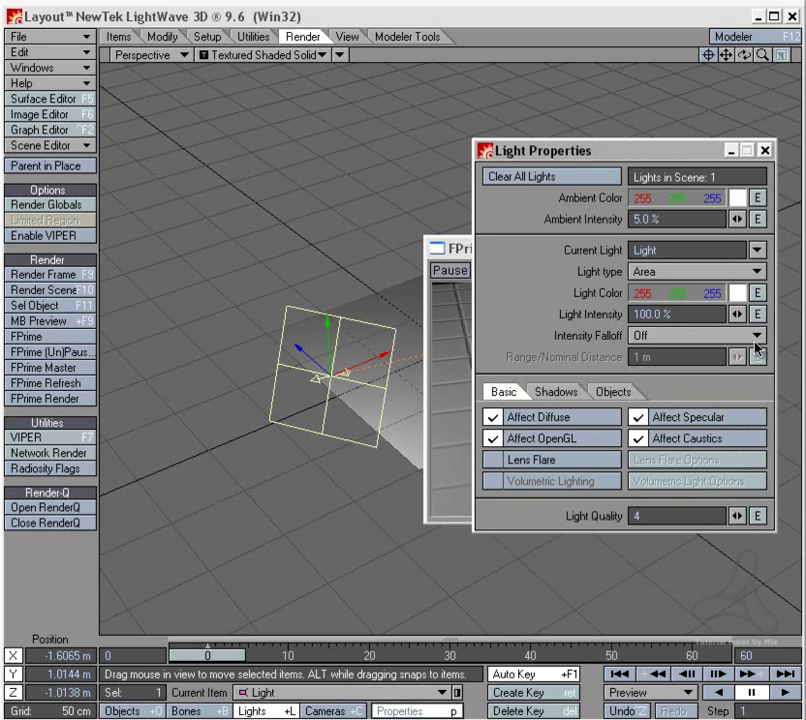
pyautogui.moveTo(736, 314); pyautogui.dragTo(700, 315)
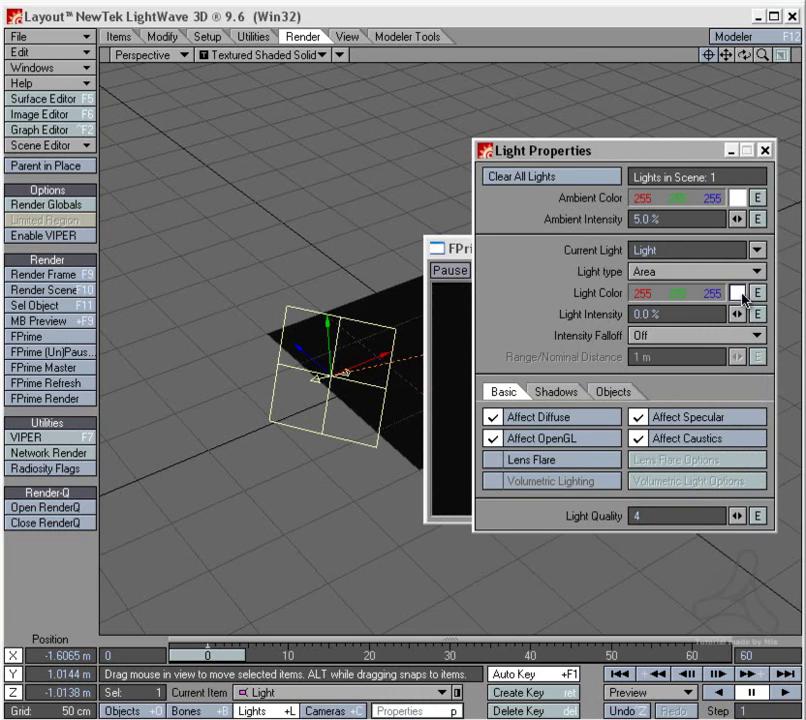
pyautogui.click(765, 152)
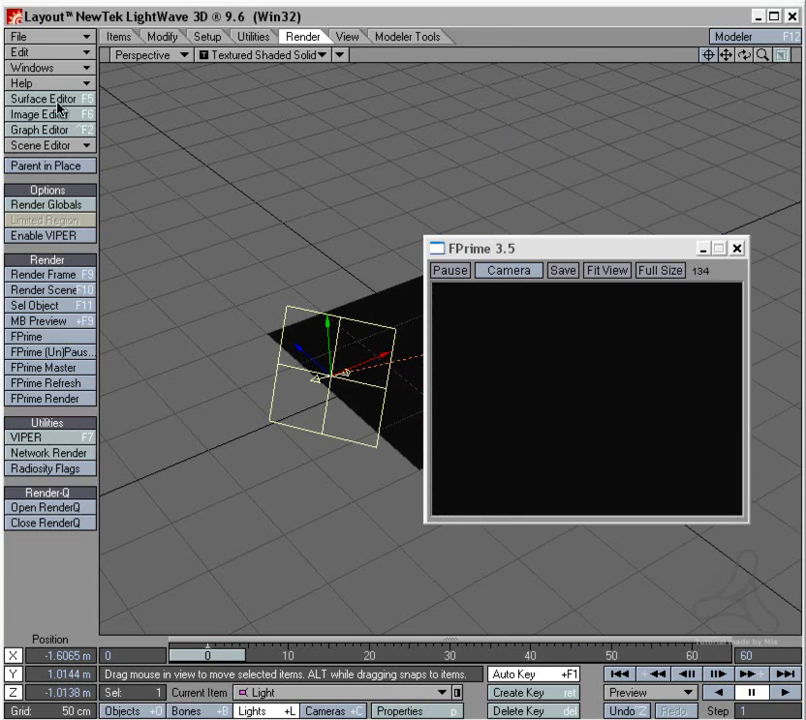
# Set the backdrop color to light gray, RGB 206, 206, 206, and close the effects settings
pyautogui.click(54, 67)
pyautogui.click(49, 126)
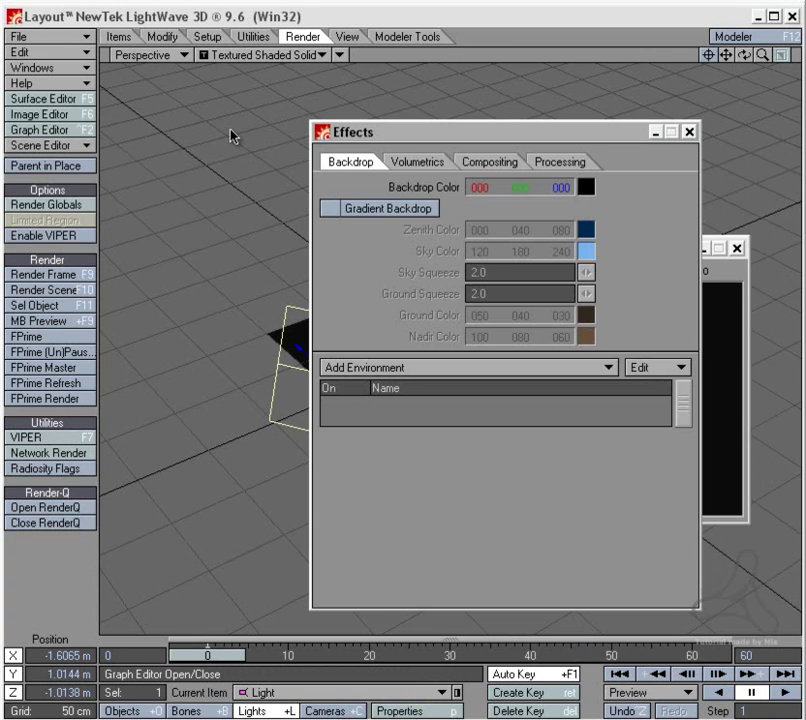
pyautogui.click(590, 186)
pyautogui.moveTo(735, 212)
pyautogui.mouseDown()
pyautogui.moveTo(736, 225)
pyautogui.moveTo(736, 209)
pyautogui.mouseUp()
pyautogui.click(360, 438)
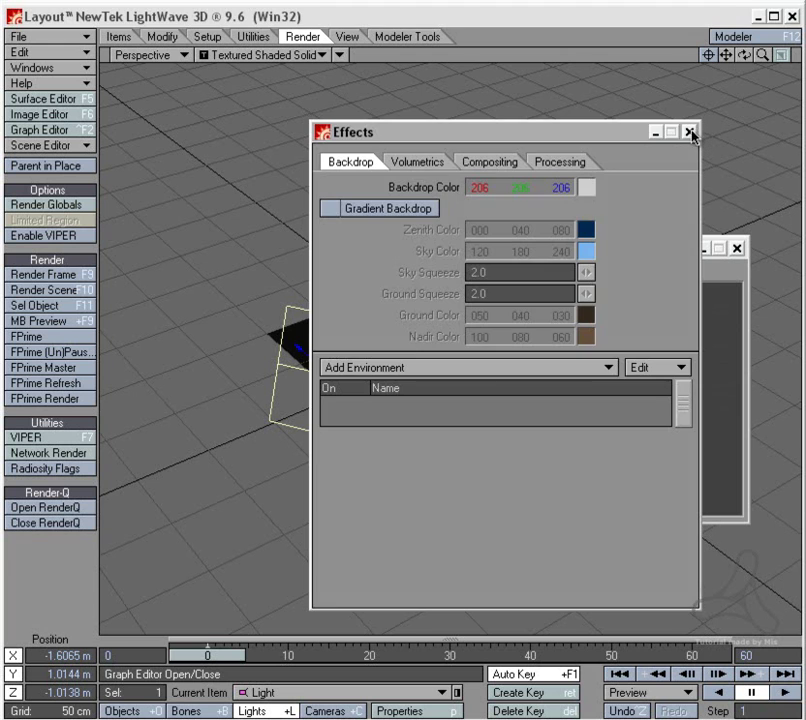
pyautogui.click(689, 131)
# Enable radiosity with the Final Gather type in the global illumination settings, and close the render settings
pyautogui.click(86, 204)
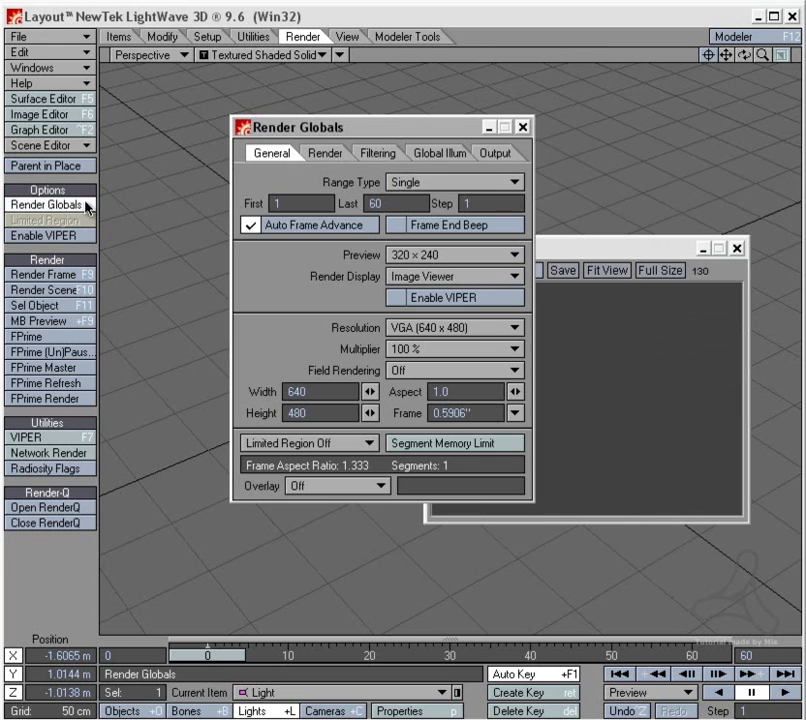
pyautogui.click(442, 155)
pyautogui.moveTo(470, 126); pyautogui.dragTo(397, 68)
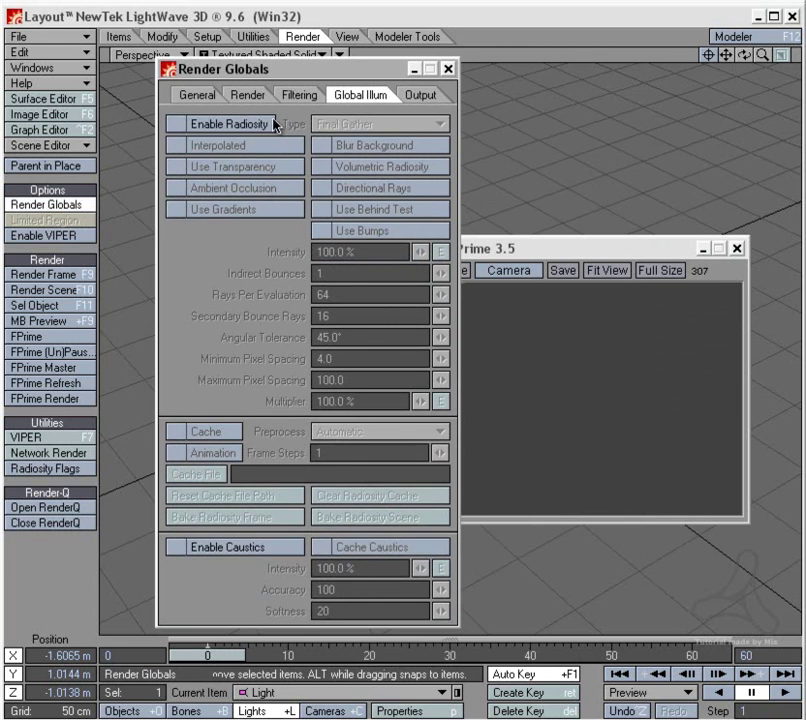
pyautogui.click(248, 124)
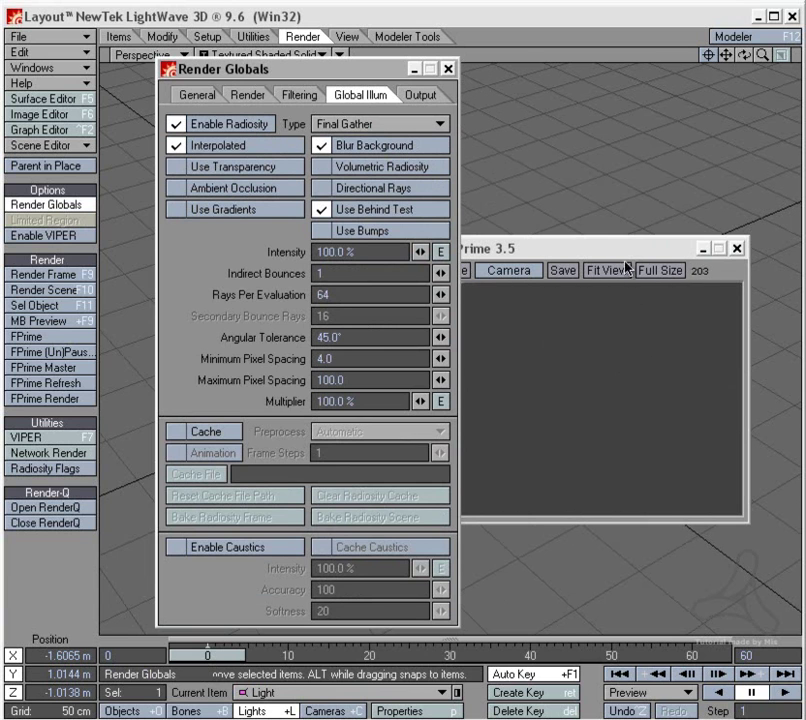
pyautogui.moveTo(620, 254); pyautogui.dragTo(624, 247)
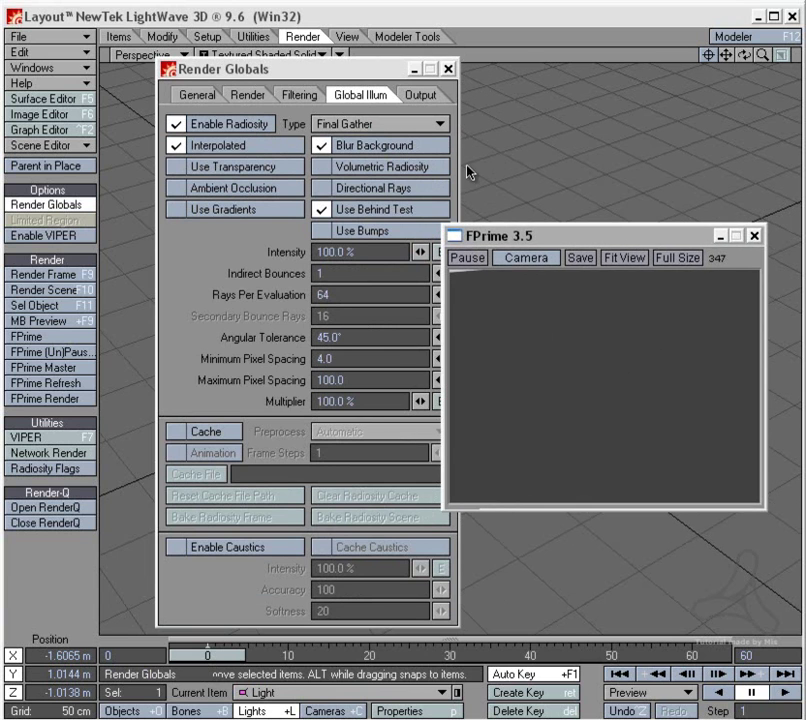
pyautogui.click(449, 69)
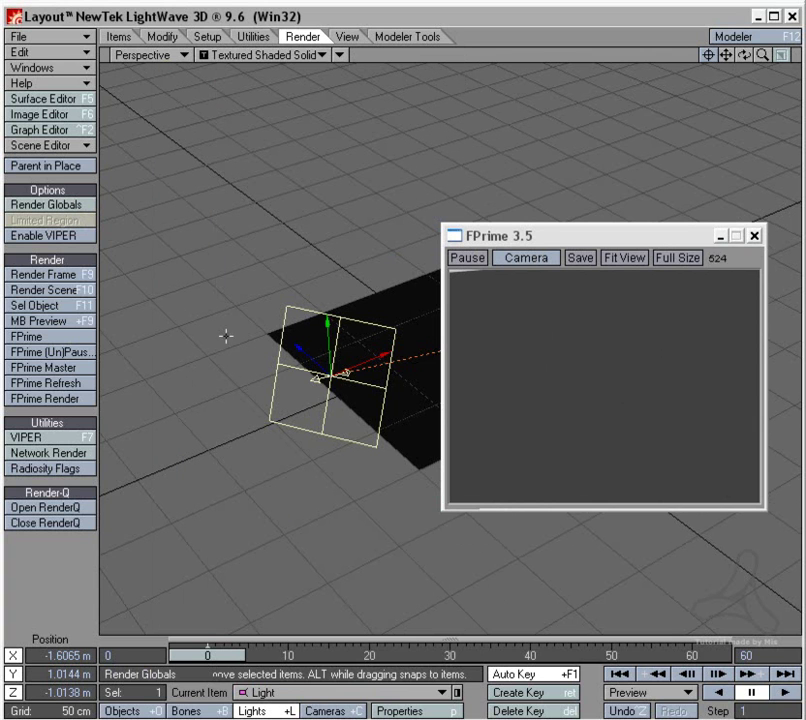
# Turn on Backdrop Radiosity in the FPrime Master settings
pyautogui.click(77, 369)
pyautogui.moveTo(383, 320); pyautogui.dragTo(284, 226)
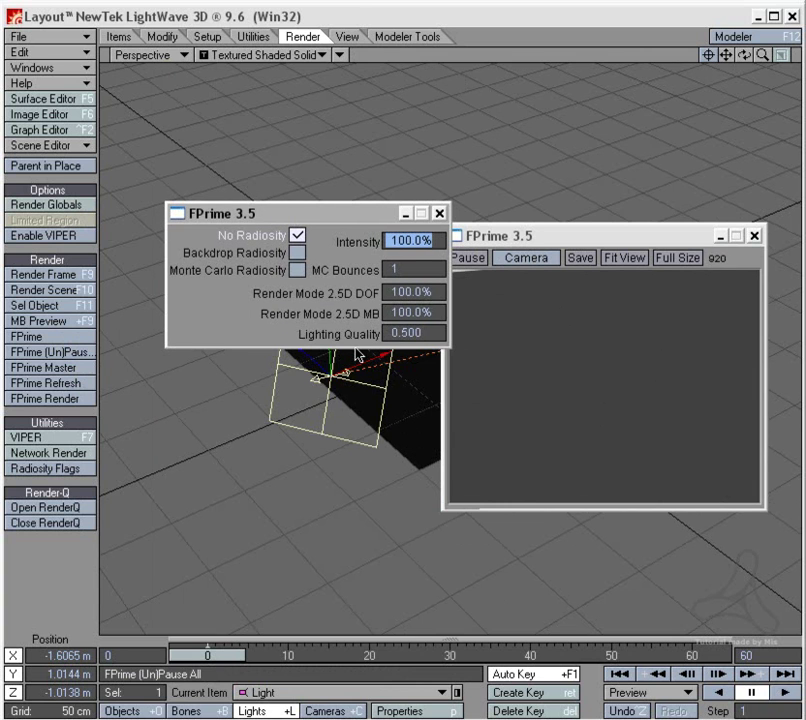
pyautogui.click(298, 253)
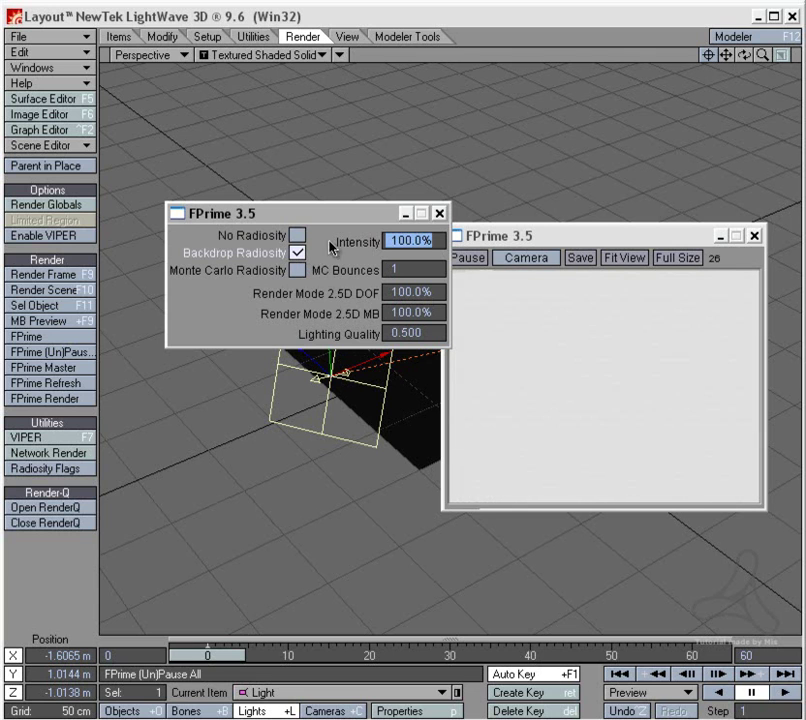
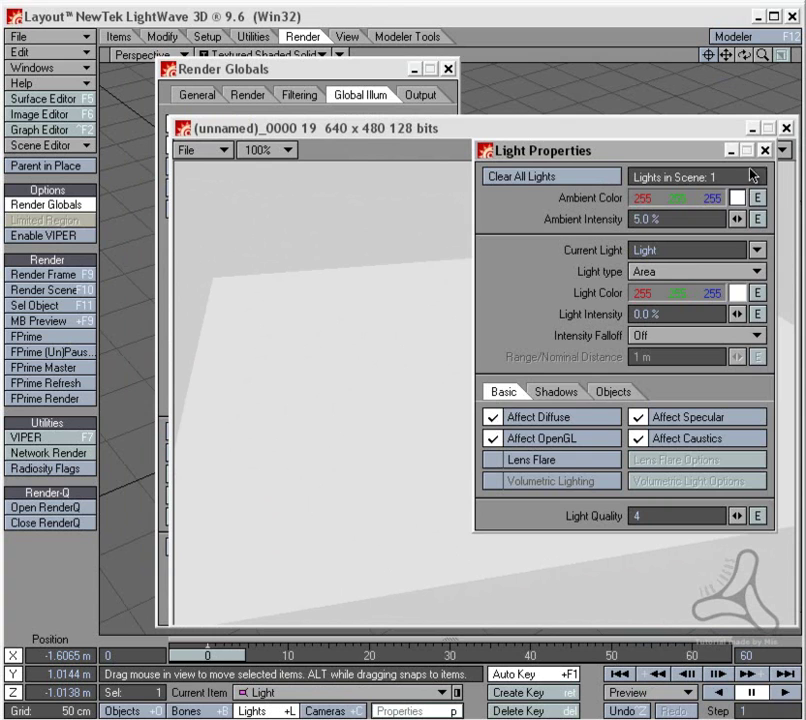
# Close the light properties and lower the radiosity intensity to 80.5% in the global illumination settings
pyautogui.click(764, 150)
pyautogui.click(350, 96)
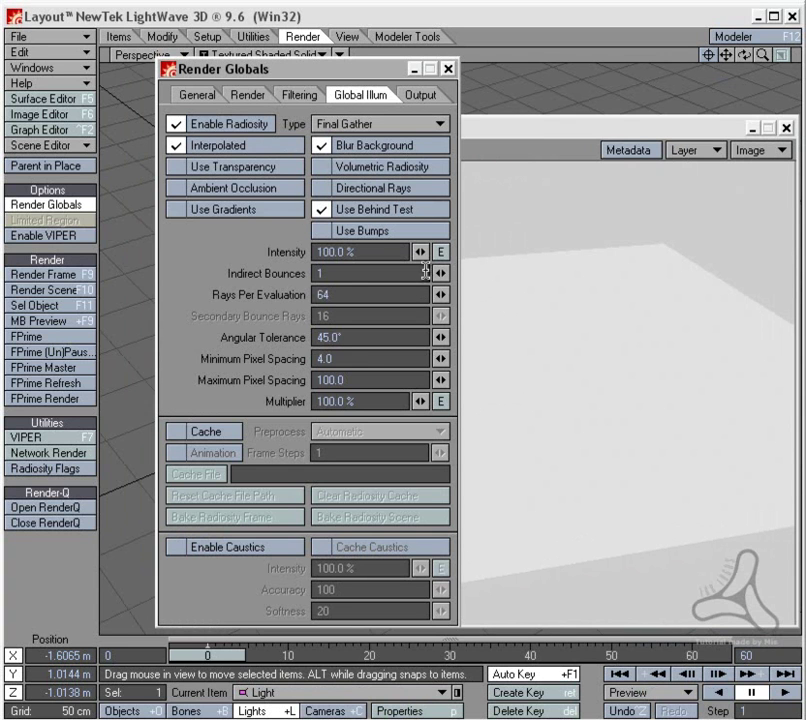
pyautogui.moveTo(420, 252); pyautogui.dragTo(400, 252)
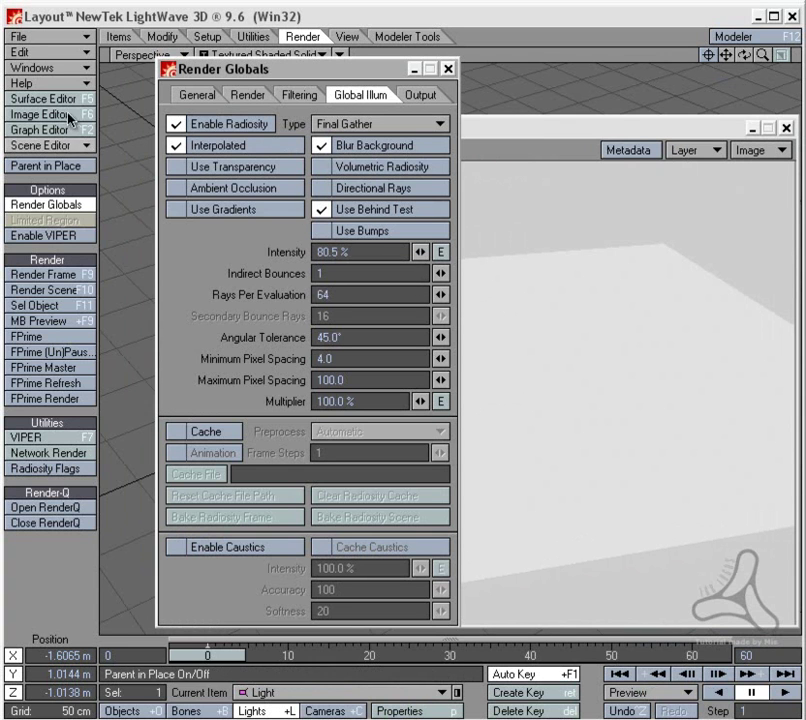
# Darken the backdrop color to RGB 185, 185, 185, toggle the gradient backdrop on and off again, and close the effects settings
pyautogui.click(60, 67)
pyautogui.click(76, 71)
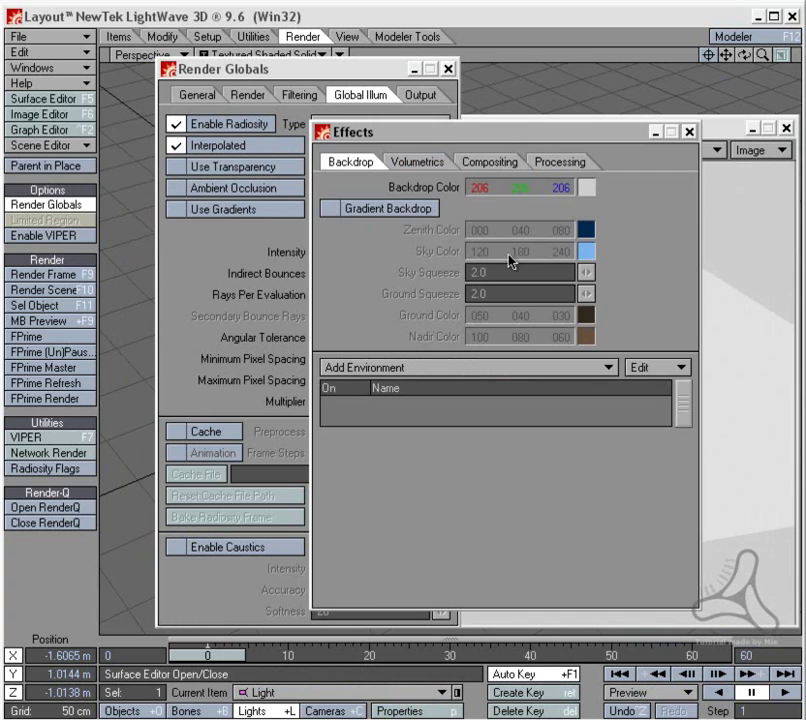
pyautogui.click(591, 190)
pyautogui.moveTo(740, 204); pyautogui.dragTo(740, 224)
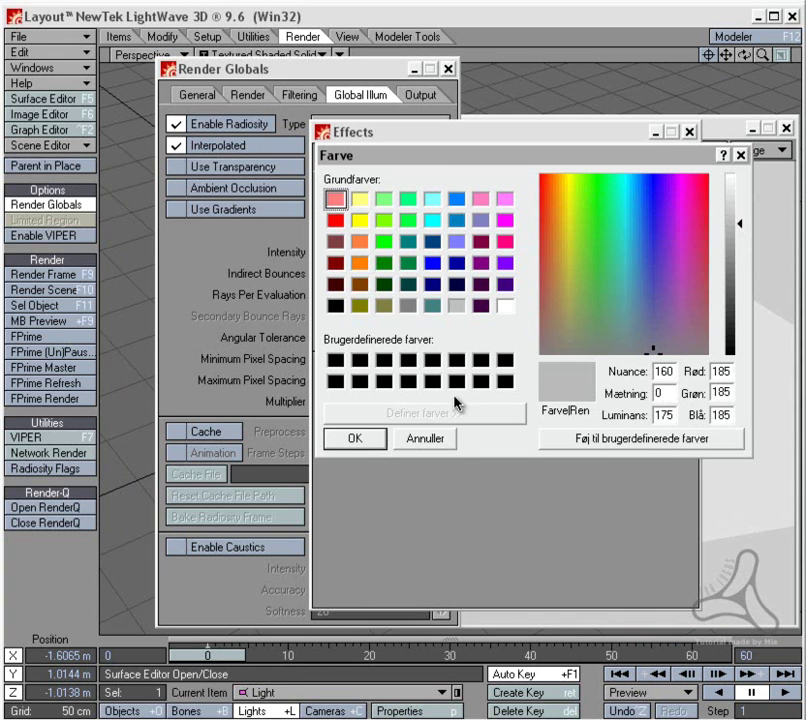
pyautogui.click(366, 438)
pyautogui.click(413, 210)
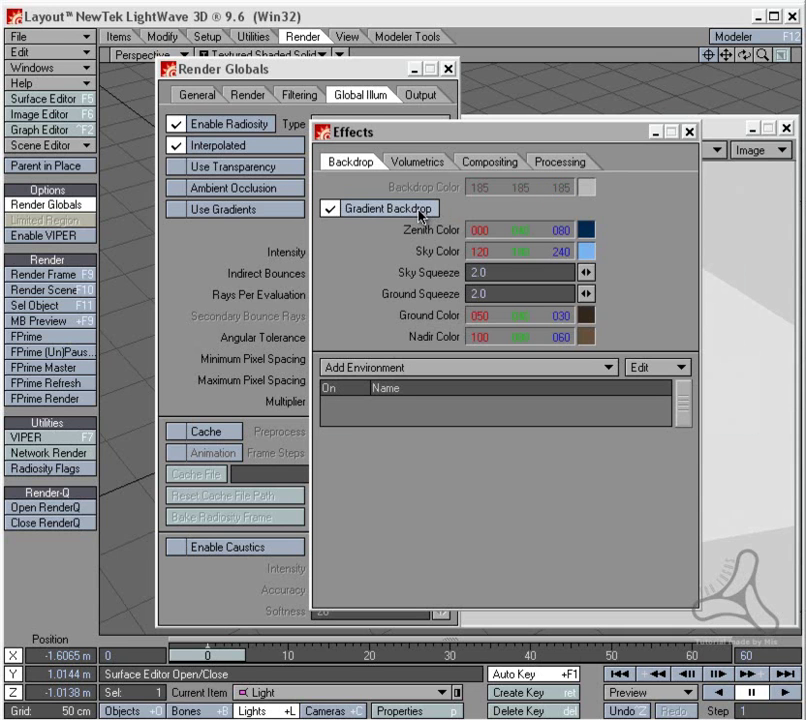
pyautogui.click(420, 211)
pyautogui.click(688, 131)
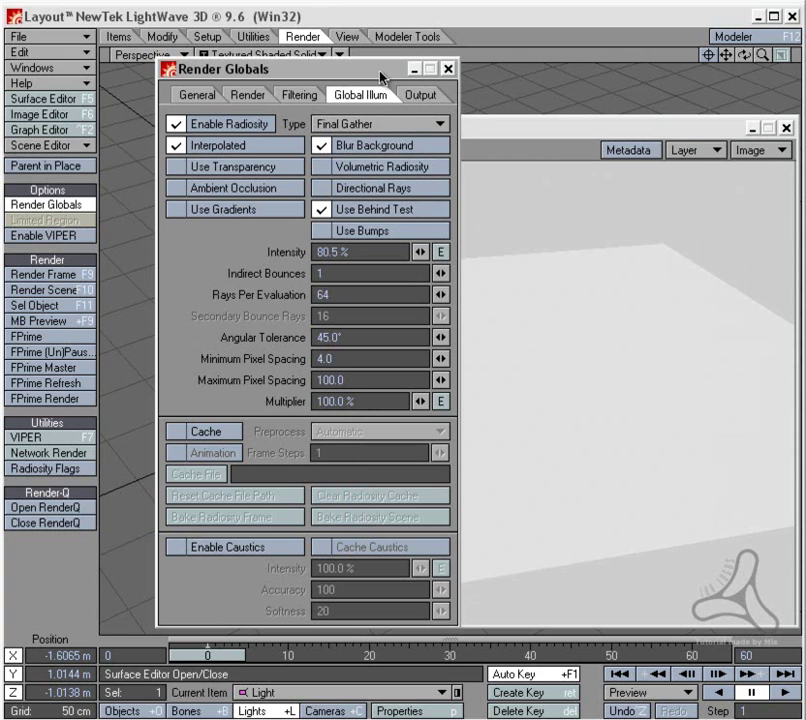
# Enable Raytrace Shadows and Raytrace Reflection in the render settings and close them
pyautogui.moveTo(379, 74); pyautogui.dragTo(288, 112)
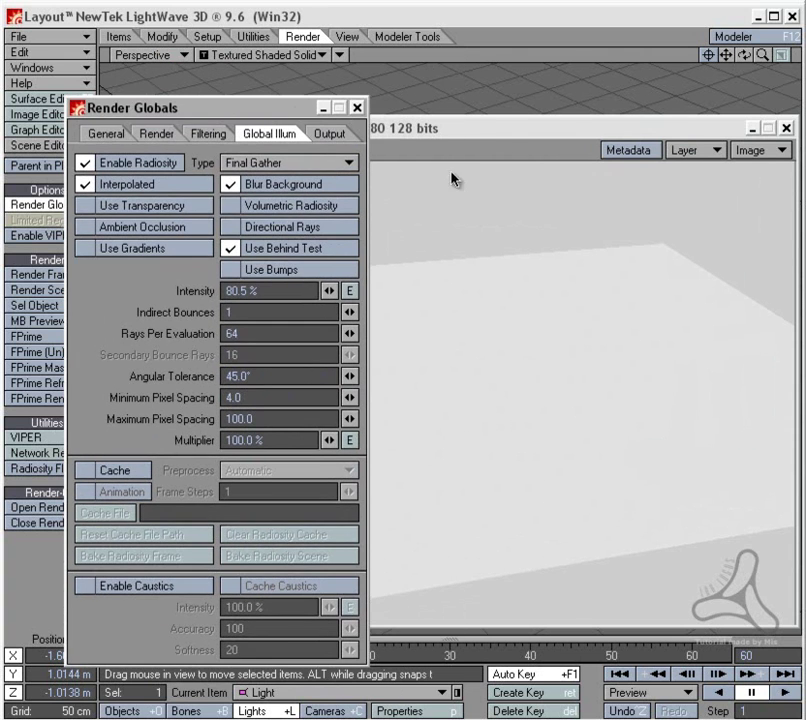
pyautogui.click(157, 133)
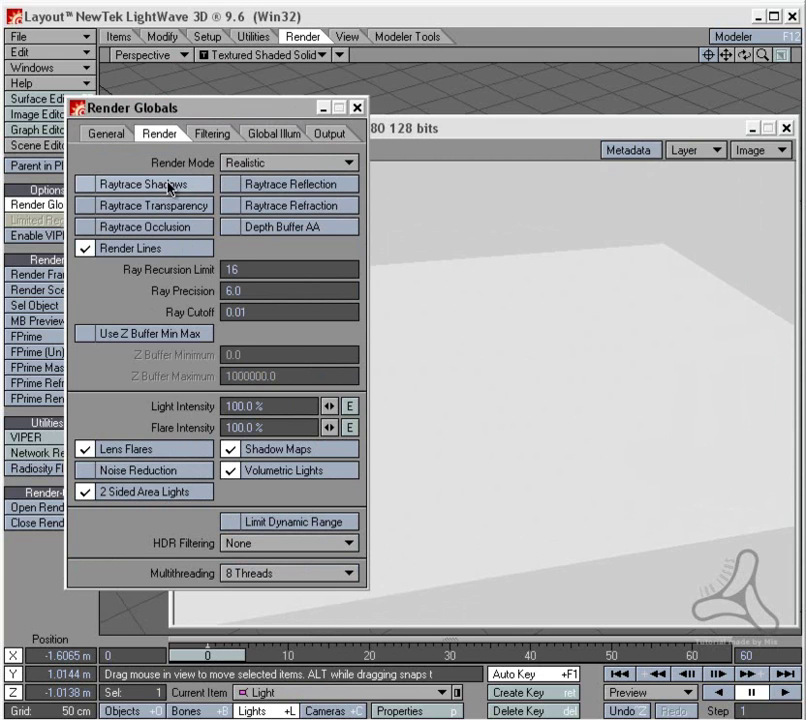
pyautogui.click(180, 186)
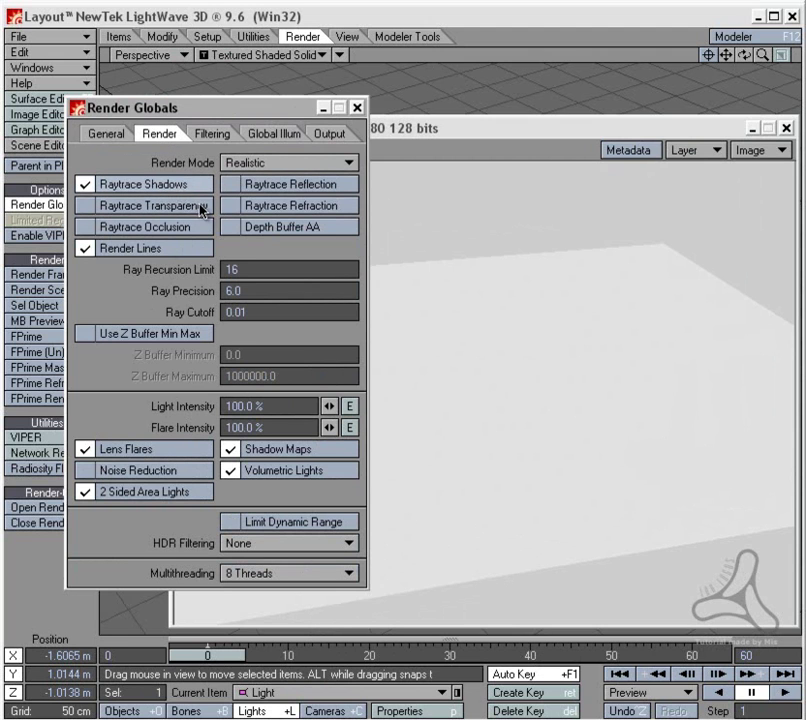
pyautogui.click(280, 185)
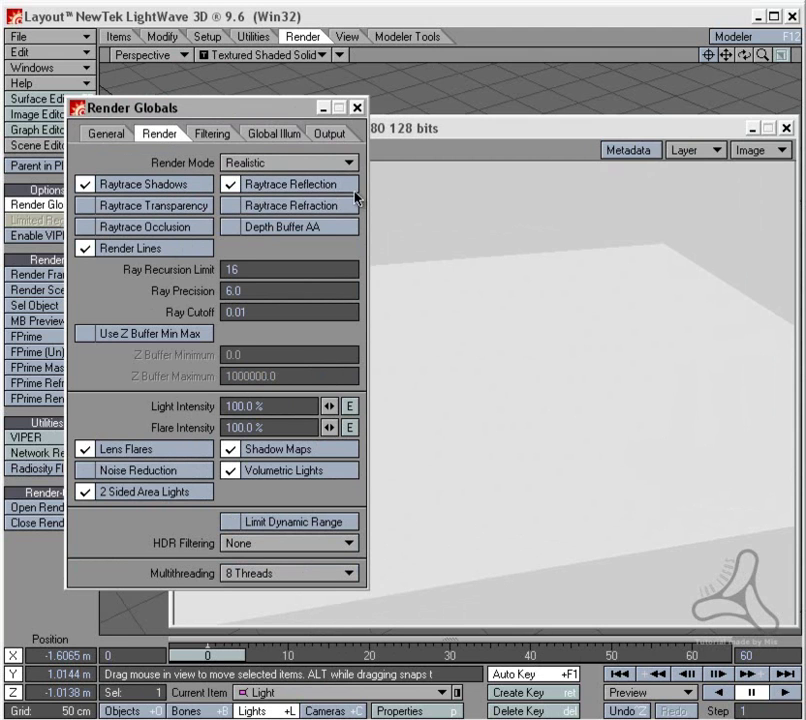
pyautogui.click(356, 107)
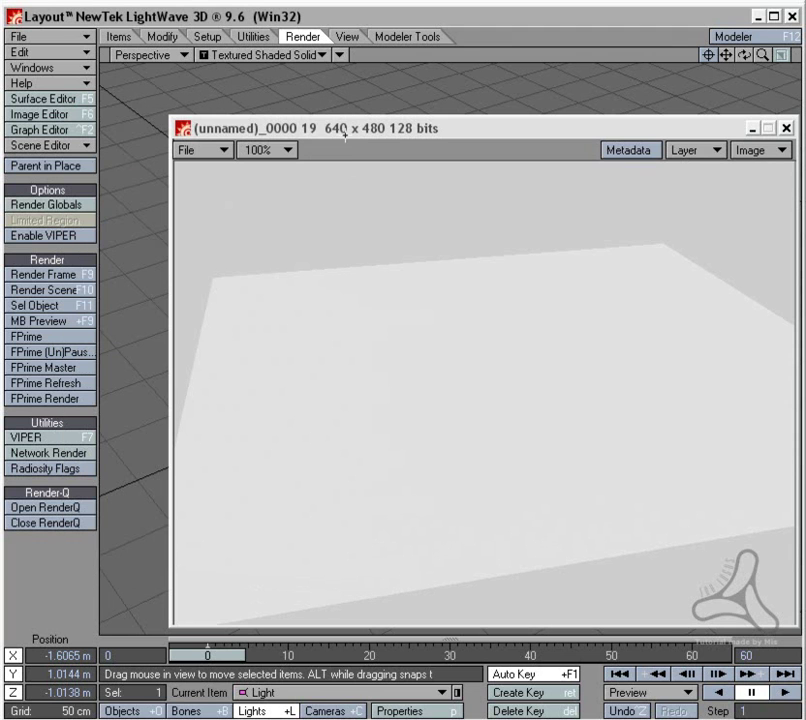
# Render the current frame and dismiss the render status to view the image
pyautogui.click(78, 276)
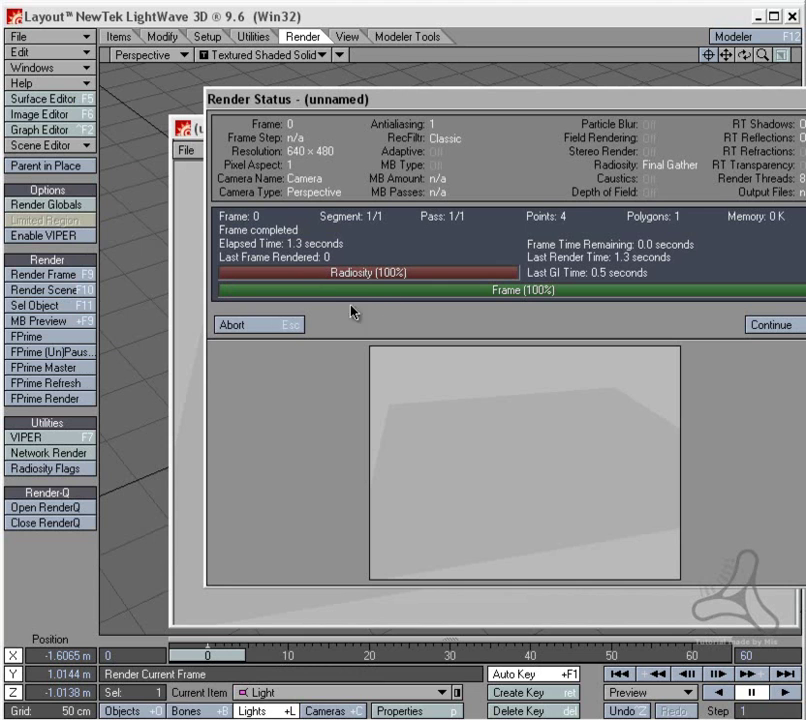
pyautogui.click(266, 326)
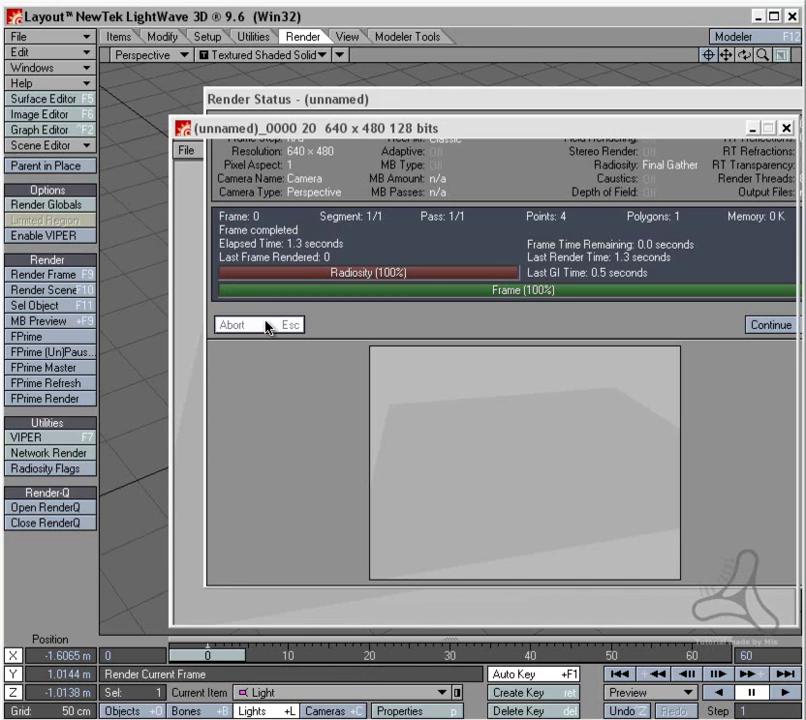
pyautogui.click(84, 70)
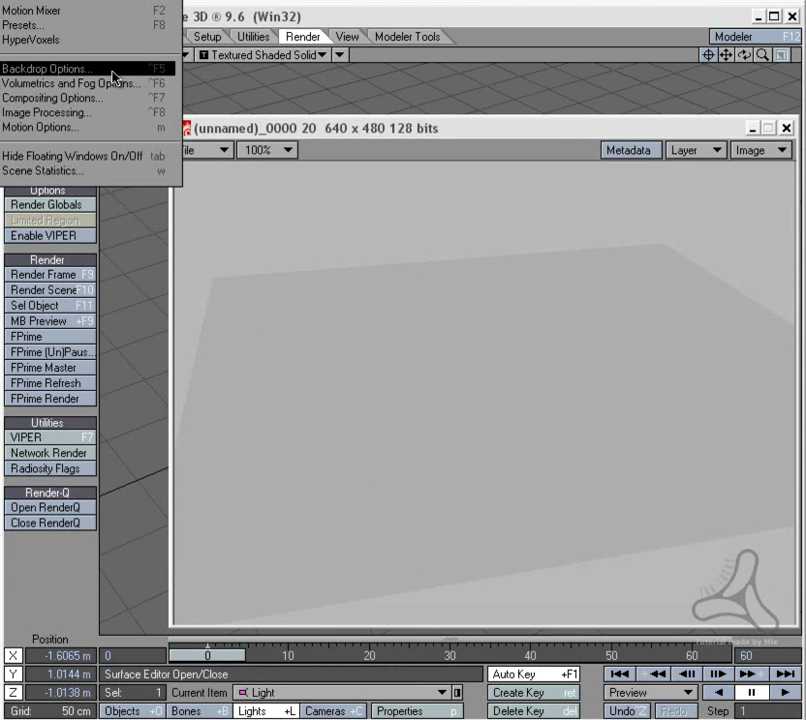
# Enable Use Bumps for radiosity in the global illumination settings
pyautogui.click(75, 204)
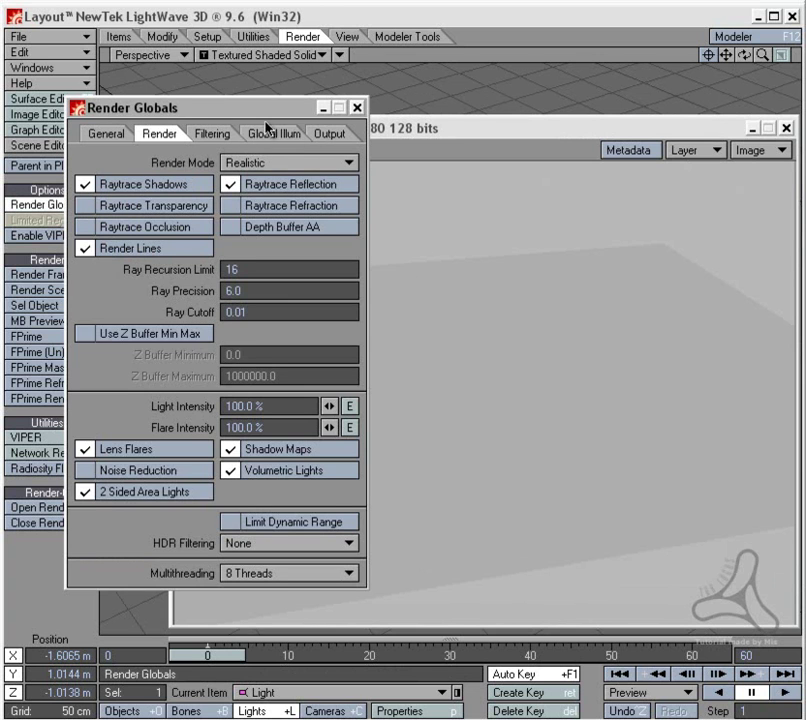
pyautogui.click(272, 134)
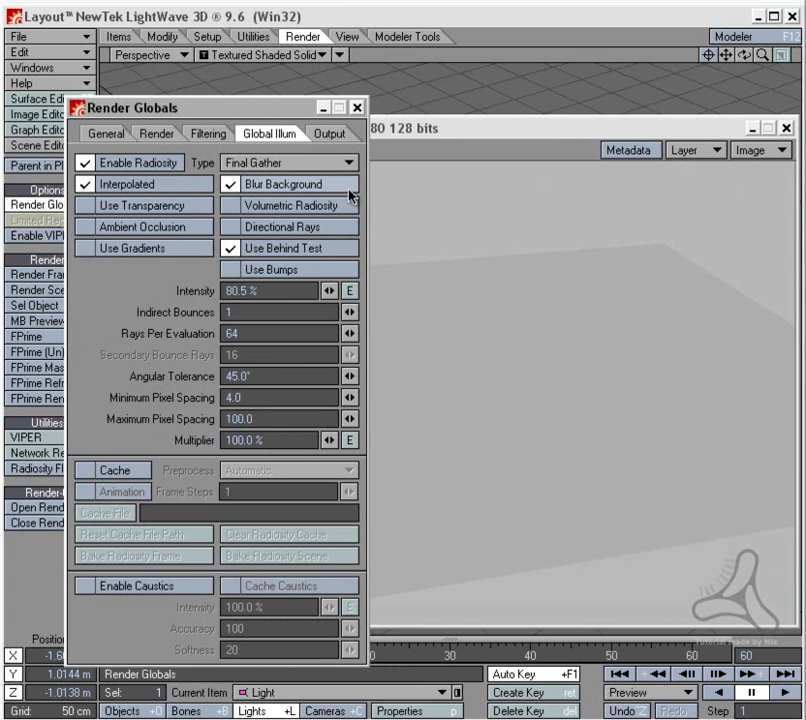
pyautogui.click(258, 271)
pyautogui.moveTo(197, 113); pyautogui.dragTo(243, 92)
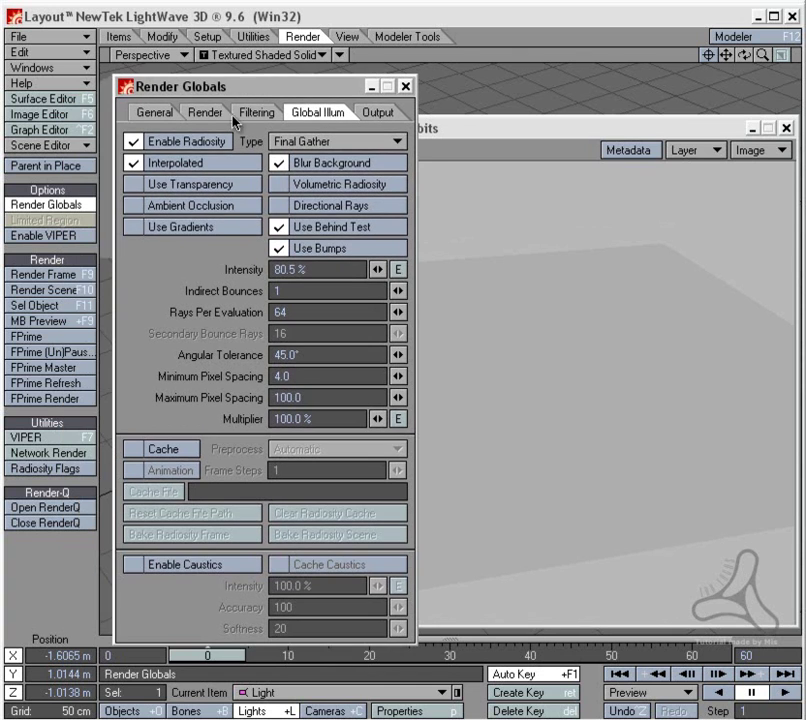
# Render the current frame with radiosity bumps on, and close the rendered image and the render settings
pyautogui.click(73, 282)
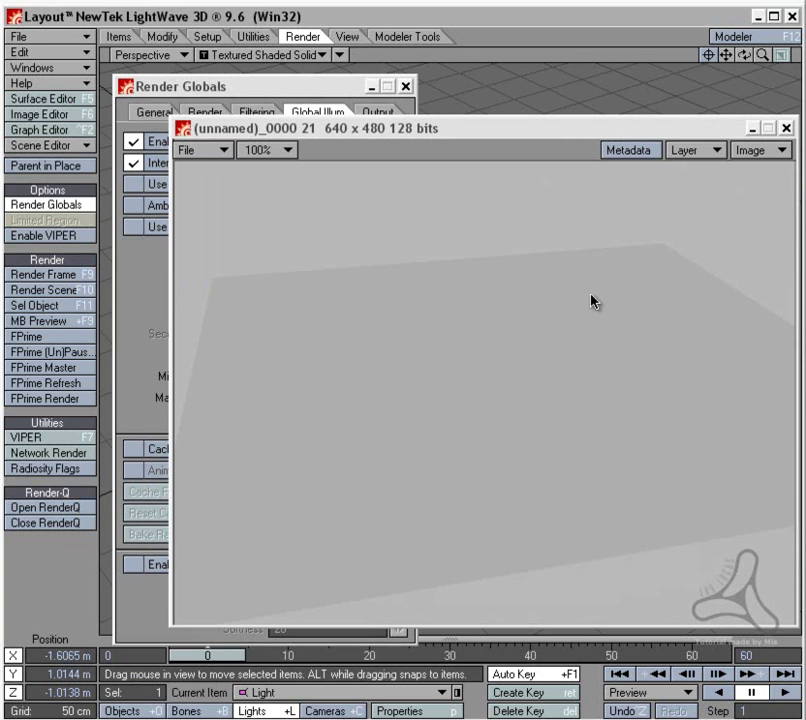
pyautogui.click(787, 128)
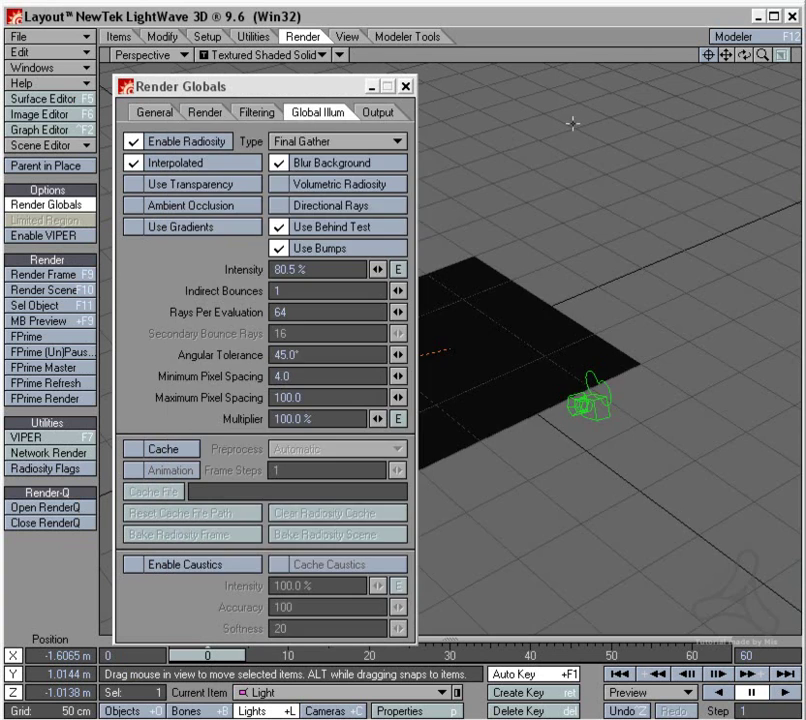
pyautogui.click(405, 87)
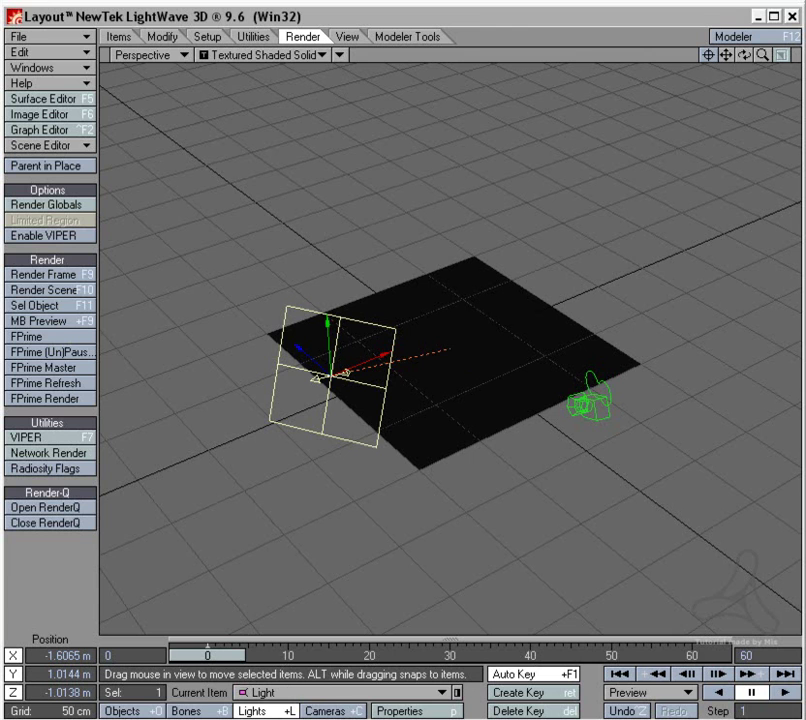
# Make one clone of the bump plane test object
pyautogui.click(491, 285)
pyautogui.hotkey('ctrl', 'c')
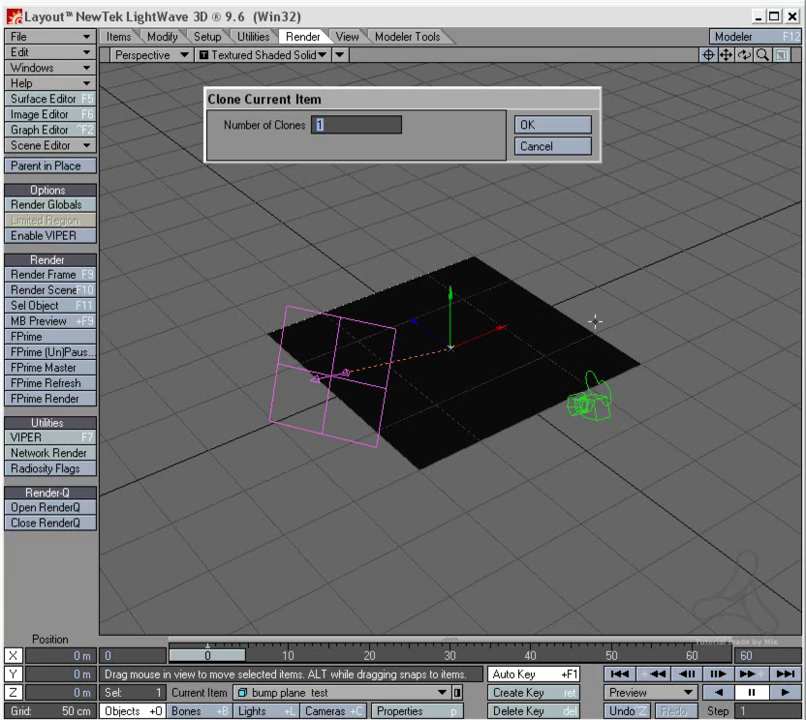
pyautogui.click(553, 129)
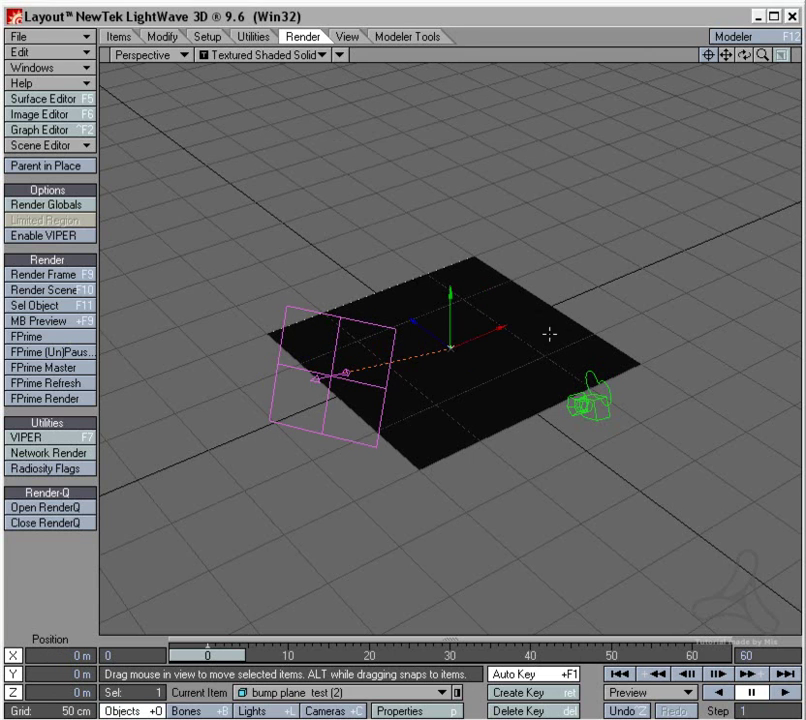
# Bank the cloned plane upright and move it to the floor's far edge at about X 1.2 m, Y 80.5 cm, Z 19 cm
pyautogui.press('y')
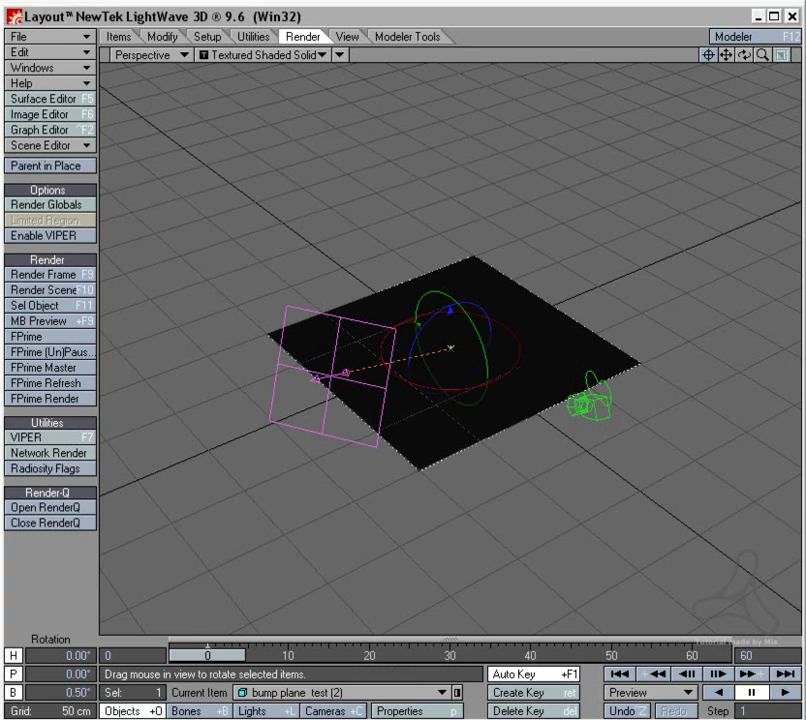
pyautogui.moveTo(479, 308)
pyautogui.mouseDown(button='right')
pyautogui.moveTo(430, 310)
pyautogui.moveTo(603, 310)
pyautogui.mouseUp(button='right')
pyautogui.press('t')
pyautogui.moveTo(567, 374); pyautogui.dragTo(672, 312)
pyautogui.moveTo(672, 312); pyautogui.dragTo(670, 250, button='right')
pyautogui.moveTo(670, 250); pyautogui.dragTo(635, 265)
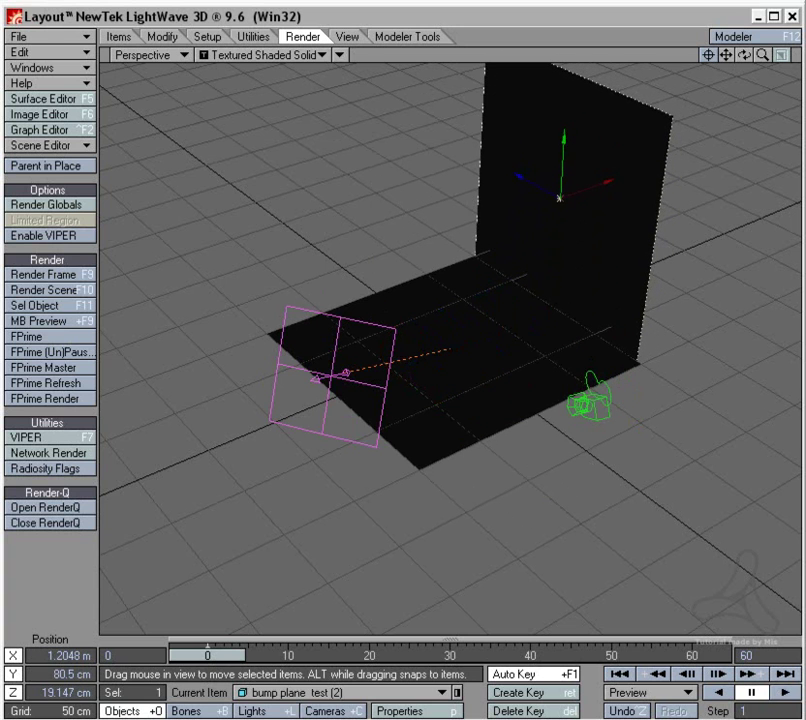
# Clone the upright plane once, turn it to form the adjoining wall, and place it at about X 14 cm, Y 80.5 cm, Z 1.1 m
pyautogui.hotkey('ctrl', 'c')
pyautogui.click(534, 124)
pyautogui.press('y')
pyautogui.moveTo(581, 173)
pyautogui.mouseDown()
pyautogui.moveTo(330, 163)
pyautogui.moveTo(390, 150)
pyautogui.moveTo(330, 148)
pyautogui.mouseUp()
pyautogui.press('t')
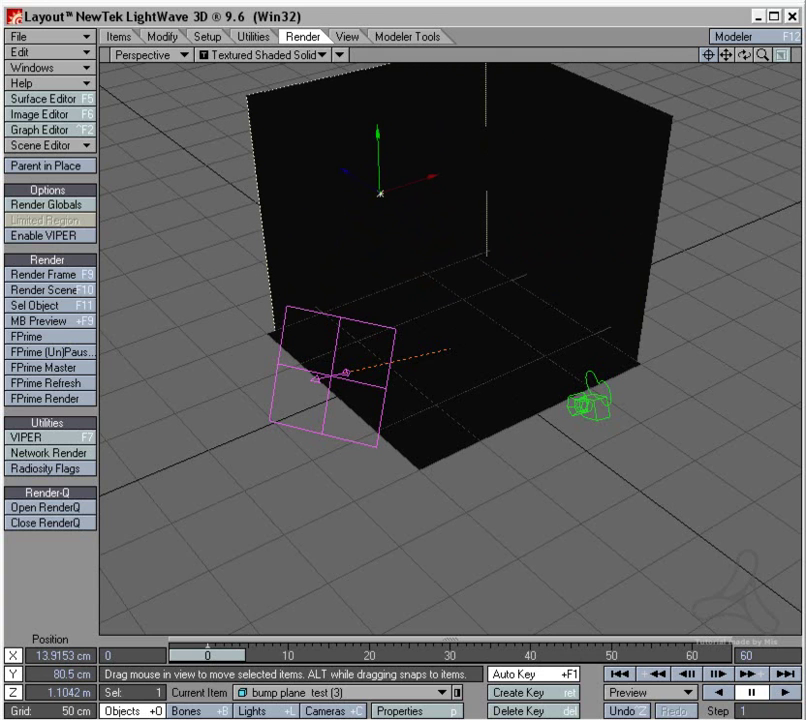
# Render the current frame of the floor with both walls and dismiss the render status to view the image
pyautogui.click(45, 275)
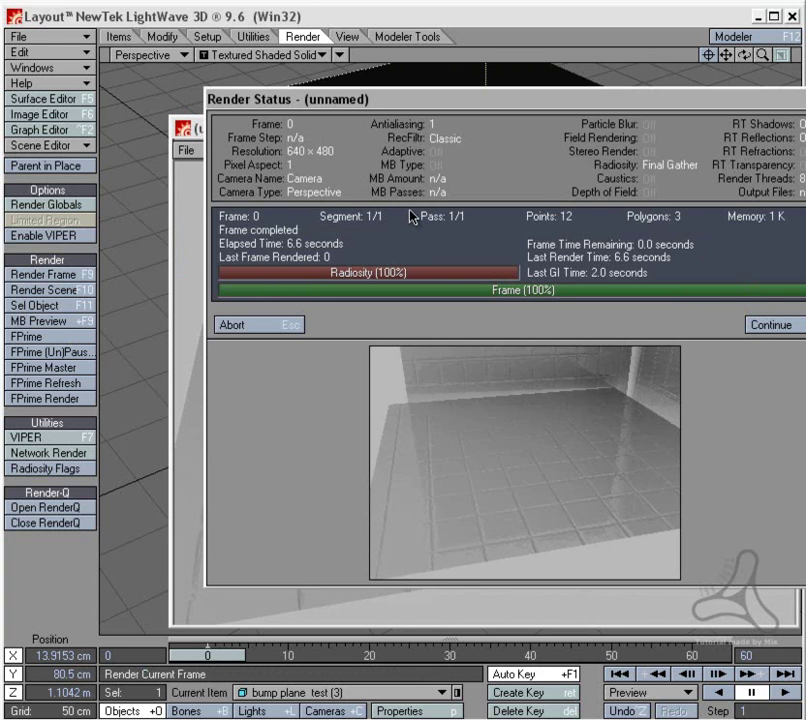
pyautogui.click(271, 329)
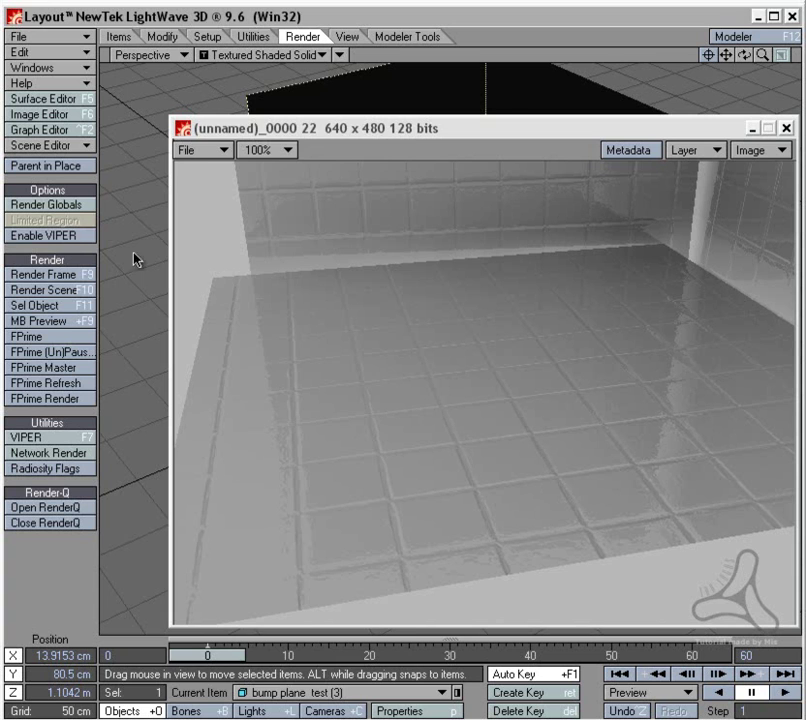
# Turn off Use Bumps in the global illumination settings, render the current frame for comparison, and close the rendered image
pyautogui.click(74, 205)
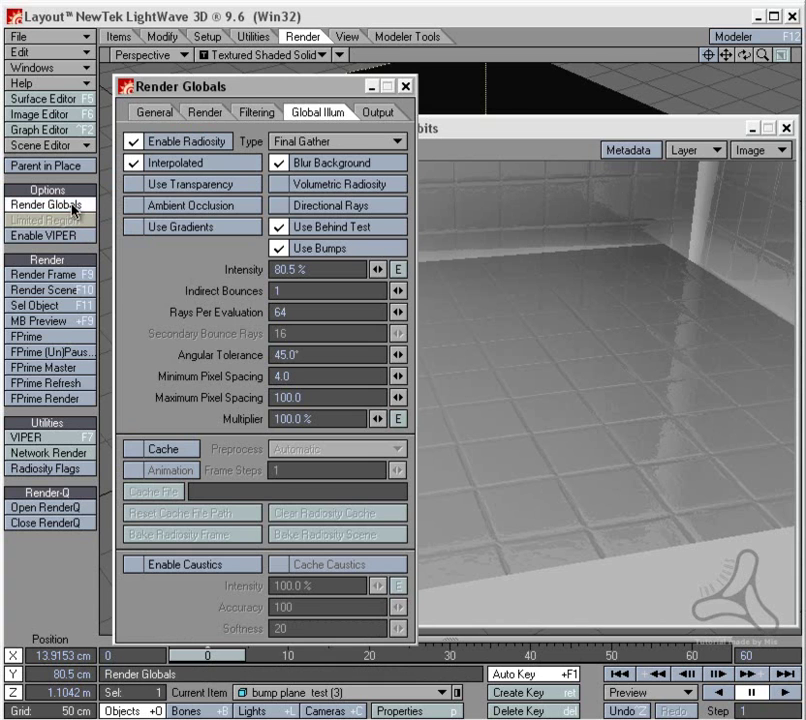
pyautogui.click(356, 250)
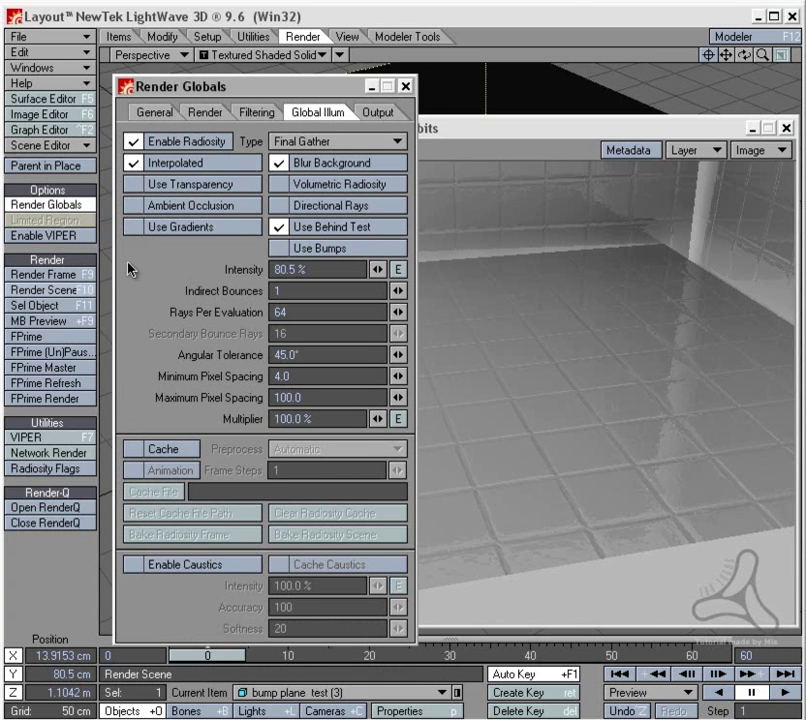
pyautogui.click(55, 275)
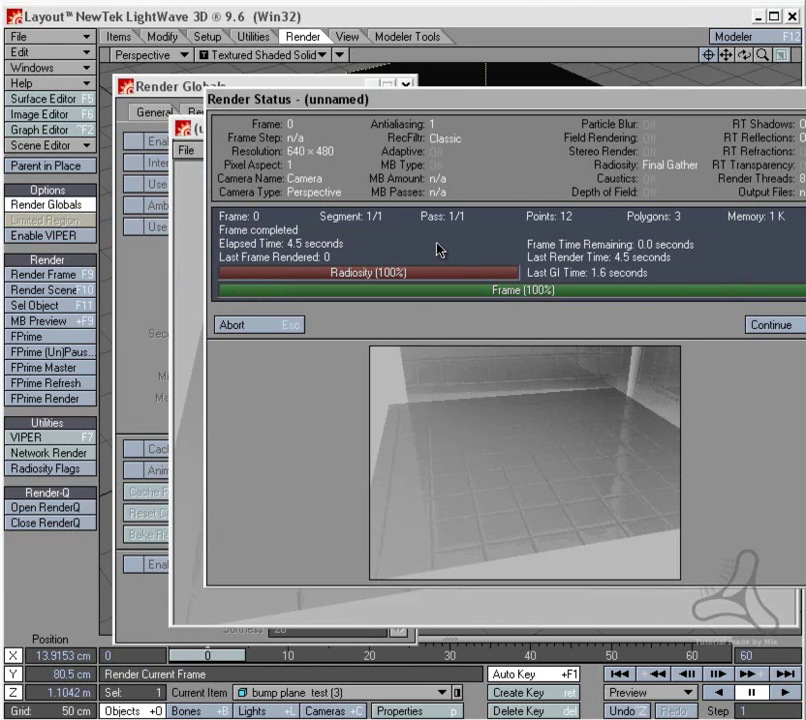
pyautogui.click(288, 325)
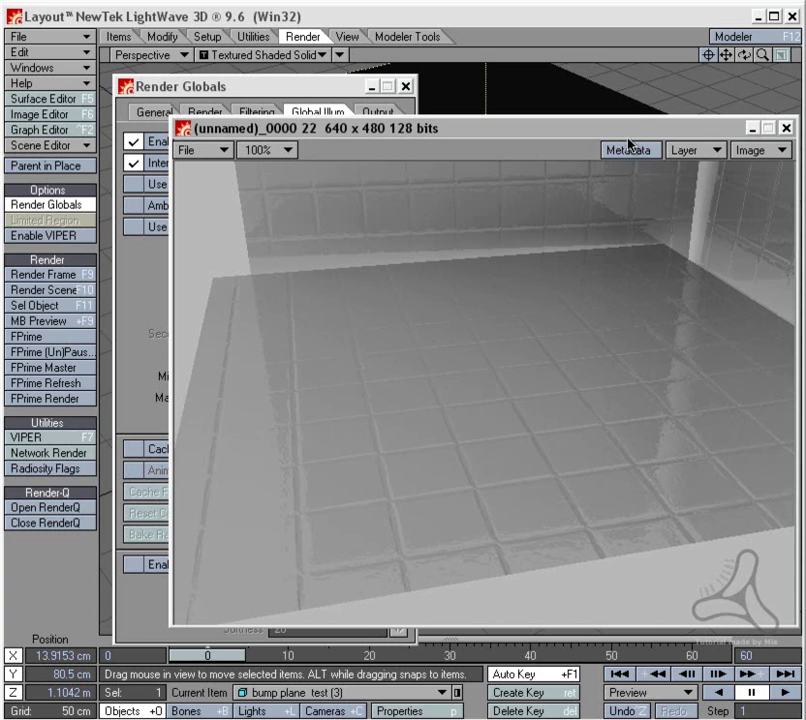
pyautogui.click(787, 134)
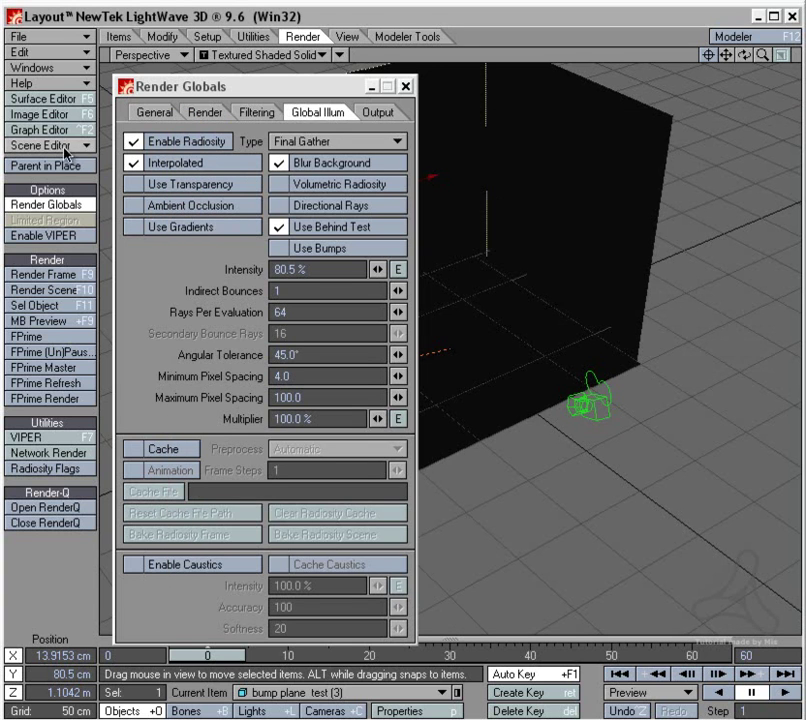
# Add an Image World environment in the backdrop options
pyautogui.click(75, 68)
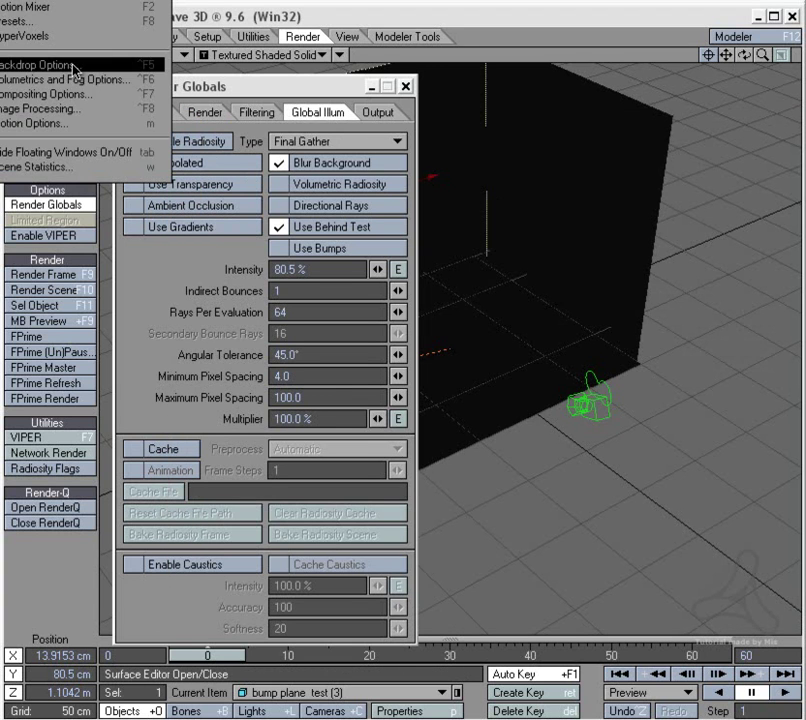
pyautogui.click(75, 68)
pyautogui.click(408, 368)
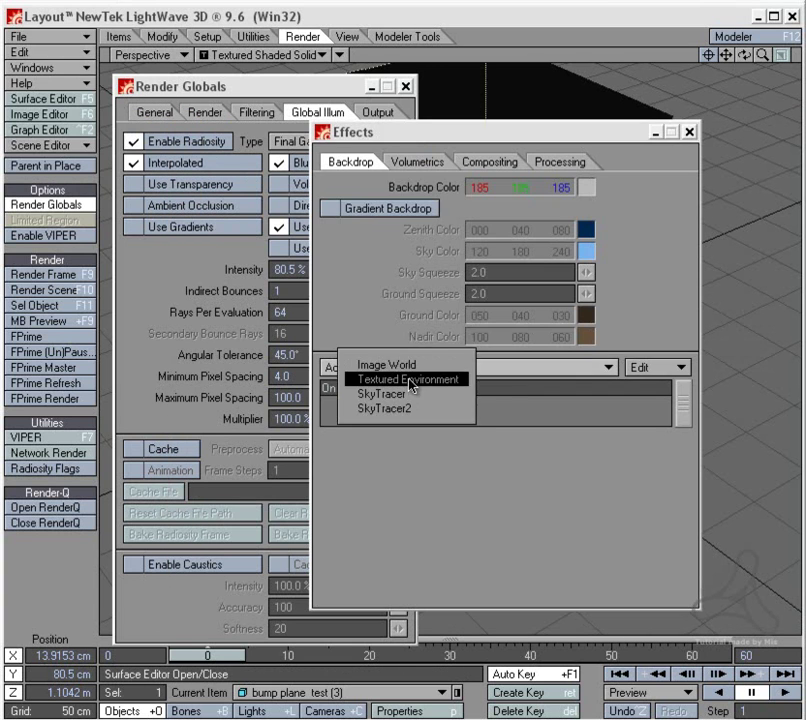
pyautogui.click(412, 366)
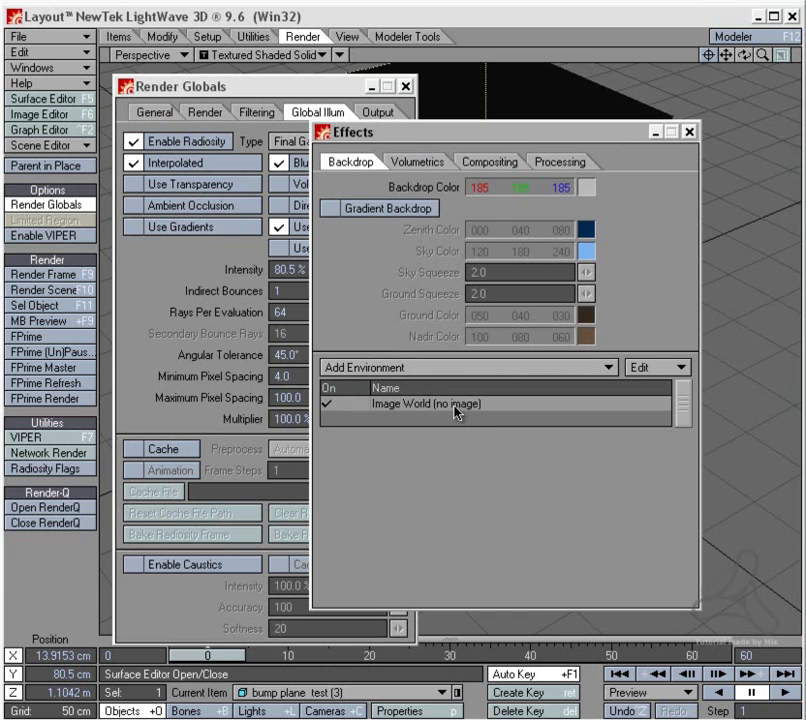
# Open the Image World settings and start loading a new image for the environment
pyautogui.click(458, 410)
pyautogui.click(588, 440)
pyautogui.click(582, 474)
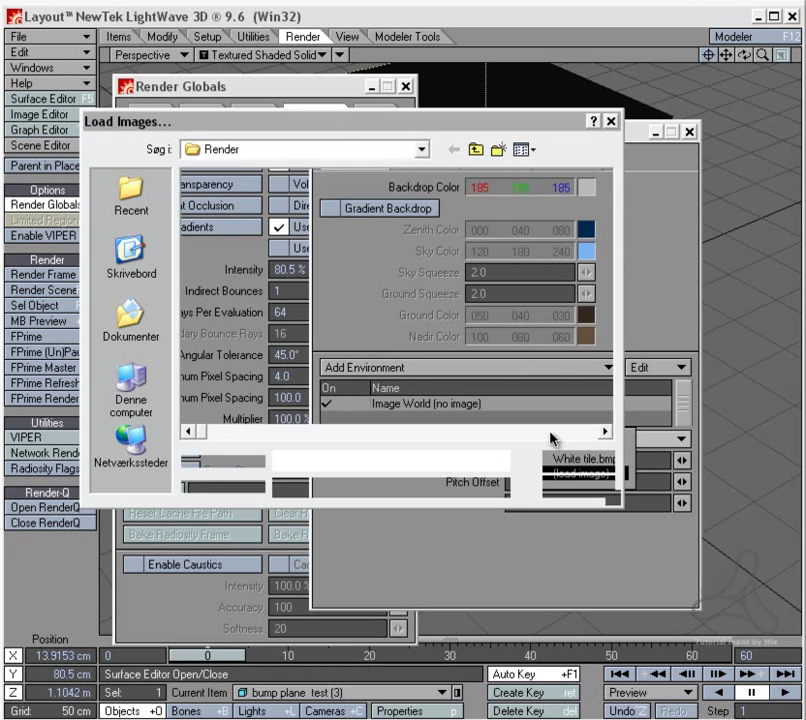
pyautogui.moveTo(346, 125); pyautogui.dragTo(408, 102)
pyautogui.click(383, 127)
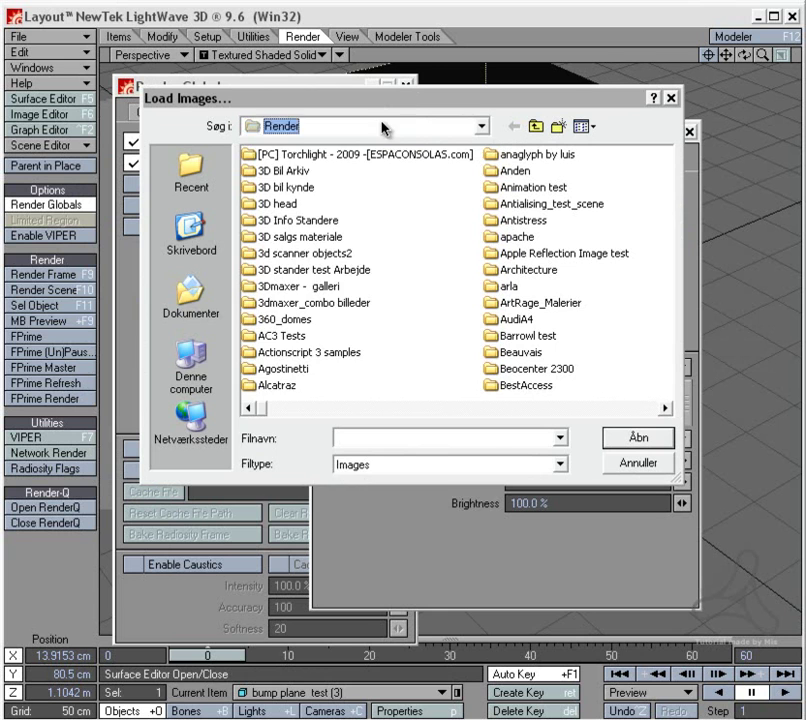
# Search the Render folder's contents for an HDR image
pyautogui.click(288, 237)
pyautogui.write('ki')
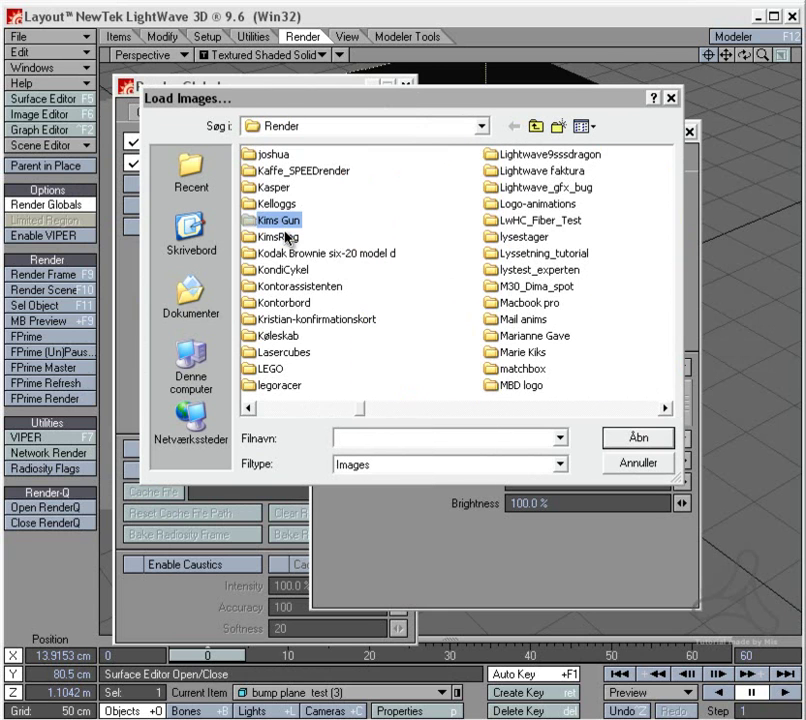
pyautogui.click(288, 237)
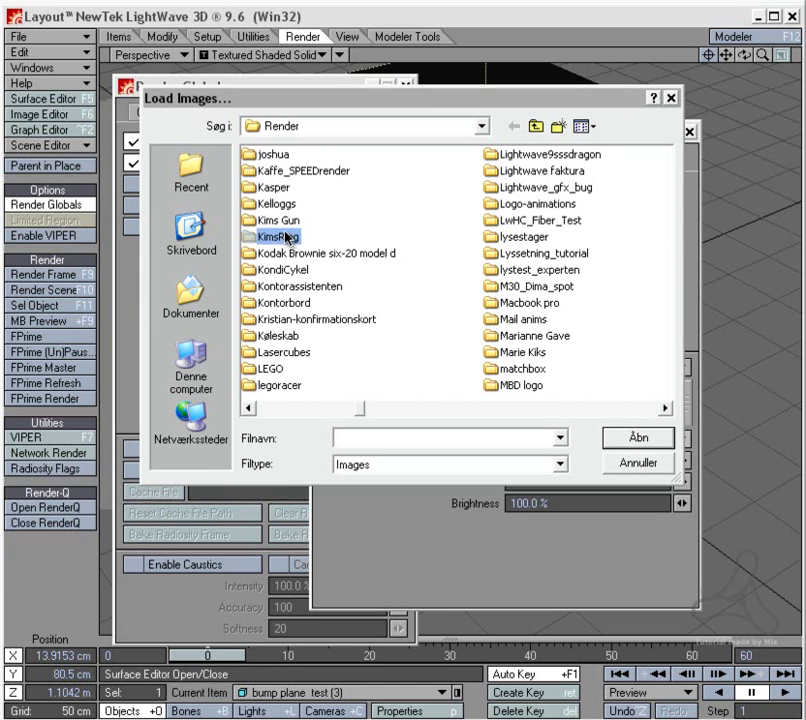
pyautogui.doubleClick(288, 237)
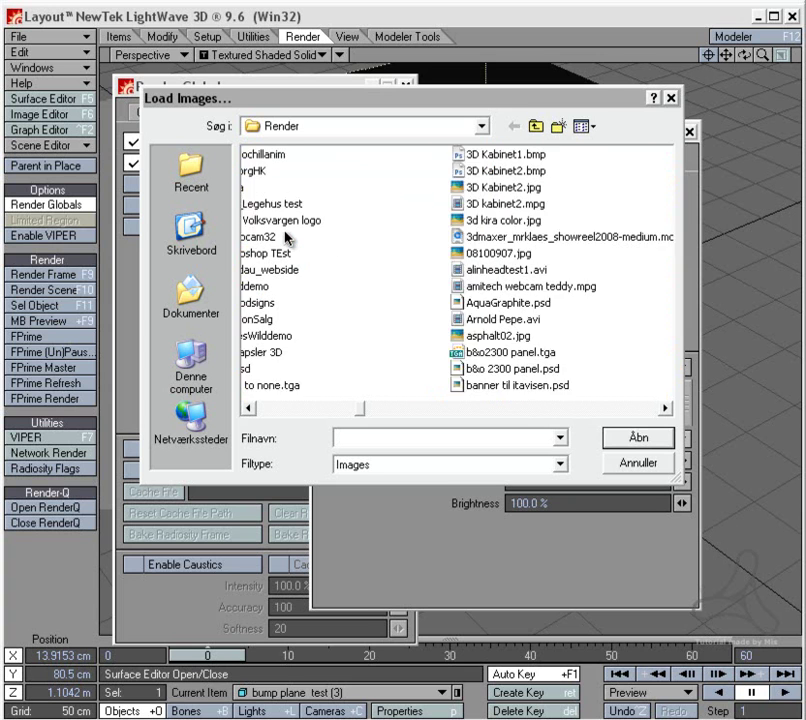
pyautogui.write('hdr')
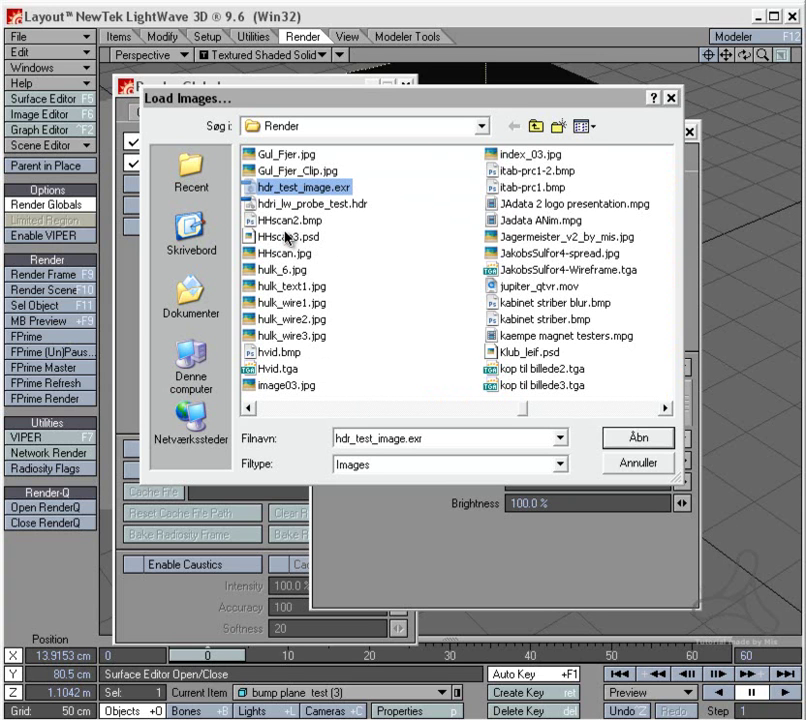
pyautogui.write('i_lw_probe')
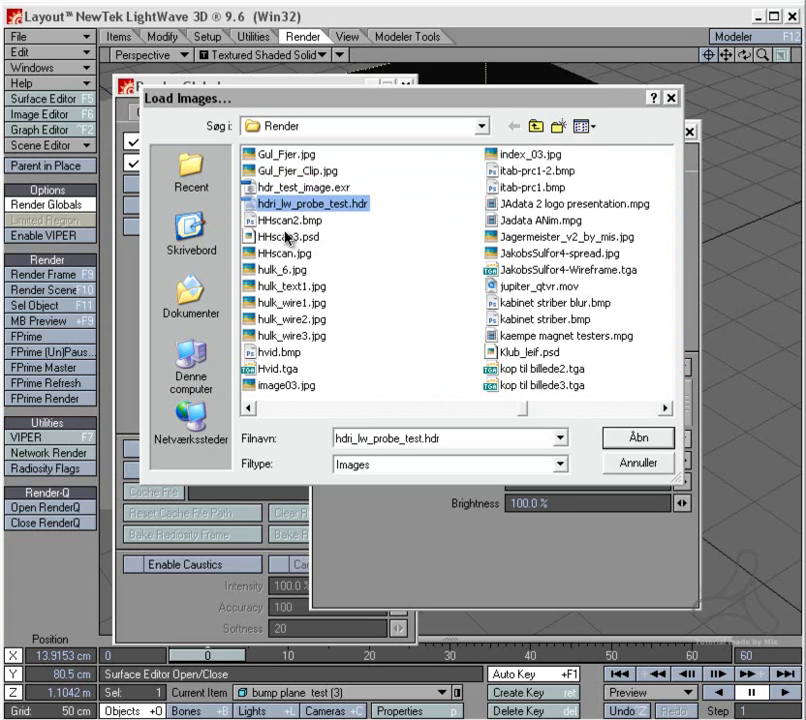
pyautogui.press('Up')
pyautogui.press('Up')
pyautogui.press('Up')
pyautogui.press('Up')
pyautogui.press('Up')
pyautogui.press('Up')
pyautogui.press('Up')
pyautogui.press('Up')
pyautogui.press('Up')
pyautogui.press('Up')
pyautogui.press('Up')
pyautogui.press('Up')
pyautogui.press('Up')
pyautogui.press('Up')
pyautogui.press('Up')
pyautogui.press('Up')
pyautogui.press('Up')
pyautogui.press('Up')
pyautogui.press('Up')
pyautogui.press('Up')
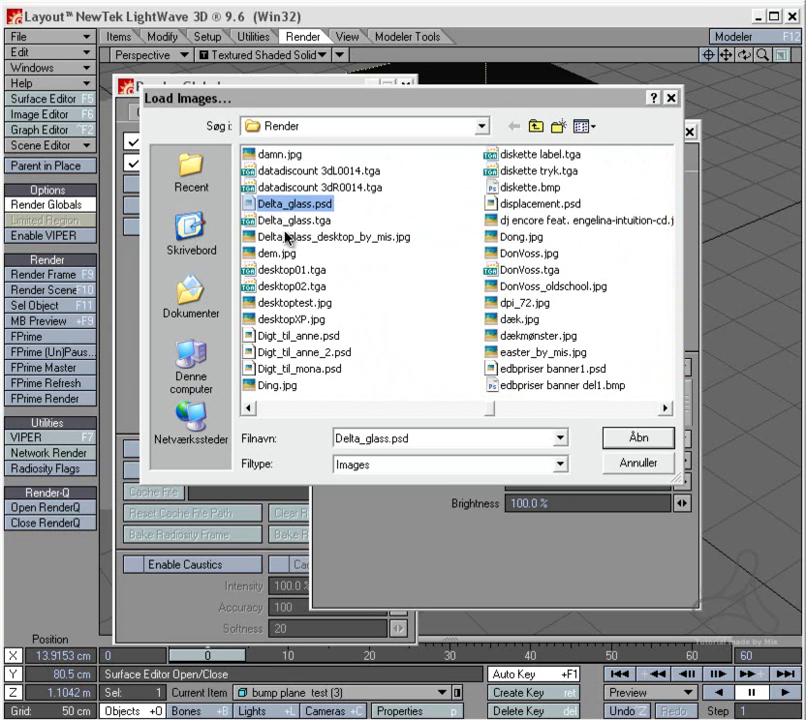
# Load kitchen_probe.hdr from the HDR Images folder as the Image World image and close the effects settings
pyautogui.moveTo(492, 414); pyautogui.dragTo(342, 410)
pyautogui.click(272, 336)
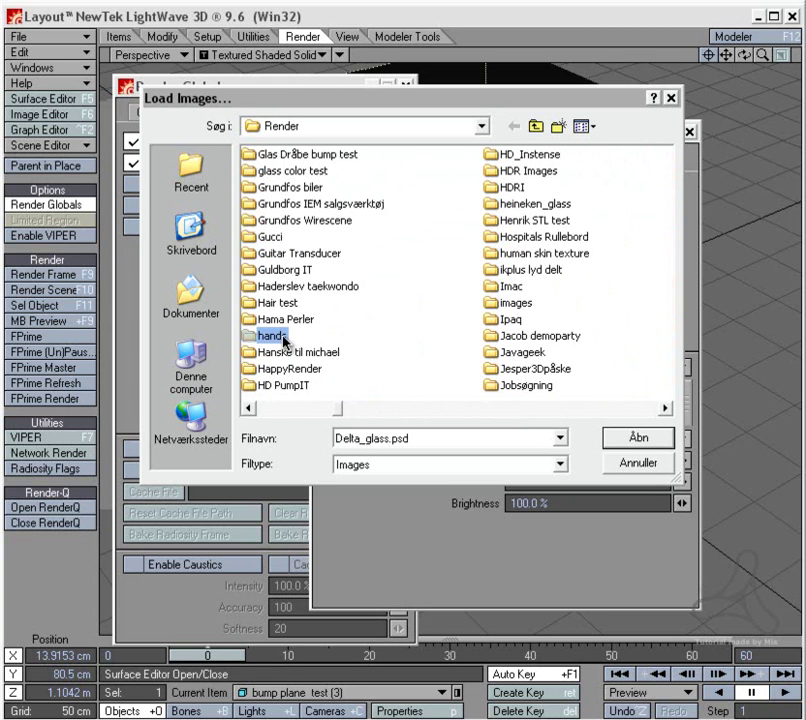
pyautogui.doubleClick(536, 172)
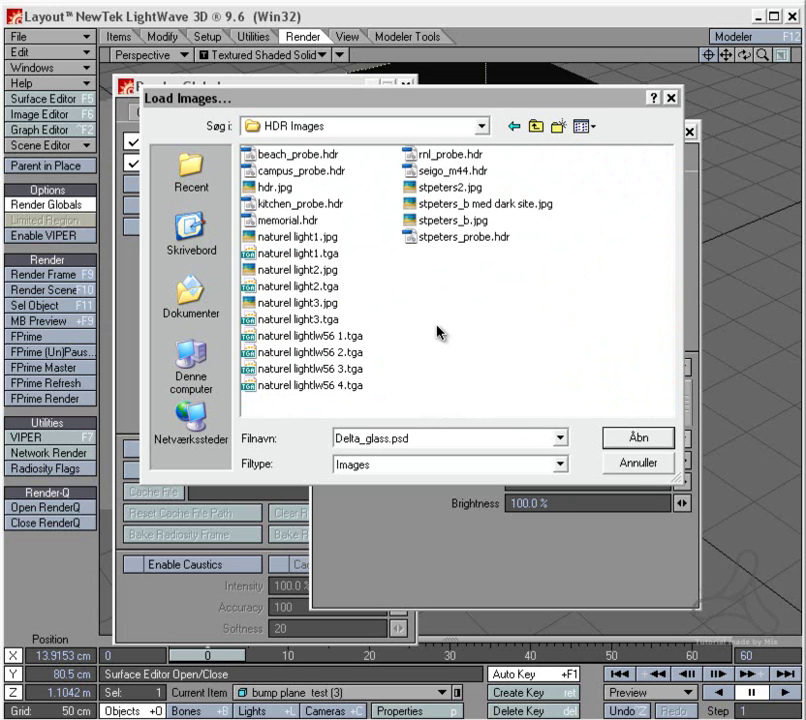
pyautogui.doubleClick(327, 203)
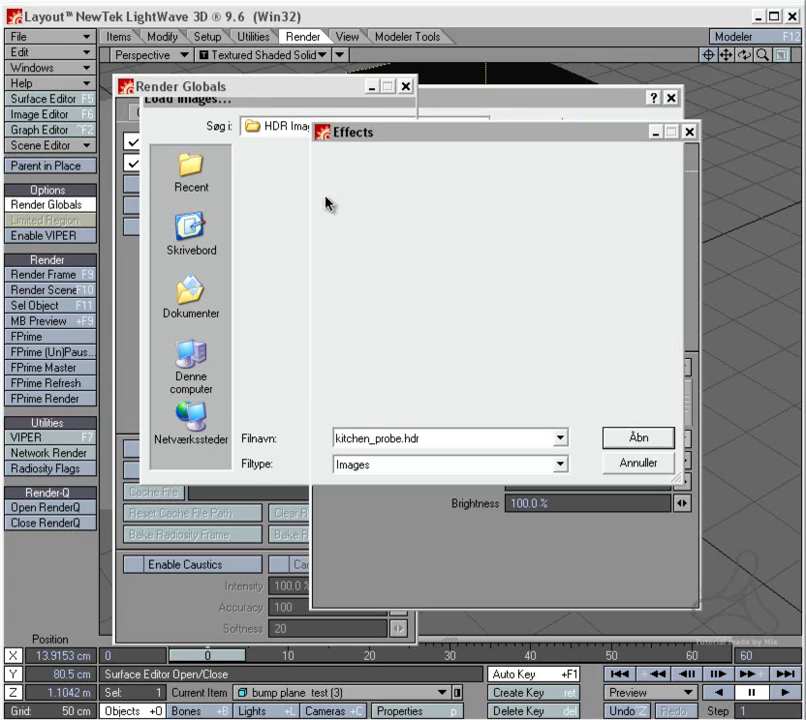
pyautogui.click(689, 131)
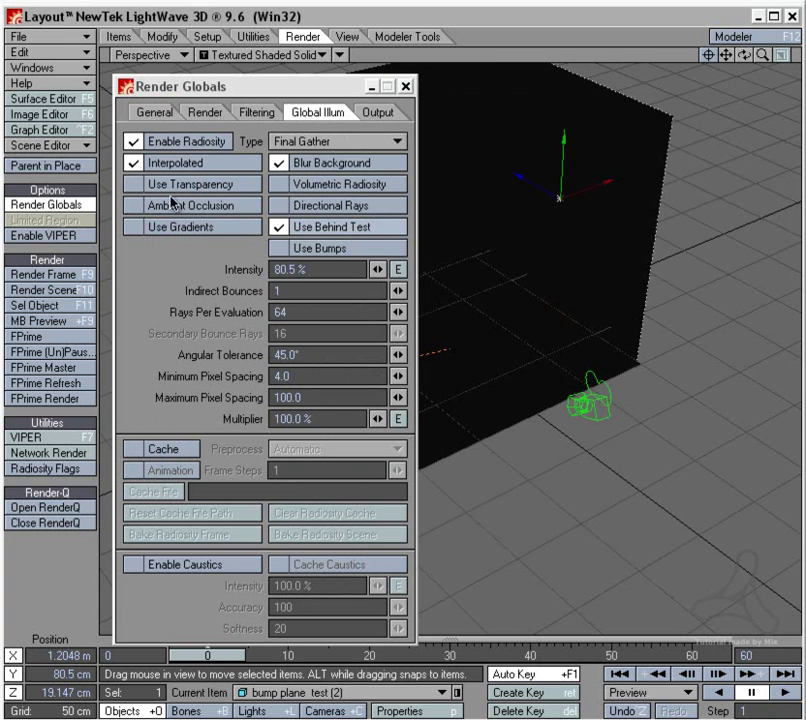
# Add an HDR Exposure filter to kitchen_probe.hdr in the Image Editor
pyautogui.click(68, 114)
pyautogui.click(102, 173)
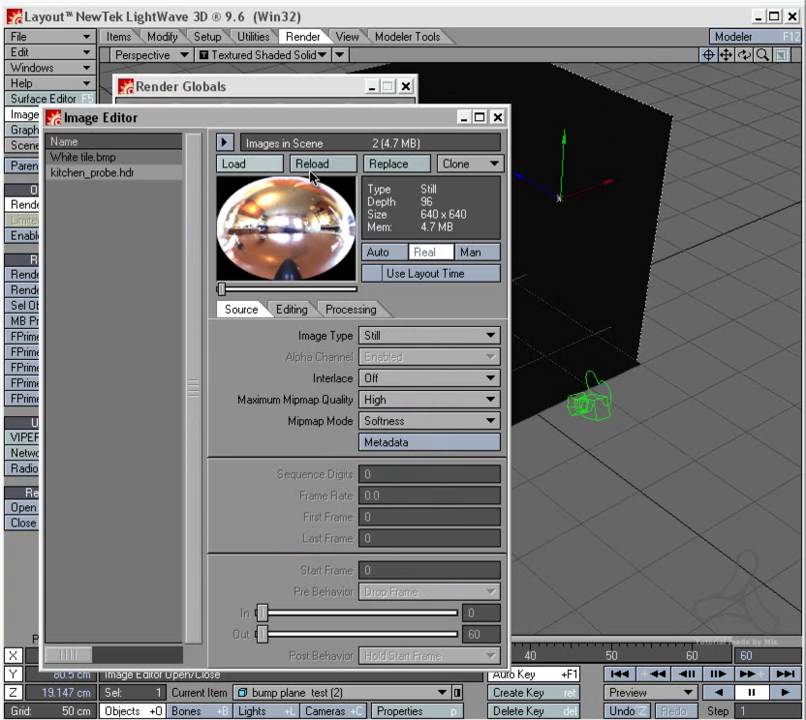
pyautogui.click(330, 313)
pyautogui.click(367, 311)
pyautogui.click(337, 357)
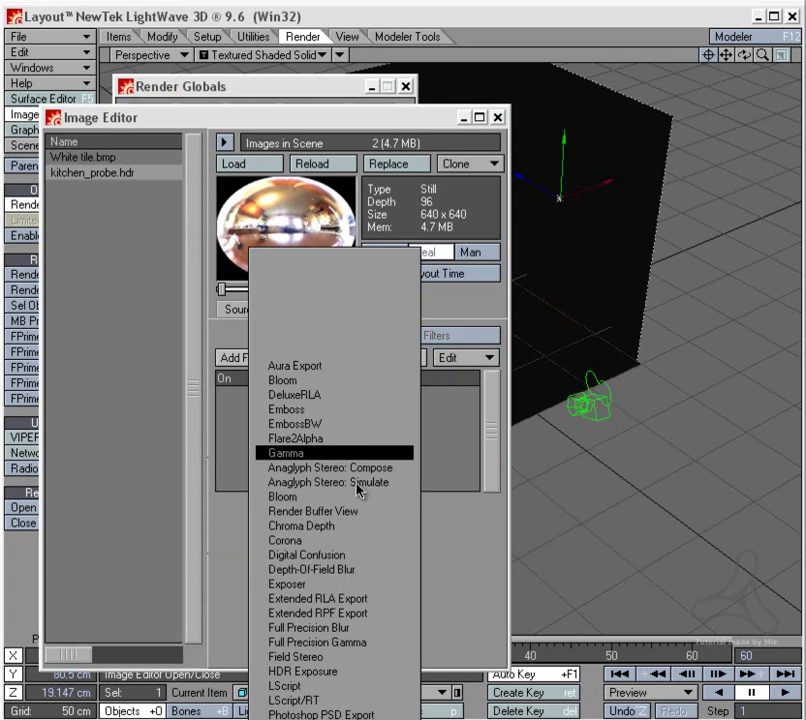
pyautogui.click(369, 672)
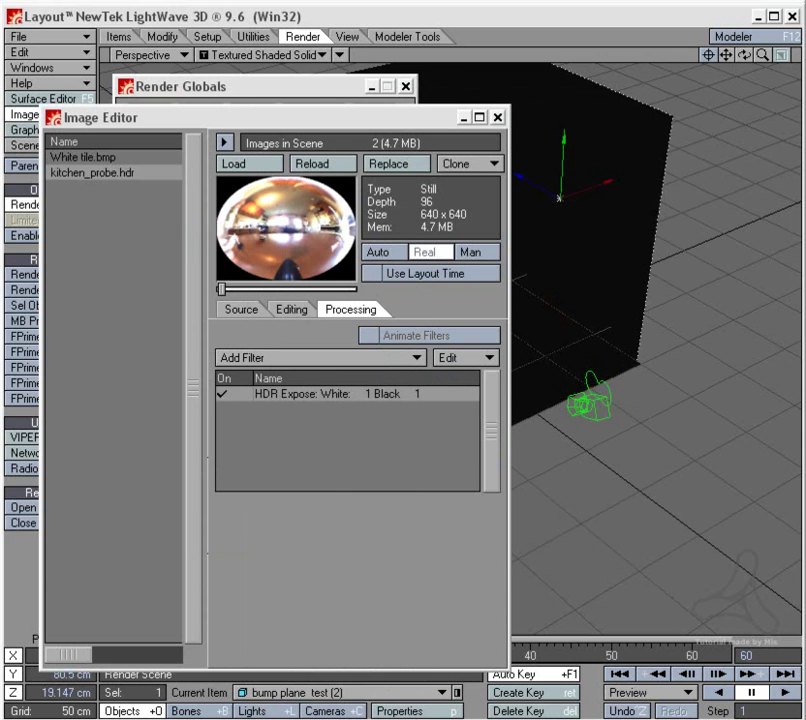
# Set the HDR Exposure filter's White Point to 1.3, and close the filter settings and the Image Editor
pyautogui.doubleClick(300, 393)
pyautogui.moveTo(403, 171); pyautogui.dragTo(461, 176)
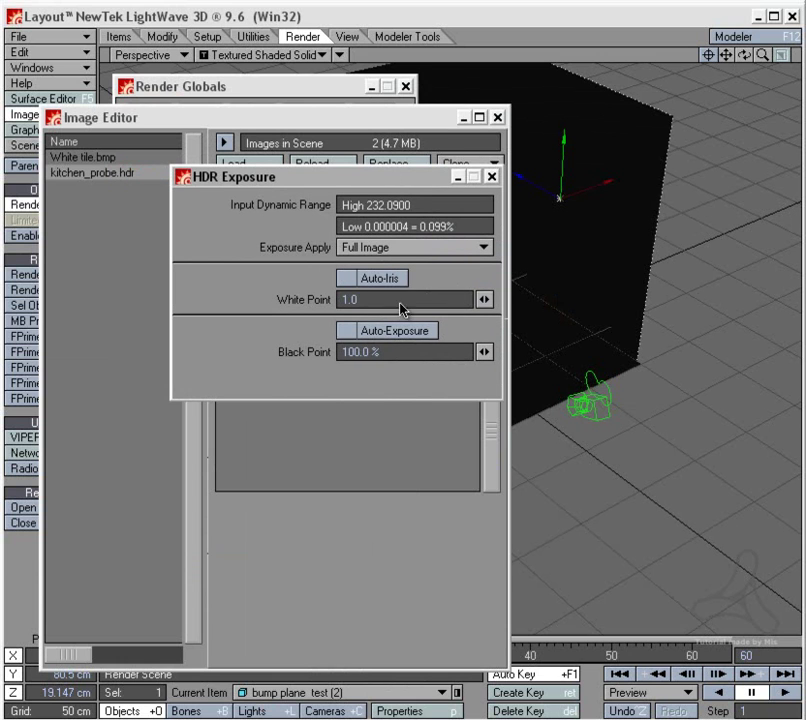
pyautogui.press('BackSpace')
pyautogui.press('BackSpace')
pyautogui.write('.3')
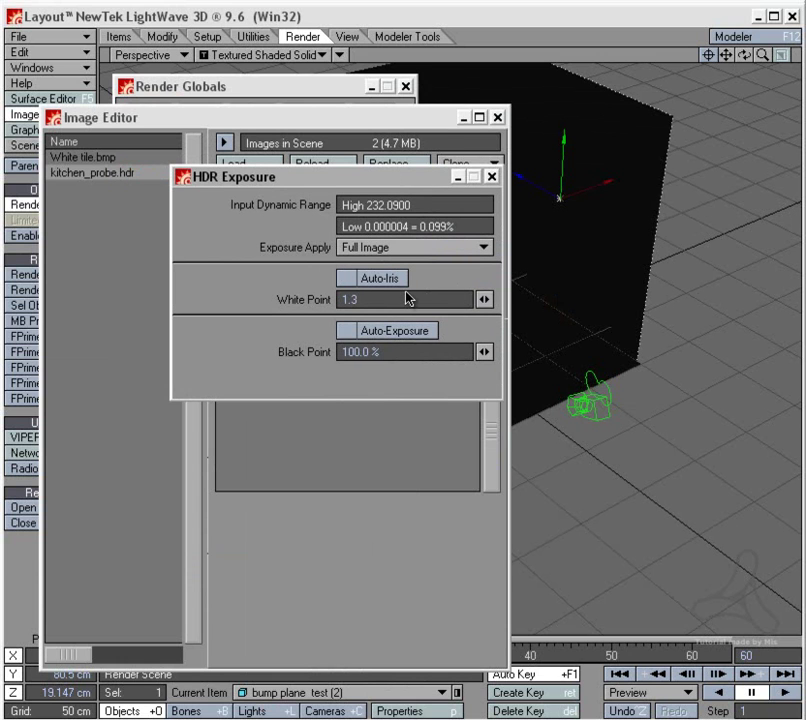
pyautogui.click(491, 176)
pyautogui.click(497, 119)
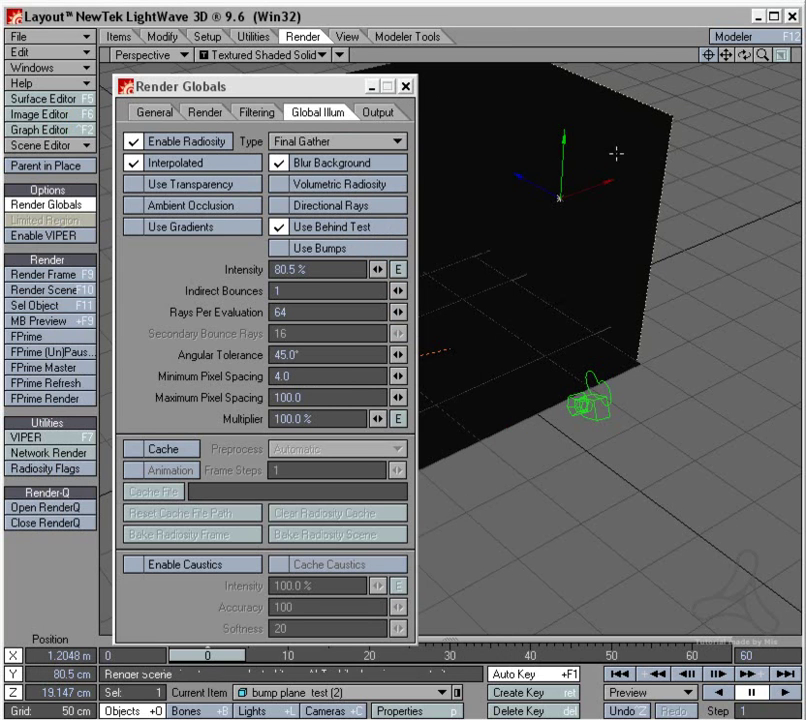
# Render the current frame under the HDR Image World lighting with radiosity Use Bumps off, and close the render status
pyautogui.moveTo(353, 86); pyautogui.dragTo(510, 84)
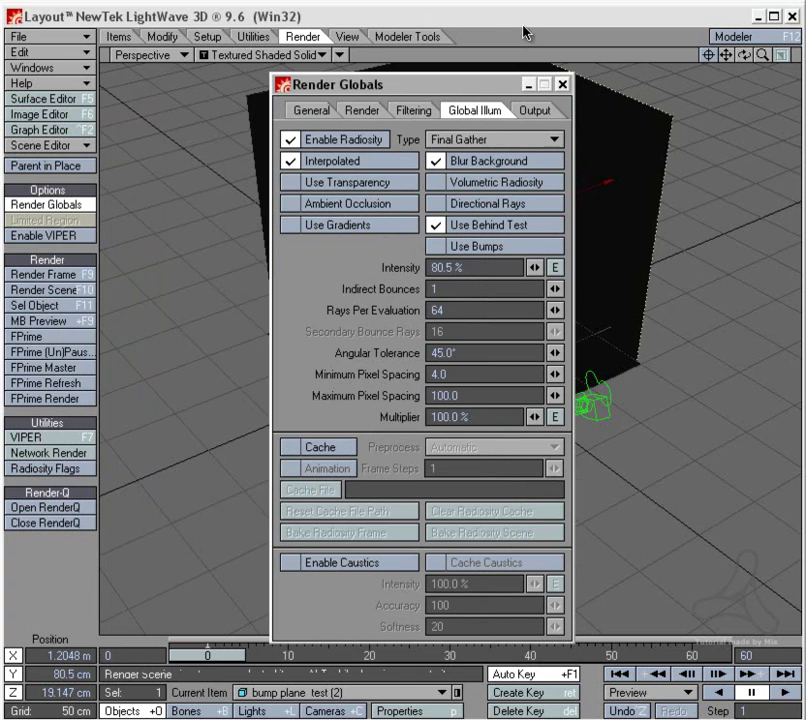
pyautogui.click(55, 274)
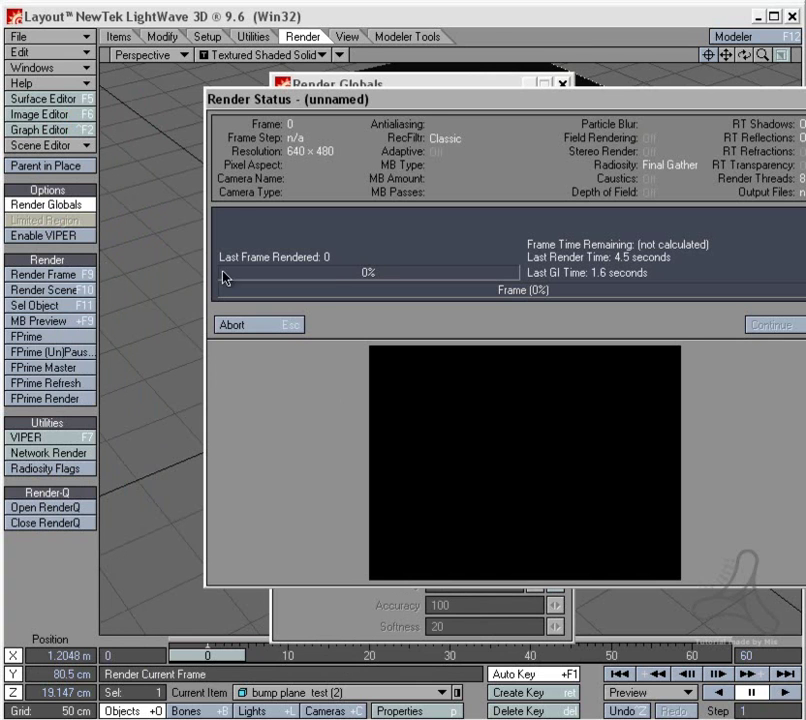
pyautogui.click(280, 327)
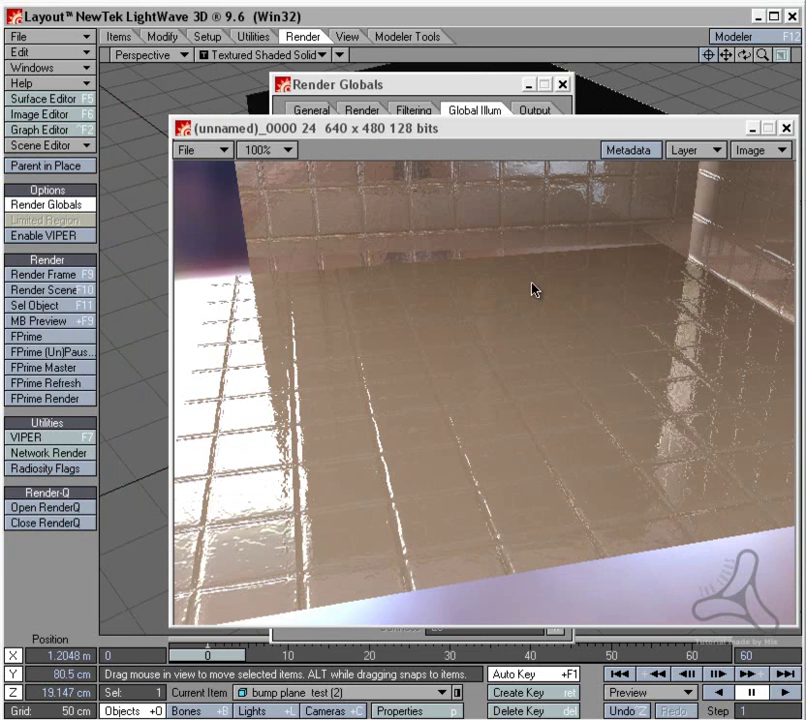
# Enable Use Bumps in the Global Illumination settings, render the current frame again and close the render status
pyautogui.click(450, 85)
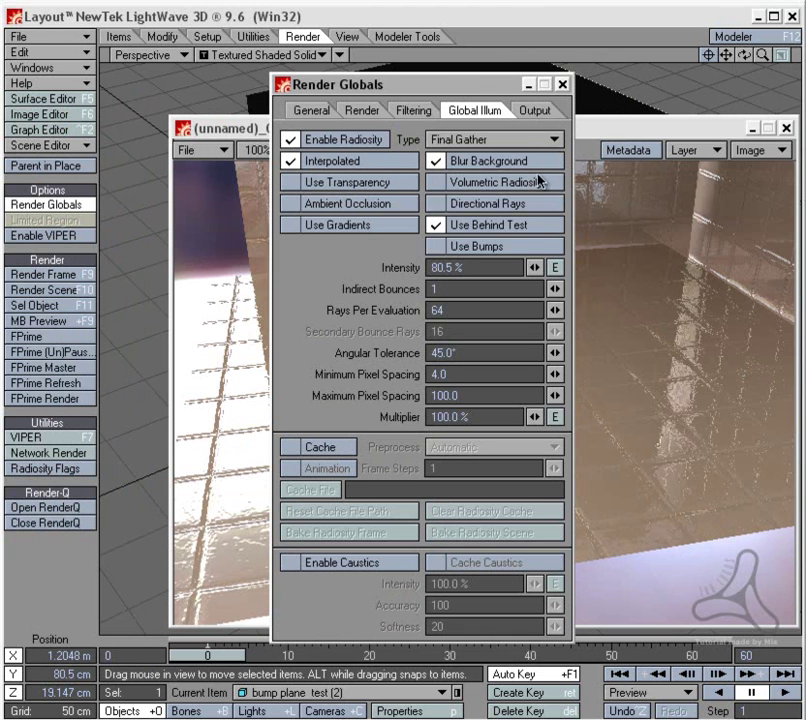
pyautogui.click(511, 248)
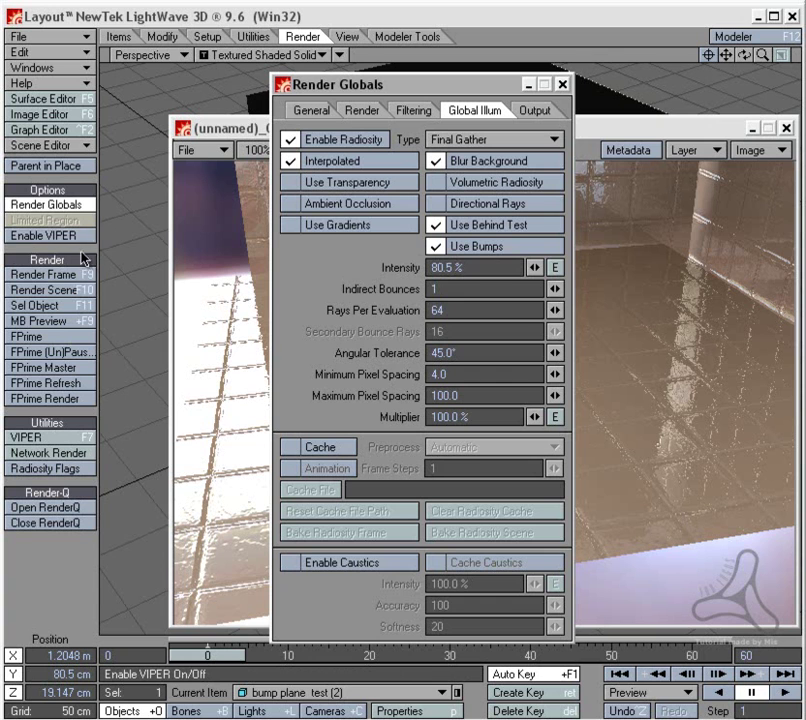
pyautogui.click(47, 273)
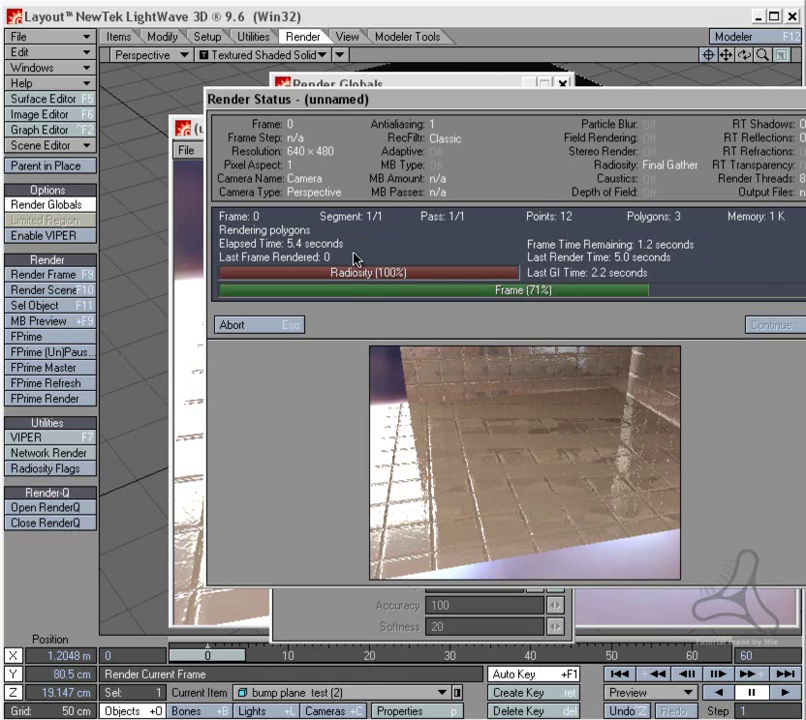
pyautogui.click(291, 327)
# Flip repeatedly between the last two renders to compare the tile surfaces with radiosity bumps off and on
pyautogui.press('Down')
pyautogui.press('Up')
pyautogui.press('Down')
pyautogui.press('Up')
pyautogui.press('Down')
pyautogui.press('Up')
pyautogui.press('Down')
pyautogui.press('Up')
pyautogui.press('Down')
pyautogui.press('Up')
pyautogui.press('Down')
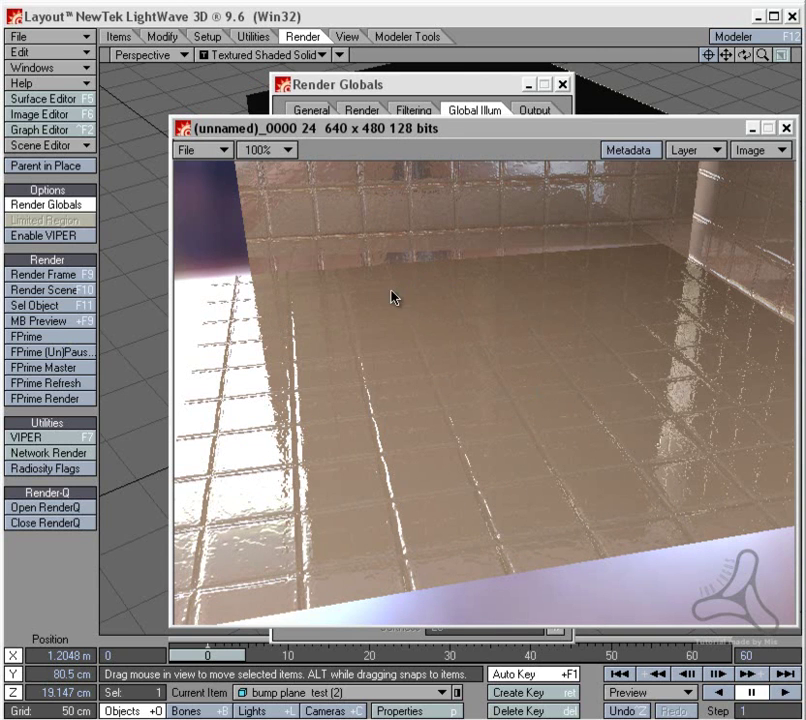
pyautogui.press('Up')
pyautogui.press('Down')
pyautogui.press('Up')
pyautogui.press('Down')
pyautogui.press('Up')
# Move the Render Globals window aside and reposition the render viewer so the render with bumps is fully in view
pyautogui.click(471, 86)
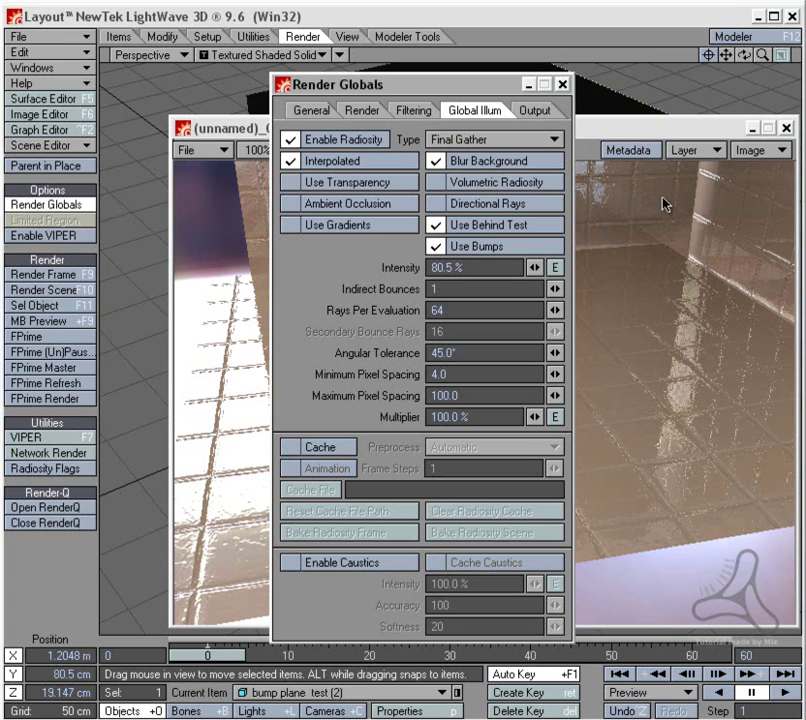
pyautogui.moveTo(472, 72); pyautogui.dragTo(662, 60)
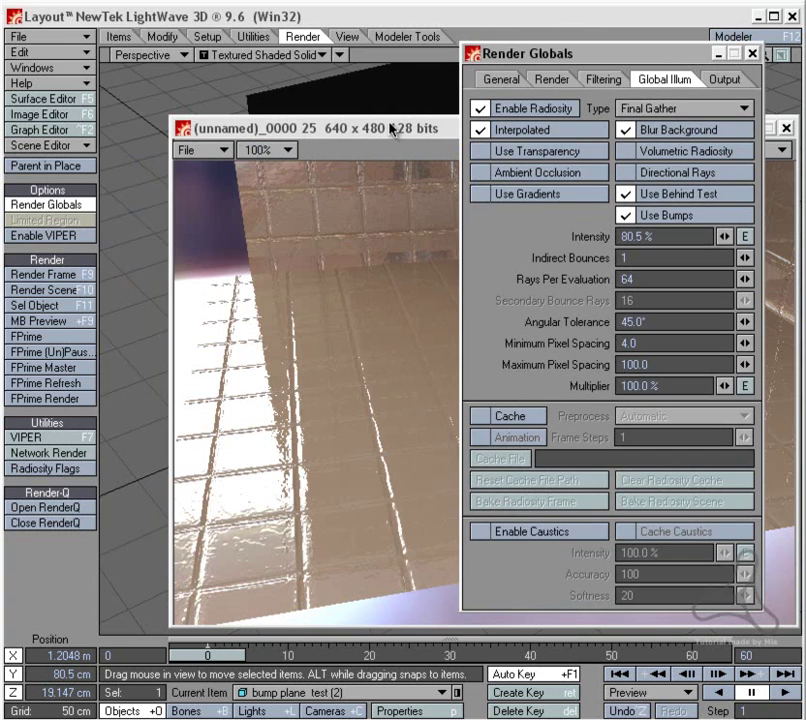
pyautogui.moveTo(368, 131); pyautogui.dragTo(311, 119)
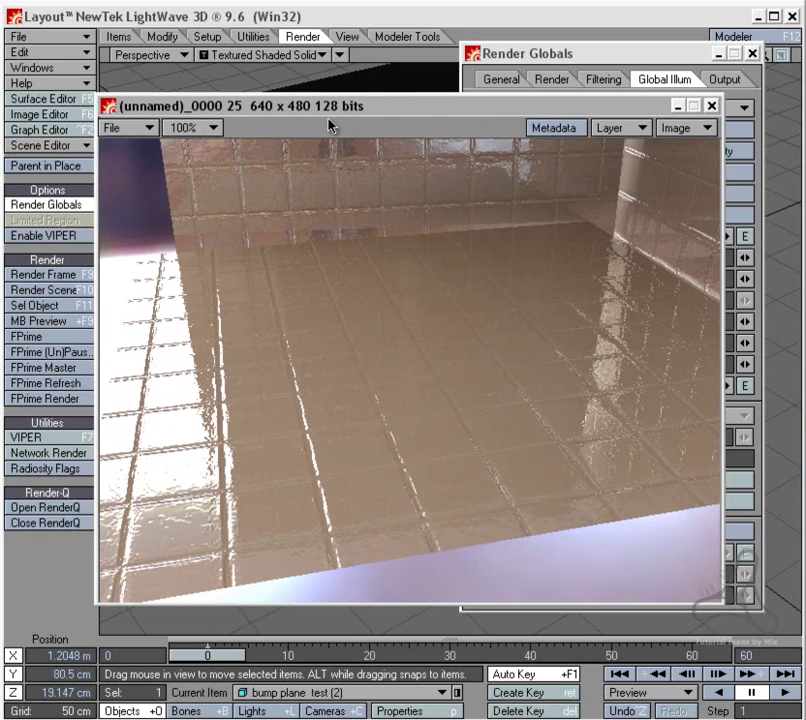
pyautogui.moveTo(367, 110); pyautogui.dragTo(390, 103)
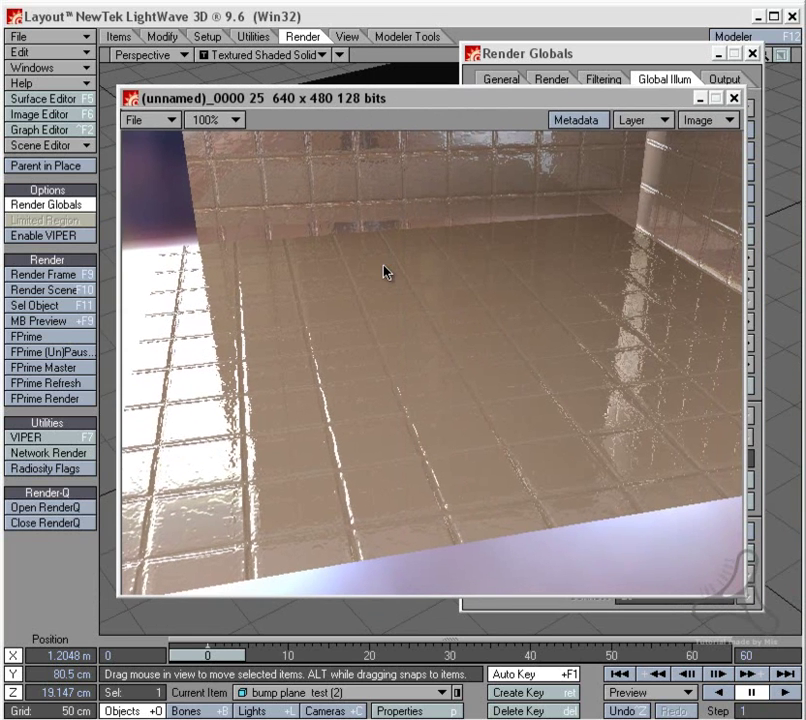